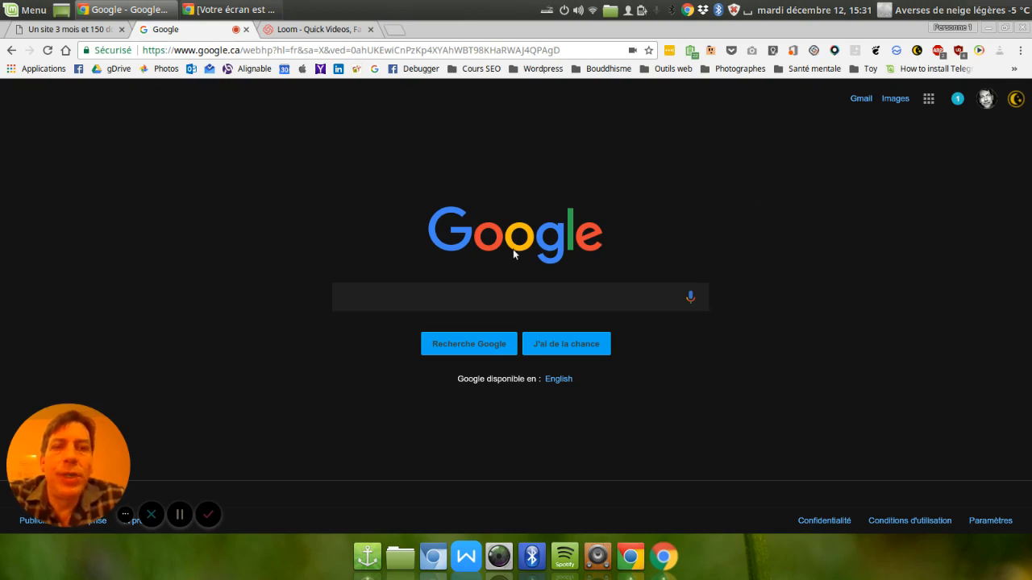
Search Google for "logo wordpress" and show the image results.
{"action": "left_click", "coordinate": [493, 291]}
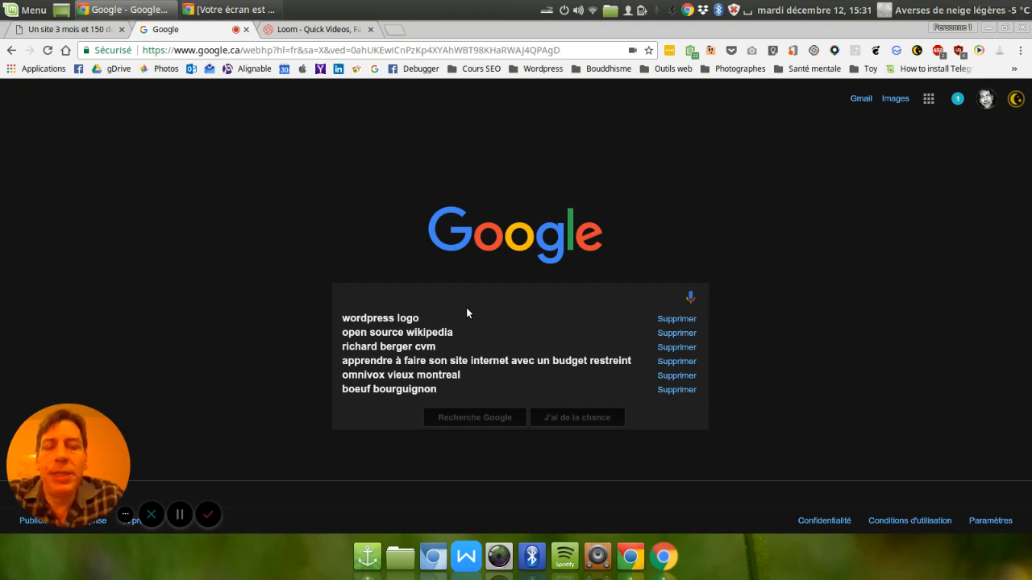
{"action": "type", "text": "logo wordpress"}
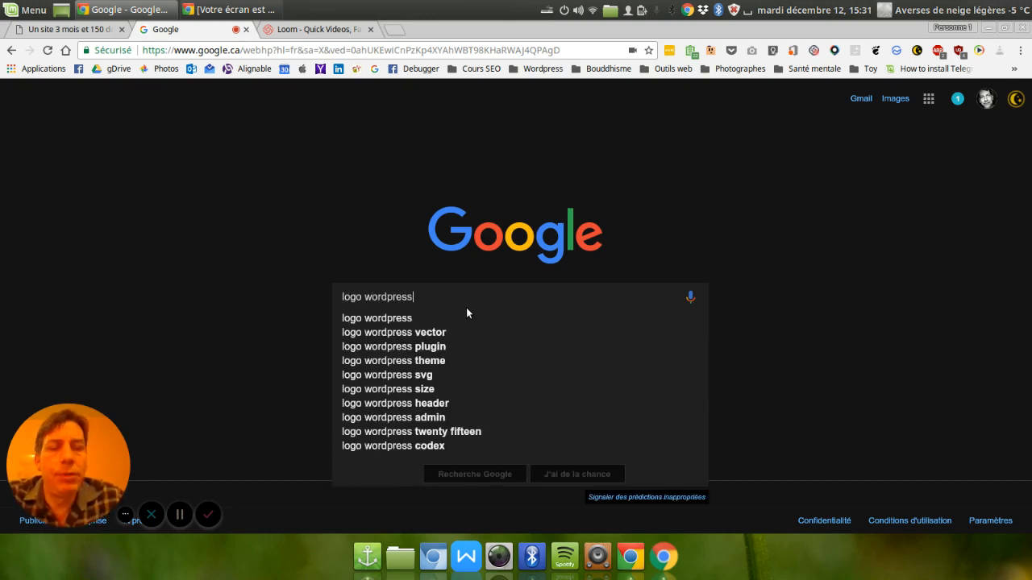
{"action": "key", "text": "Return"}
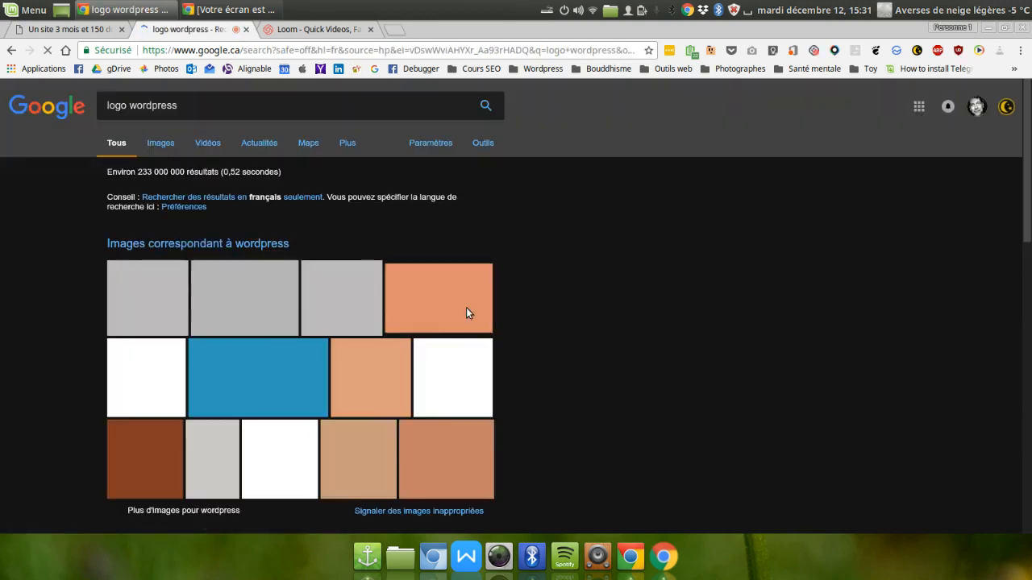
{"action": "left_click", "coordinate": [161, 143]}
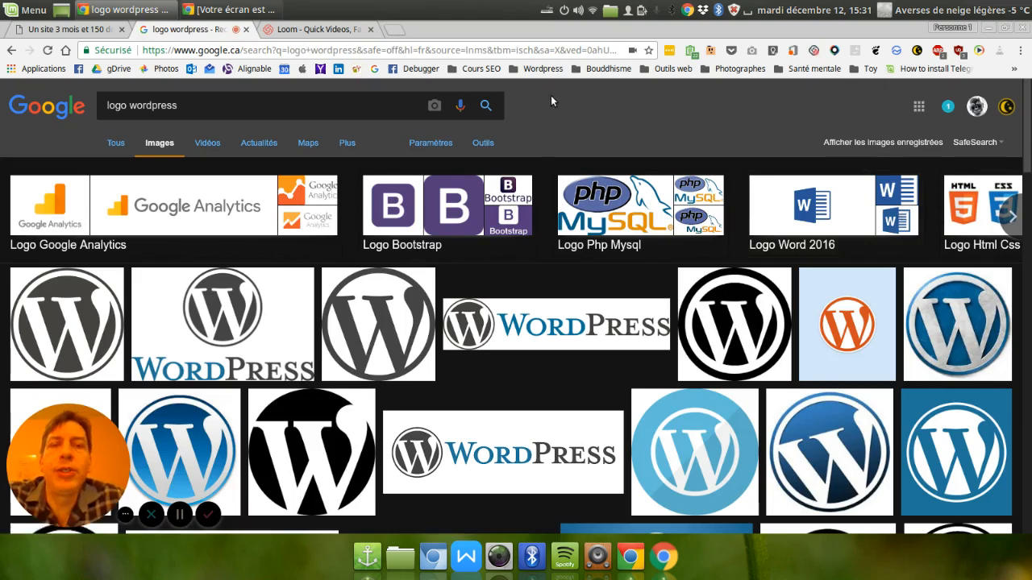
Filter the image results by usage rights to "Réutilisation et modification autorisées".
{"action": "left_click", "coordinate": [485, 143]}
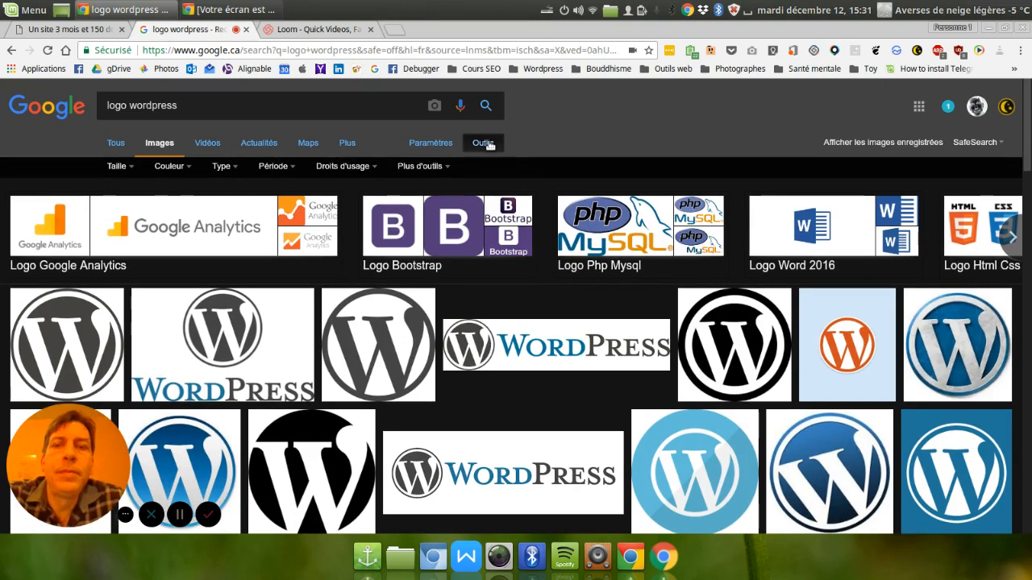
{"action": "left_click", "coordinate": [376, 167]}
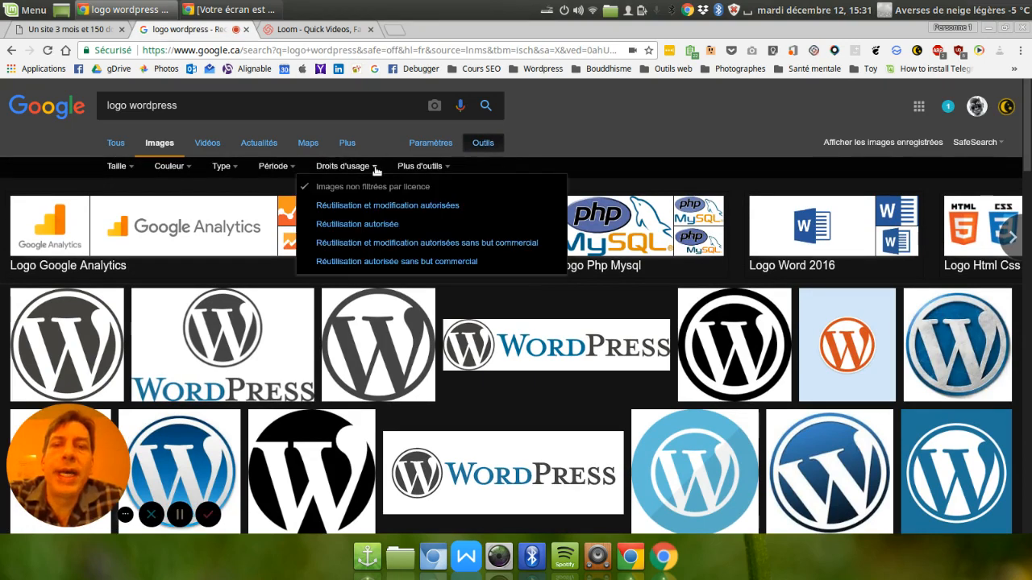
{"action": "left_click", "coordinate": [396, 211]}
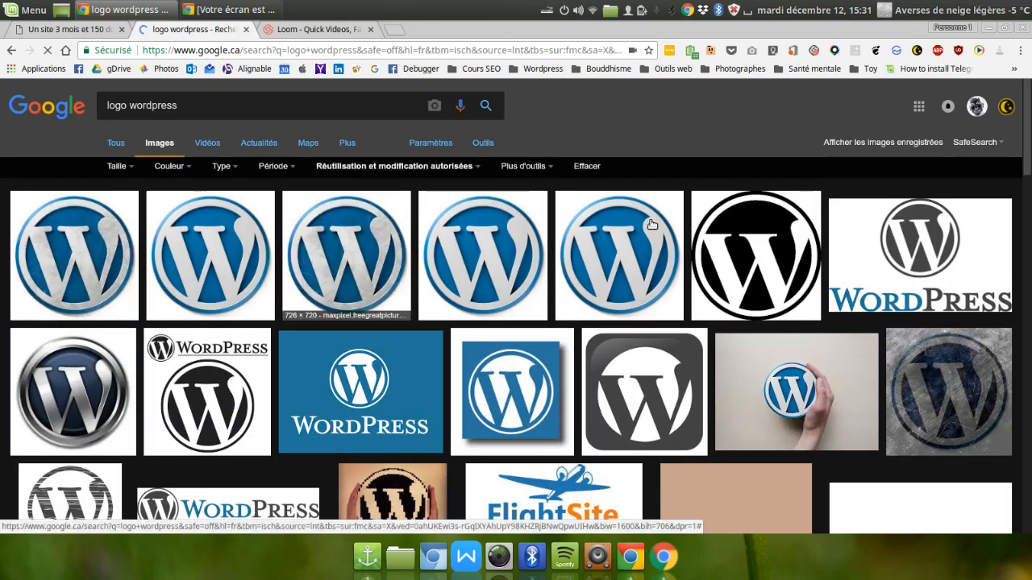
Find the photo of a hand holding the blue WordPress logo and open its Pixabay source page.
{"action": "scroll", "coordinate": [695, 389], "scroll_direction": "down", "scroll_amount": 6}
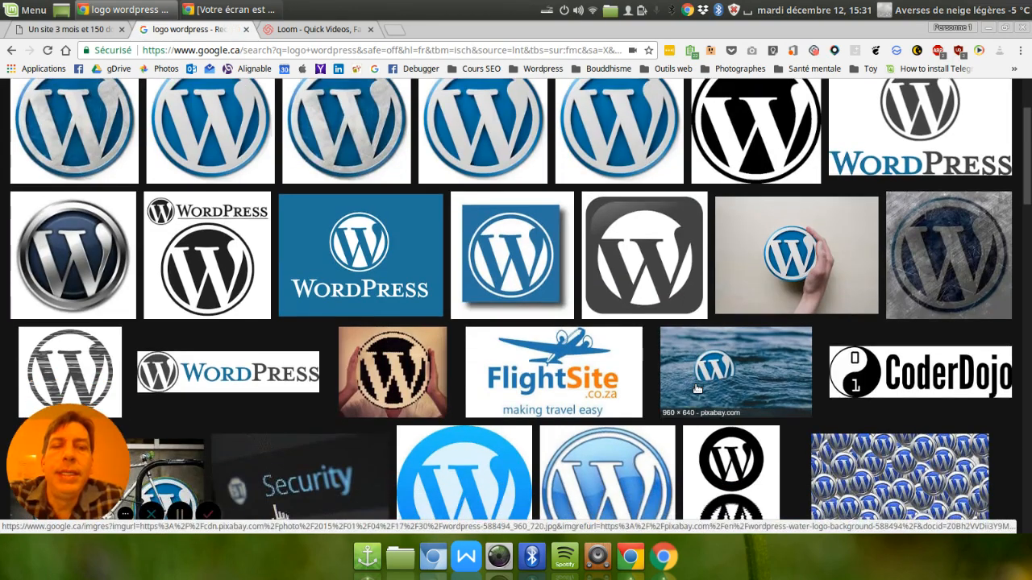
{"action": "scroll", "coordinate": [697, 389], "scroll_direction": "down", "scroll_amount": 3}
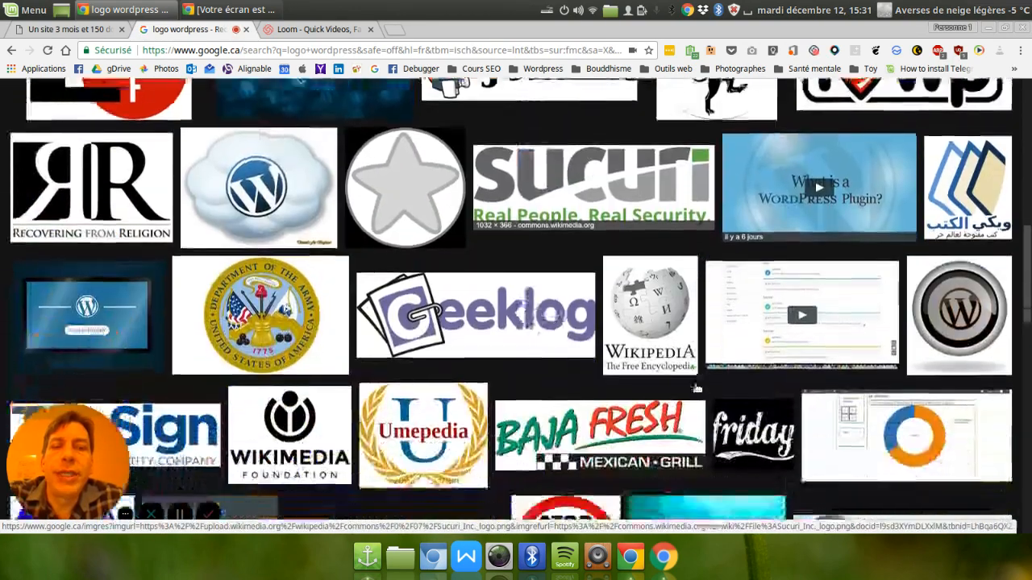
{"action": "scroll", "coordinate": [828, 285], "scroll_direction": "up", "scroll_amount": 6}
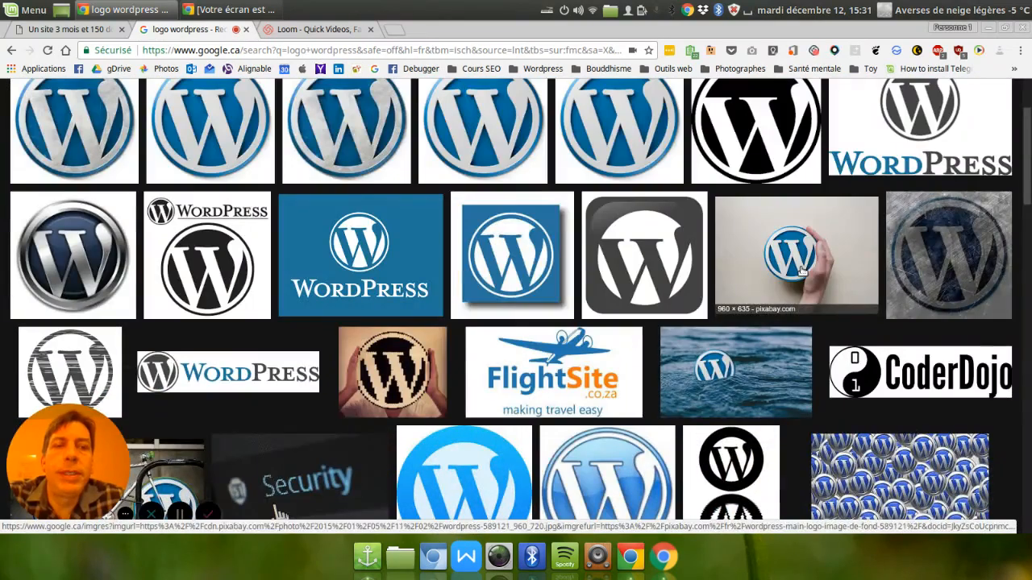
{"action": "left_click", "coordinate": [829, 284]}
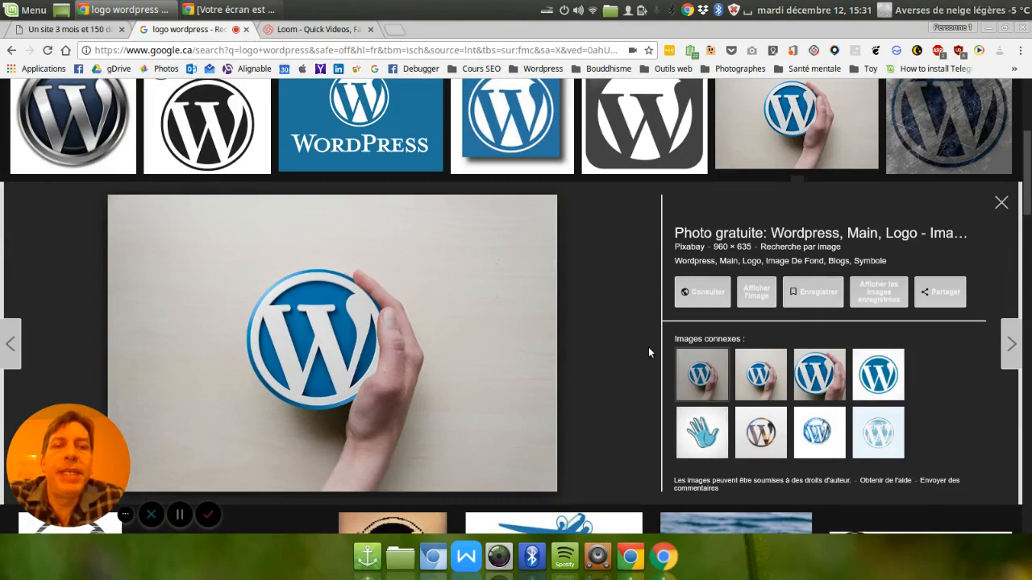
{"action": "left_click", "coordinate": [701, 304]}
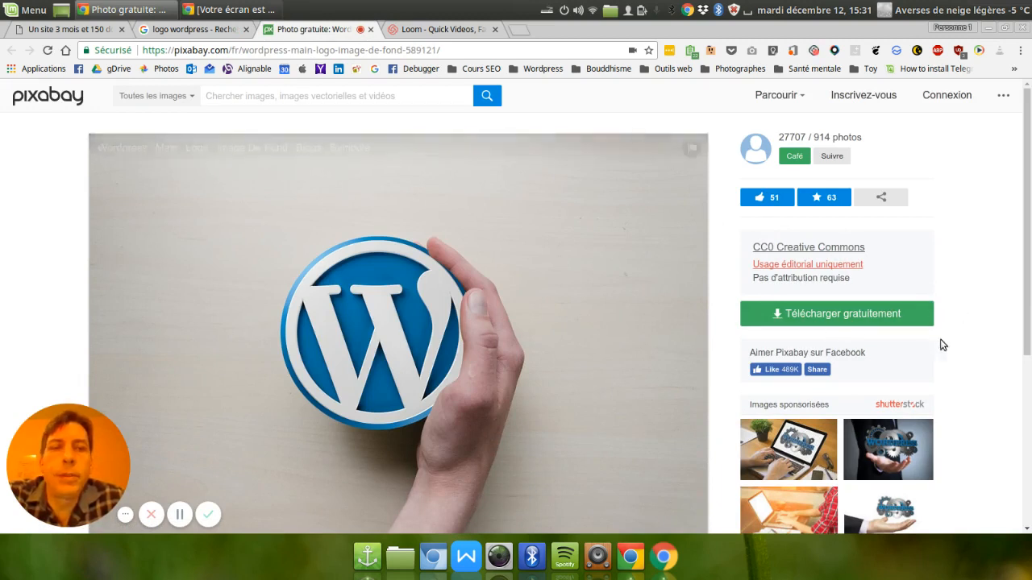
Request the free download of the photo as a 1280×847 JPG and complete the robot check.
{"action": "left_click", "coordinate": [852, 315]}
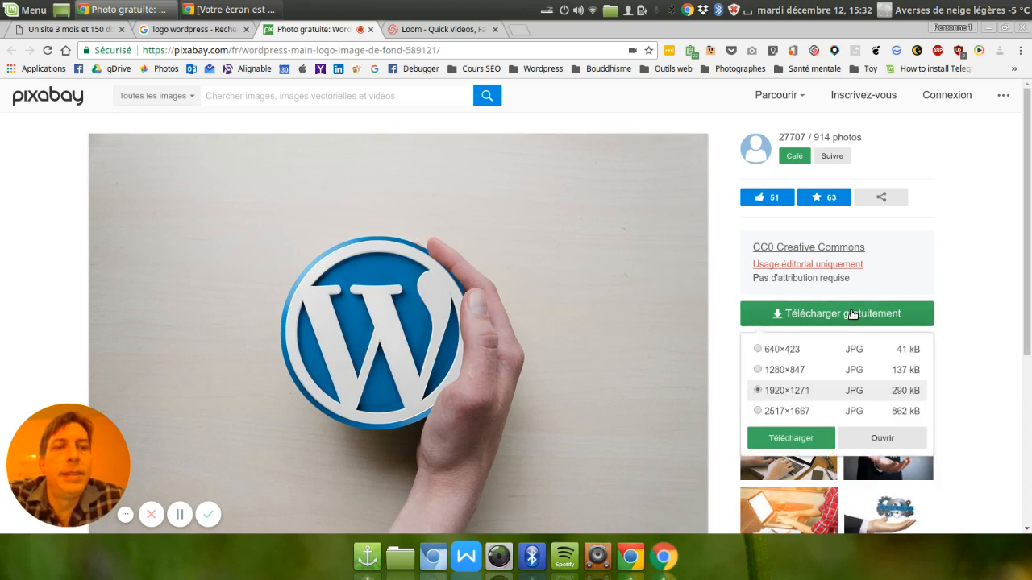
{"action": "left_click", "coordinate": [757, 370]}
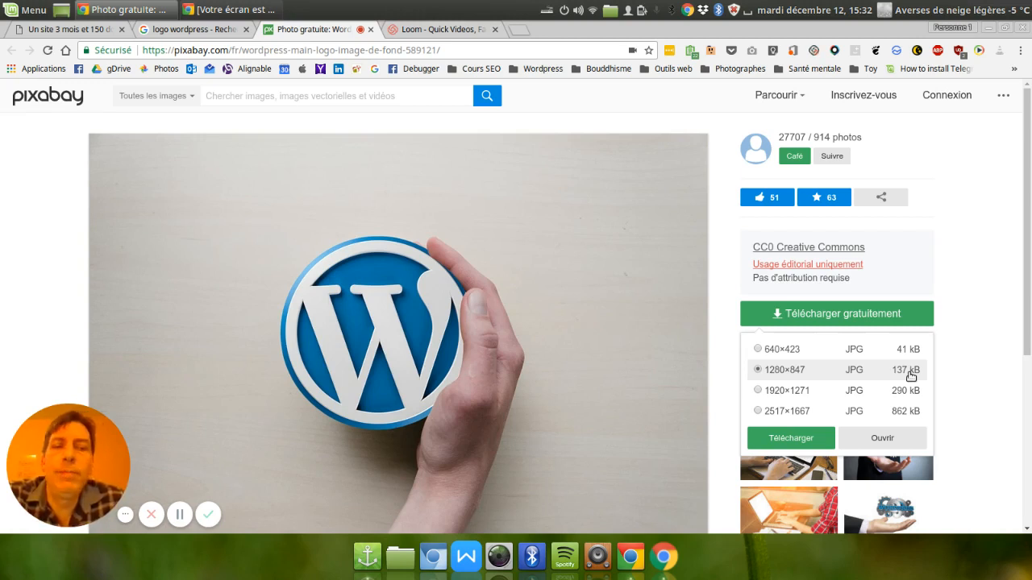
{"action": "left_click", "coordinate": [784, 441]}
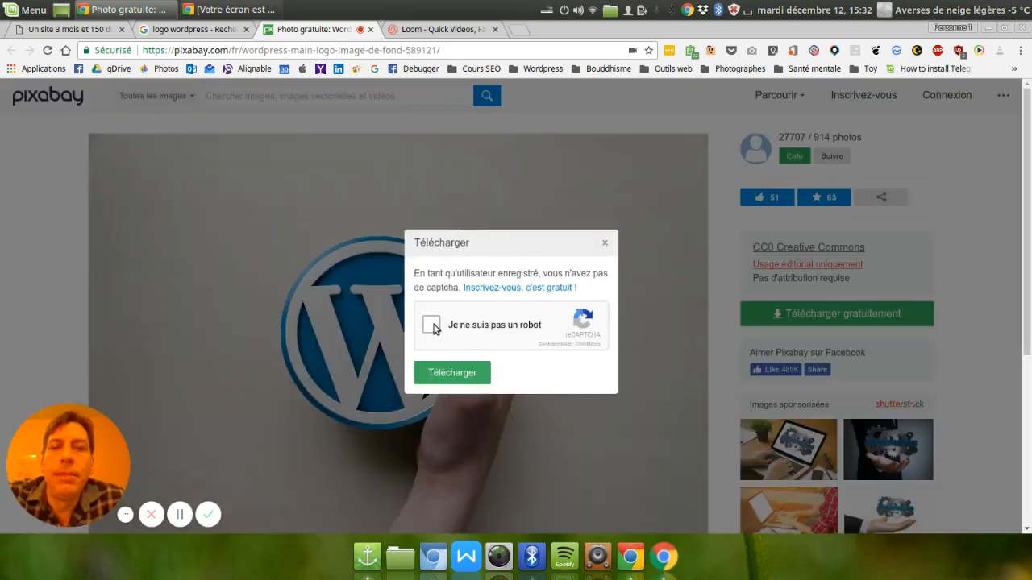
{"action": "left_click", "coordinate": [432, 325]}
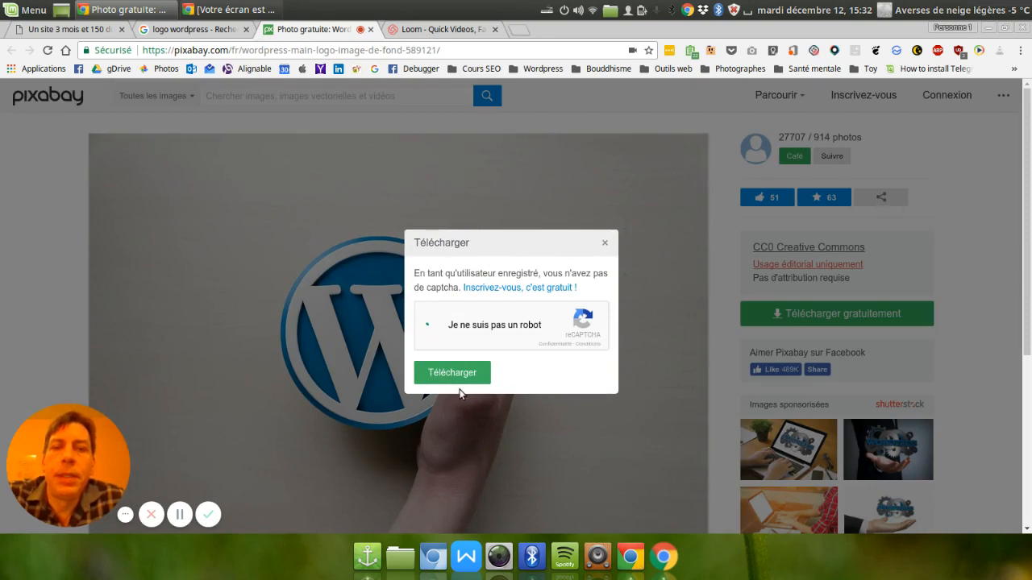
{"action": "left_click", "coordinate": [461, 374]}
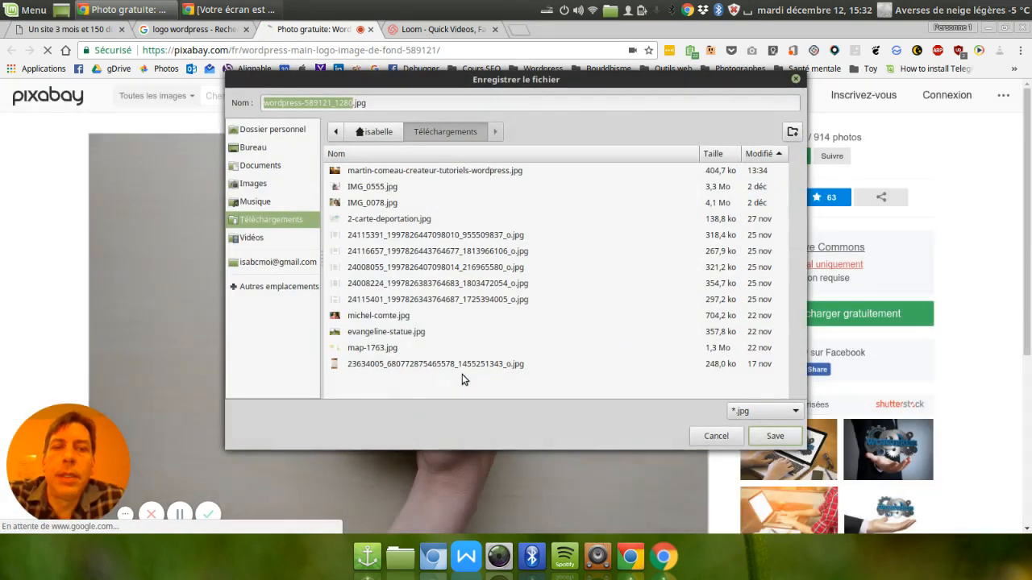
Save the photo in the Bureau folder under the name logo-wordpress.jpg.
{"action": "left_click", "coordinate": [277, 152]}
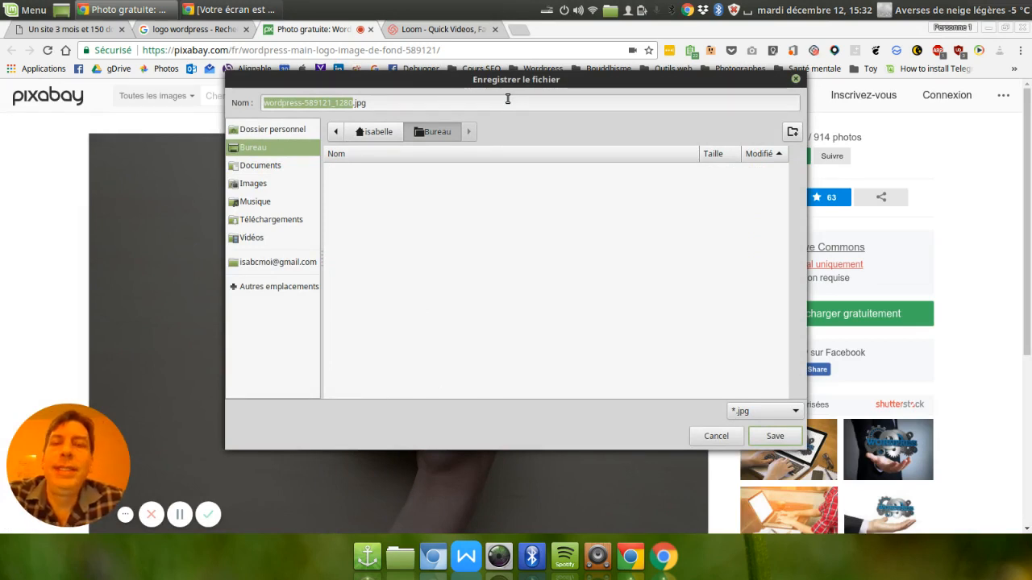
{"action": "type", "text": "og"}
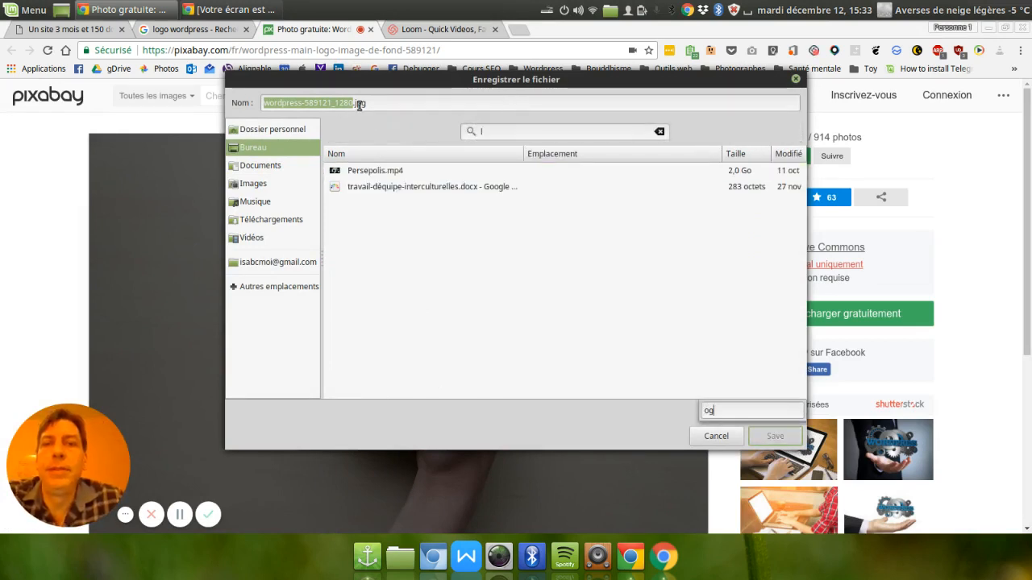
{"action": "type", "text": "lo"}
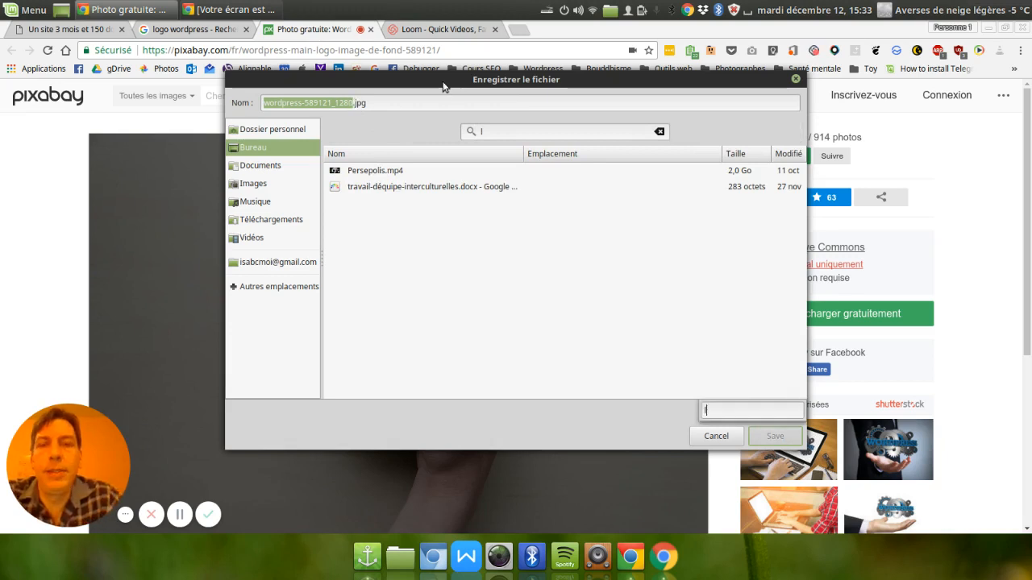
{"action": "left_click", "coordinate": [329, 102]}
{"action": "left_click_drag", "start_coordinate": [353, 102], "coordinate": [223, 101]}
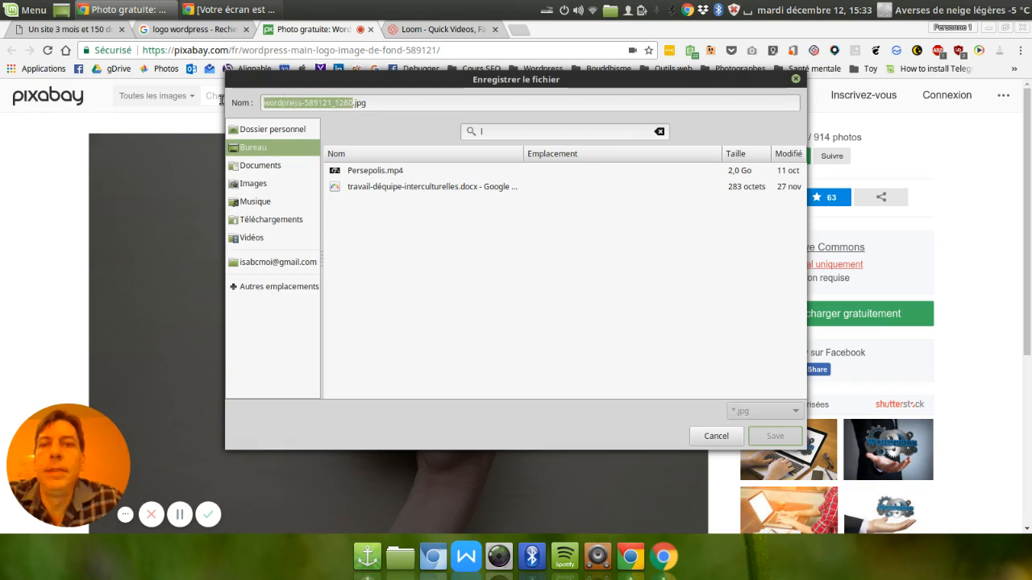
{"action": "type", "text": "logo-word"}
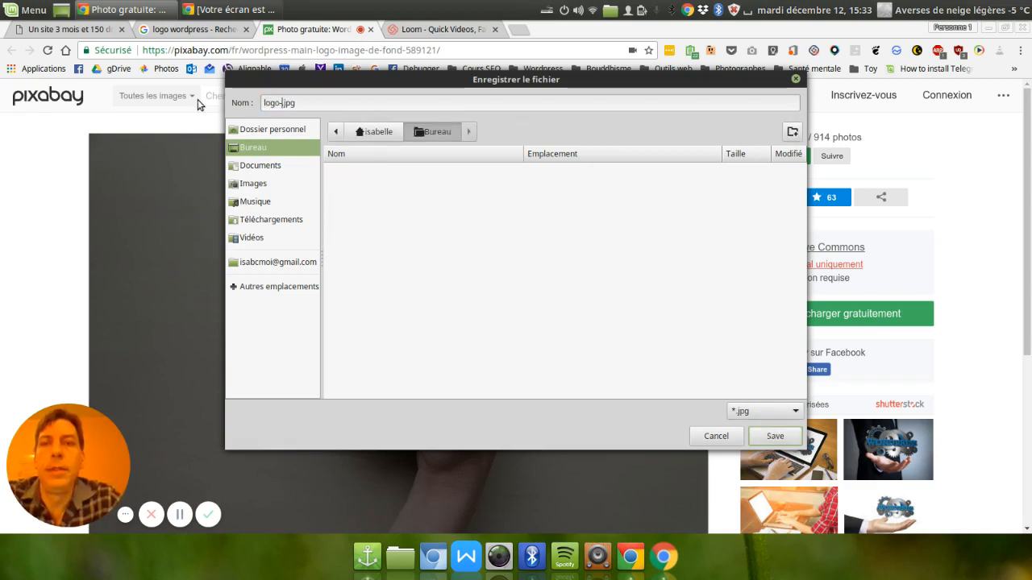
{"action": "type", "text": "press"}
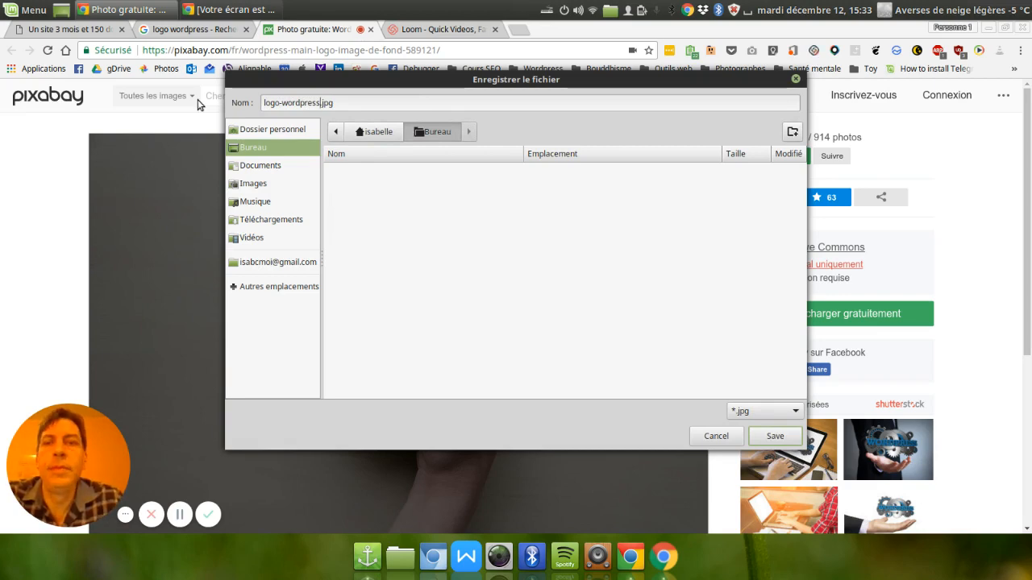
{"action": "left_click", "coordinate": [774, 436]}
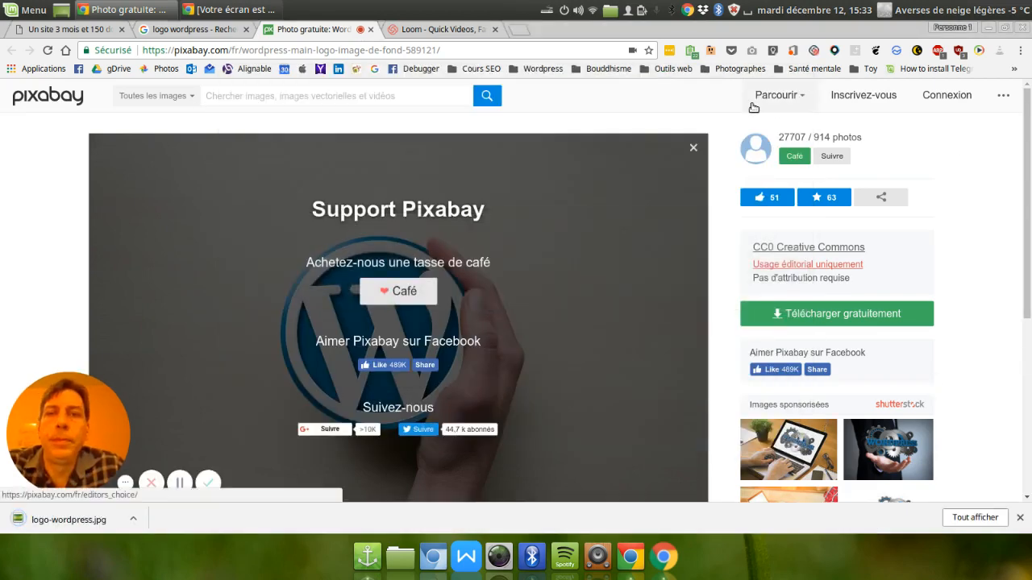
Return to the "Un site 3 mois et 150 dollars" site, enter its dashboard and open the page for adding new media.
{"action": "left_click", "coordinate": [69, 32]}
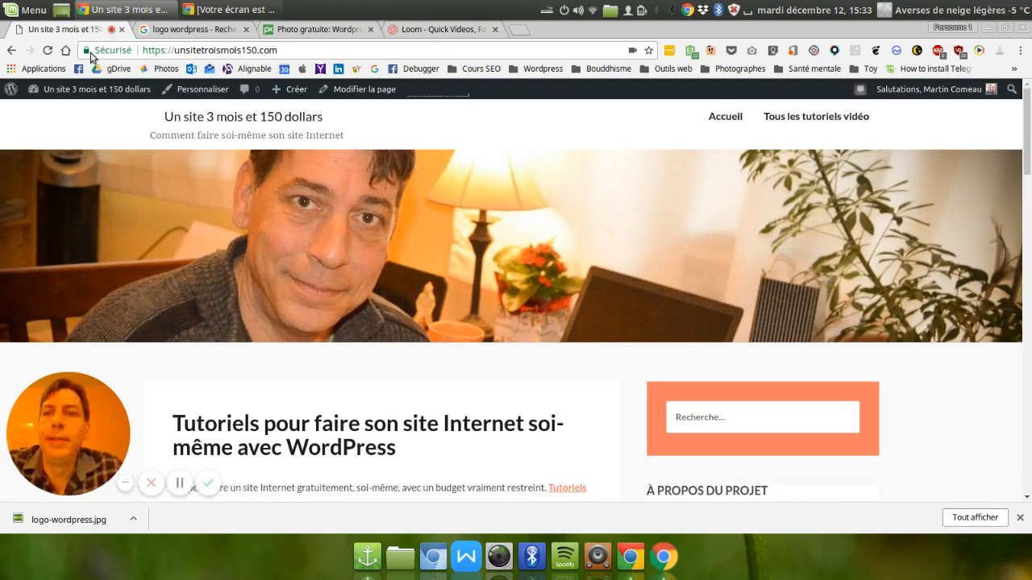
{"action": "mouse_move", "coordinate": [76, 88]}
{"action": "left_click", "coordinate": [54, 113]}
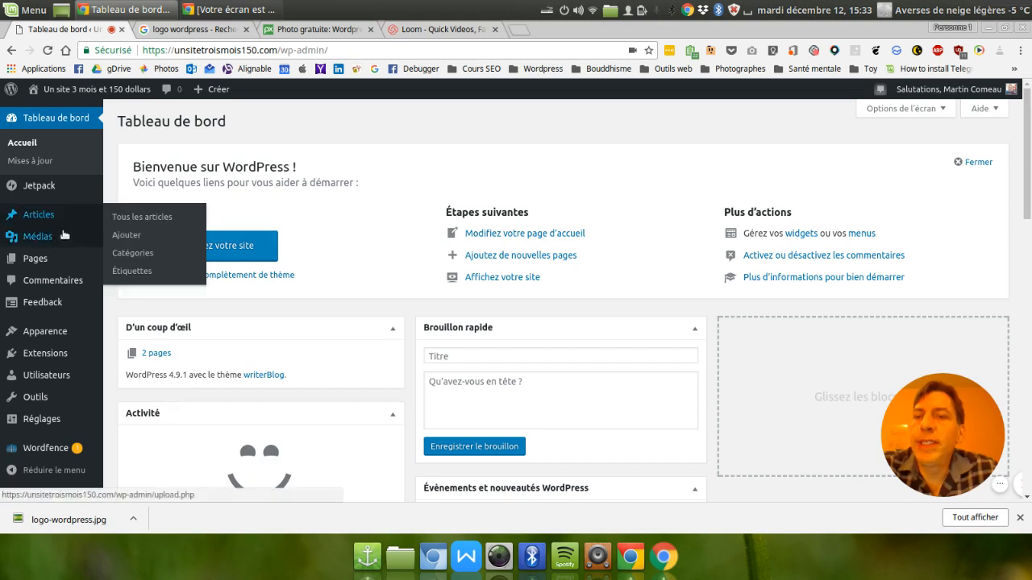
{"action": "mouse_move", "coordinate": [45, 237]}
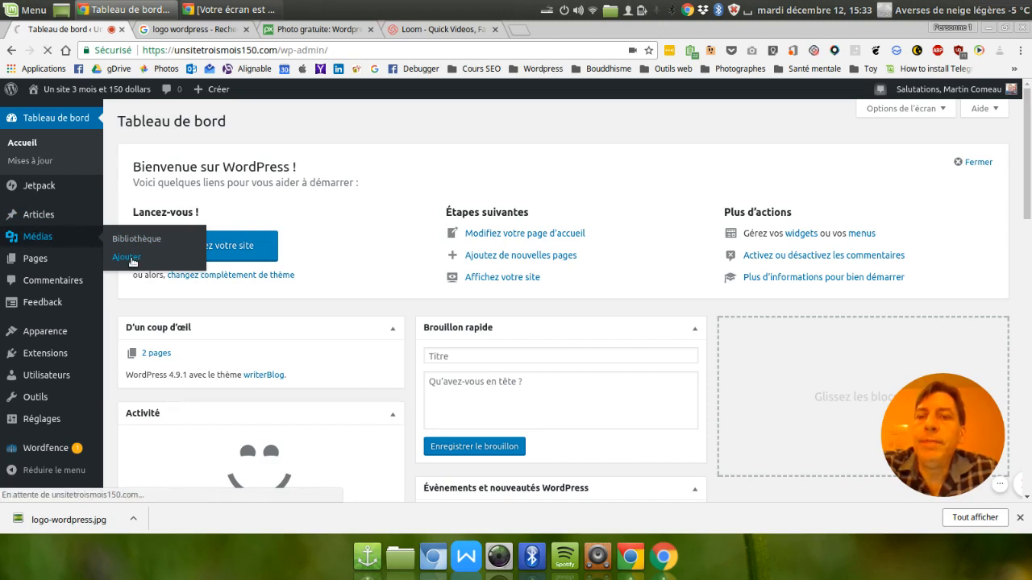
{"action": "left_click", "coordinate": [132, 262]}
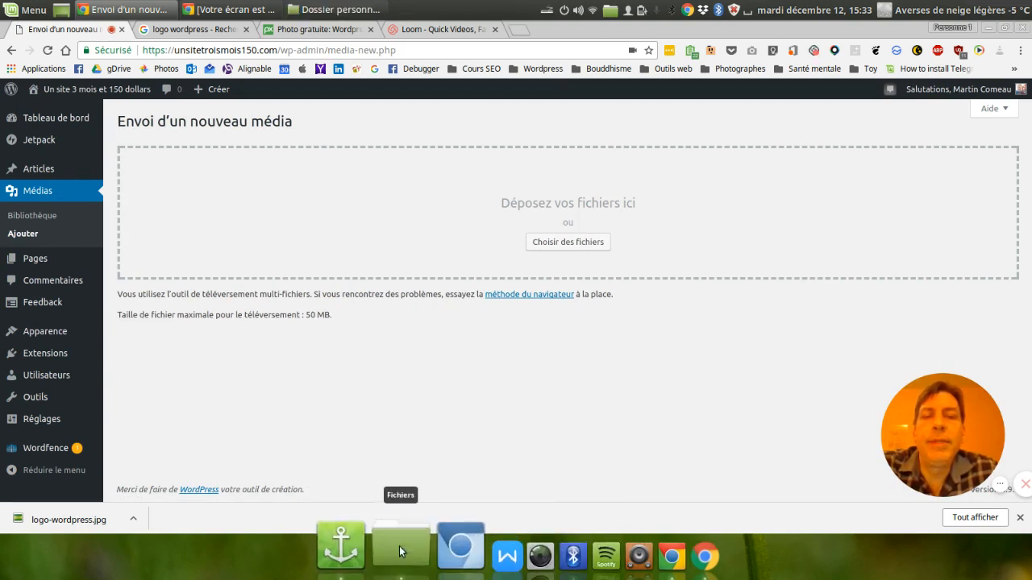
Upload logo-wordpress.jpg from the Bureau folder to the WordPress media library.
{"action": "left_click", "coordinate": [399, 549]}
{"action": "left_click", "coordinate": [306, 204]}
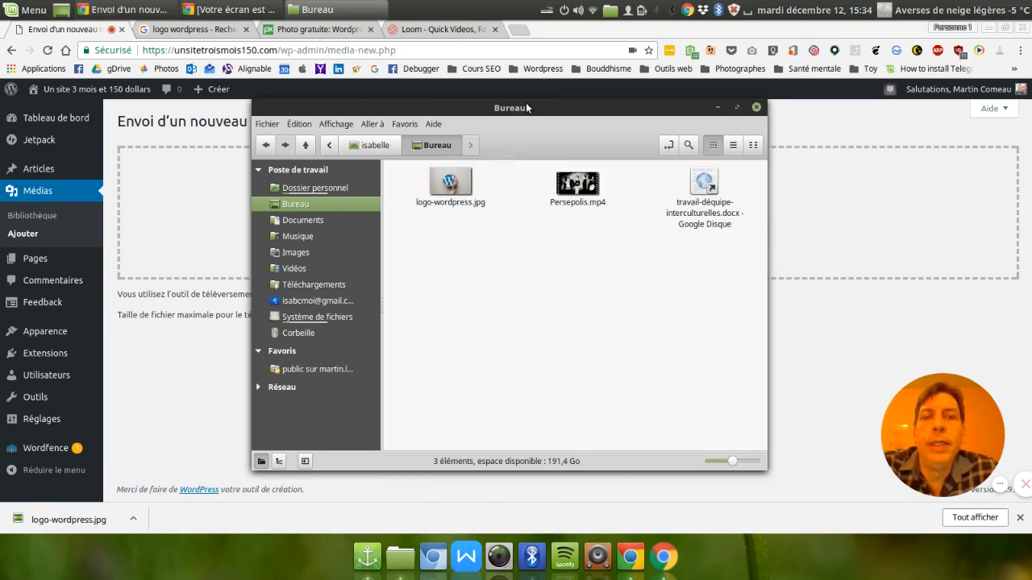
{"action": "left_click_drag", "start_coordinate": [526, 108], "coordinate": [771, 170]}
{"action": "left_click_drag", "start_coordinate": [697, 246], "coordinate": [372, 215]}
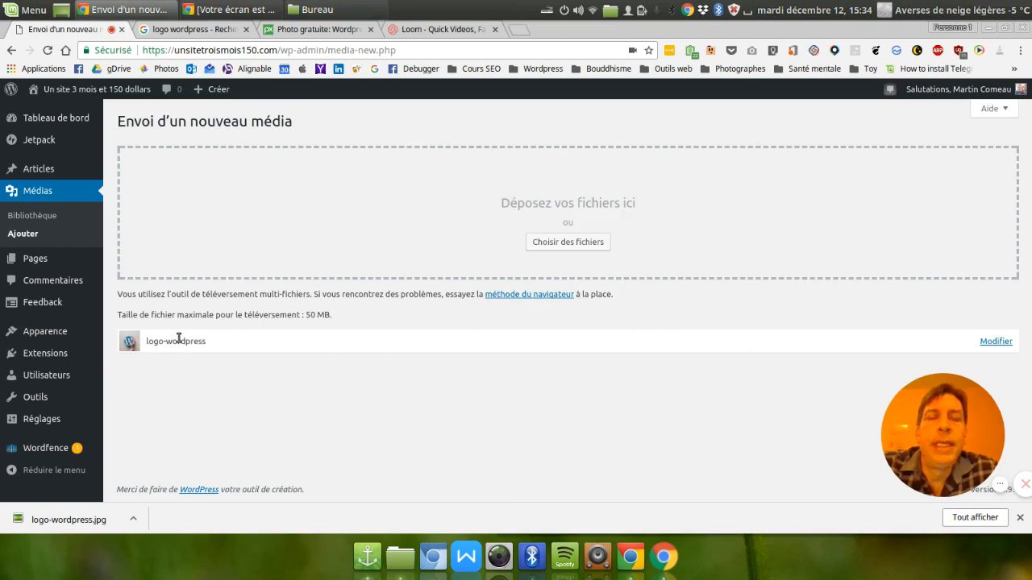
Open the uploaded logo-wordpress image for editing, examine its file details and select its web address.
{"action": "left_click", "coordinate": [996, 341]}
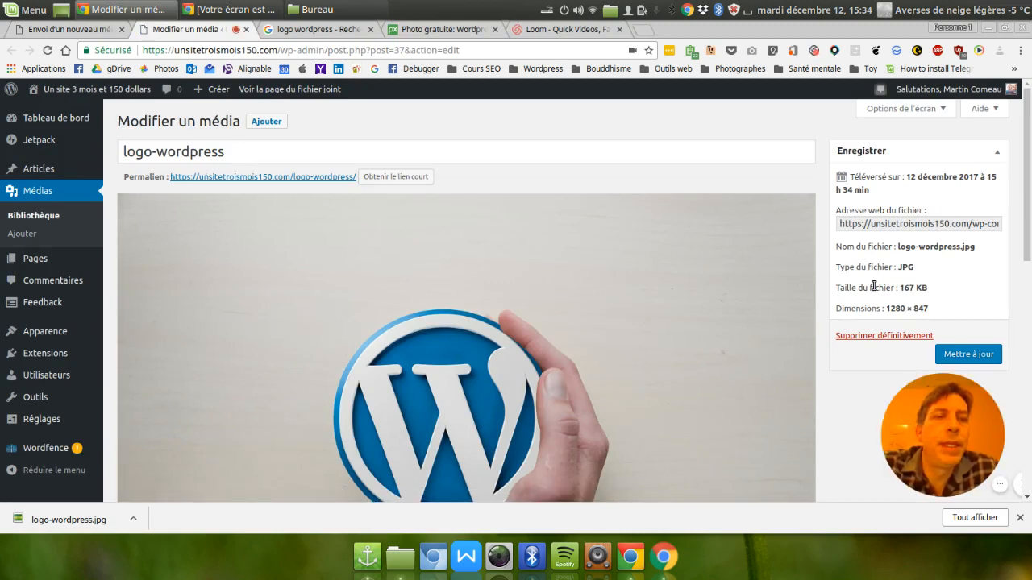
{"action": "scroll", "coordinate": [844, 369], "scroll_direction": "down", "scroll_amount": 5}
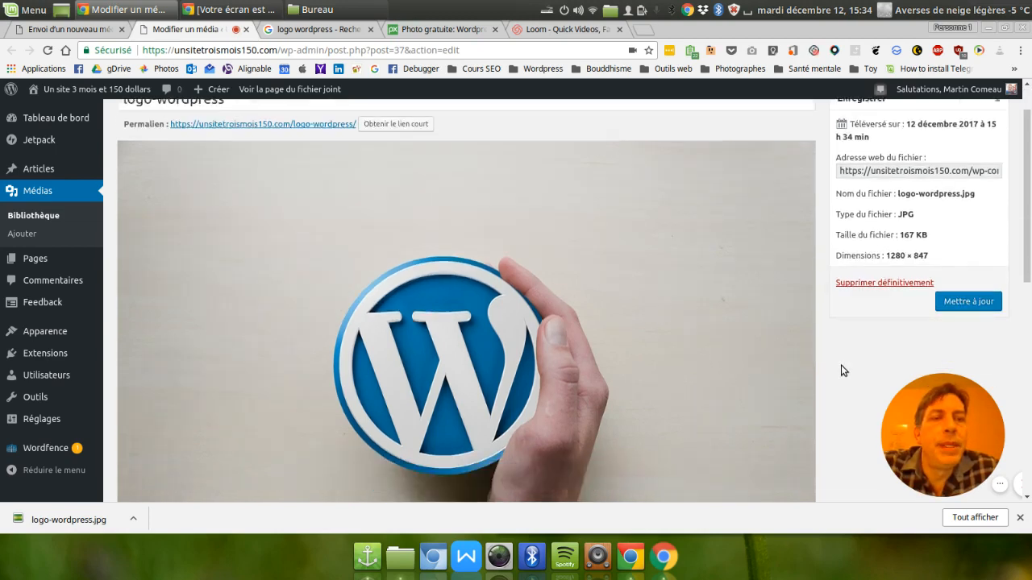
{"action": "scroll", "coordinate": [843, 370], "scroll_direction": "up", "scroll_amount": 5}
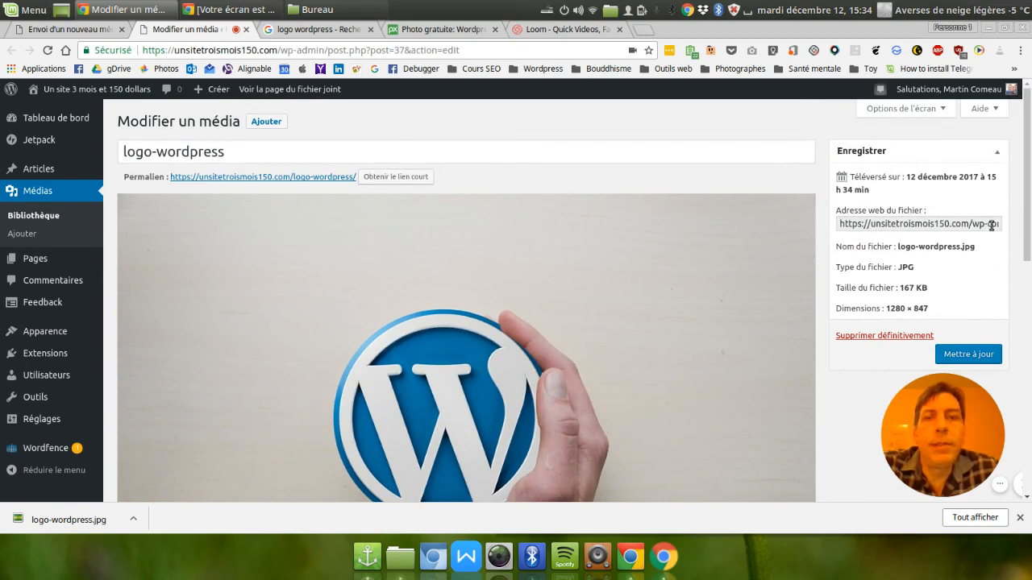
{"action": "left_click_drag", "start_coordinate": [967, 223], "coordinate": [1027, 225]}
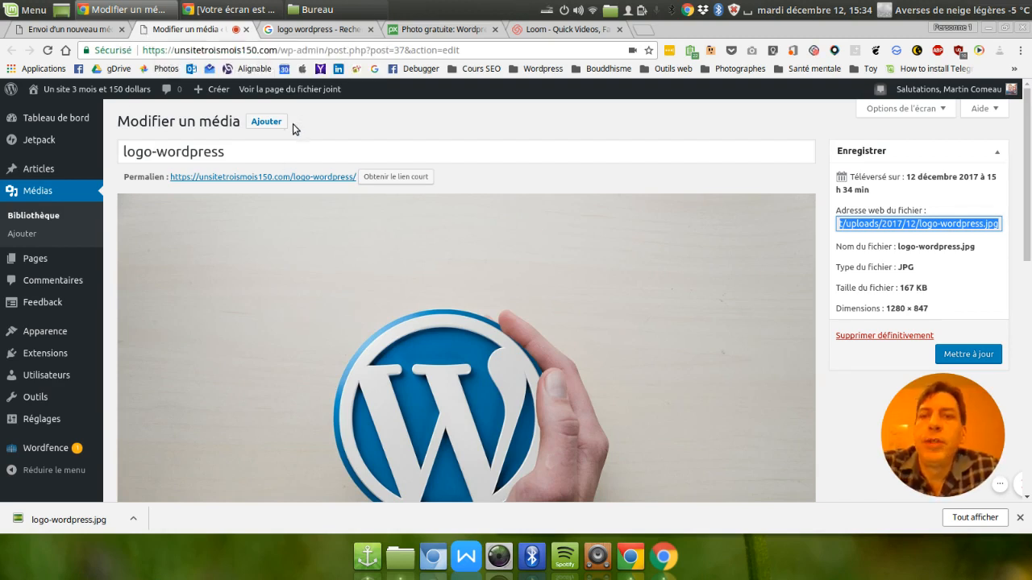
Start a new blank page on the WordPress site.
{"action": "mouse_move", "coordinate": [216, 90]}
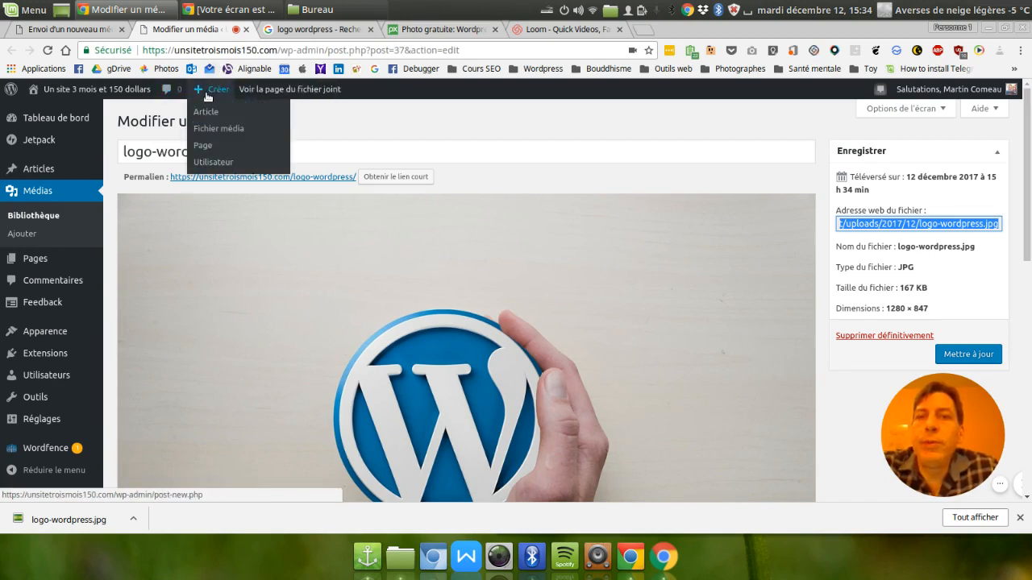
{"action": "left_click", "coordinate": [205, 149]}
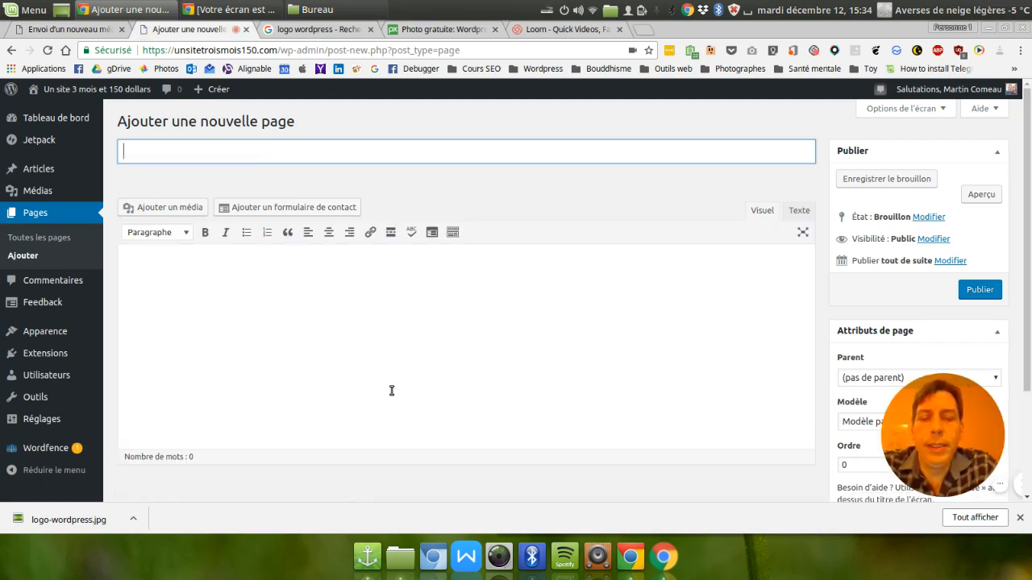
Title the new page "Les outils utilisés" and move to its body text.
{"action": "type", "text": "Les ou"}
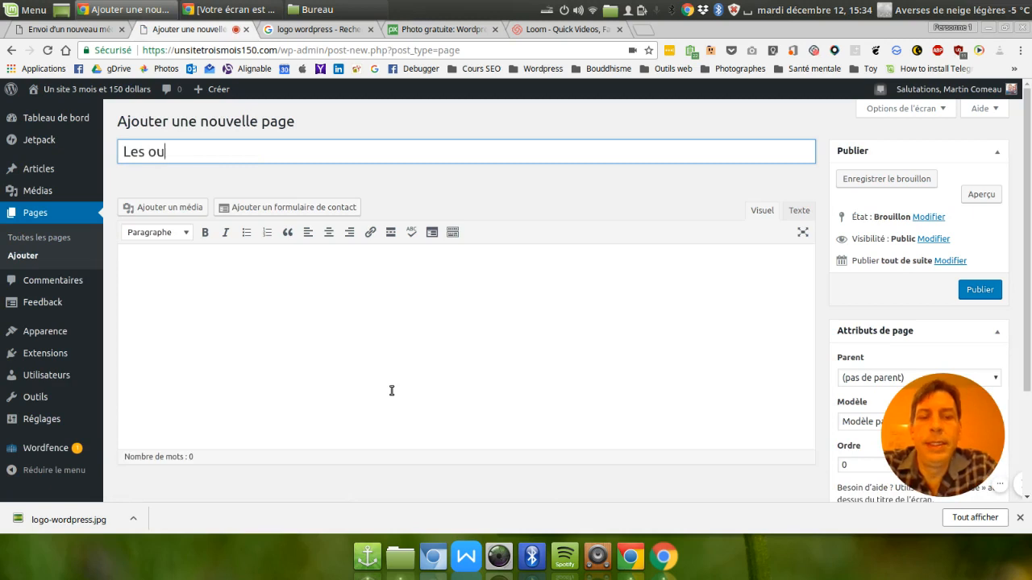
{"action": "type", "text": "tils utilisés"}
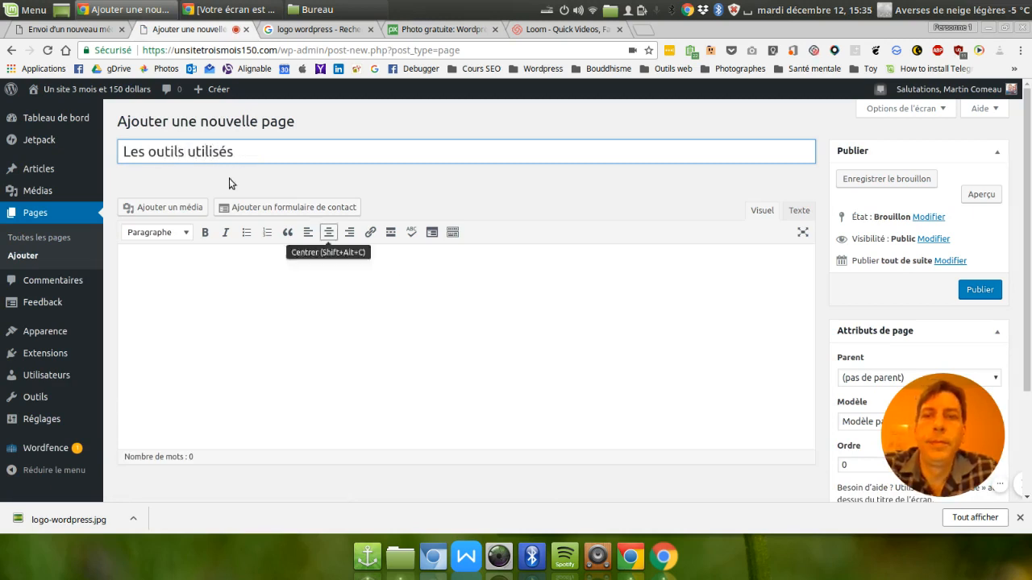
{"action": "left_click", "coordinate": [223, 262]}
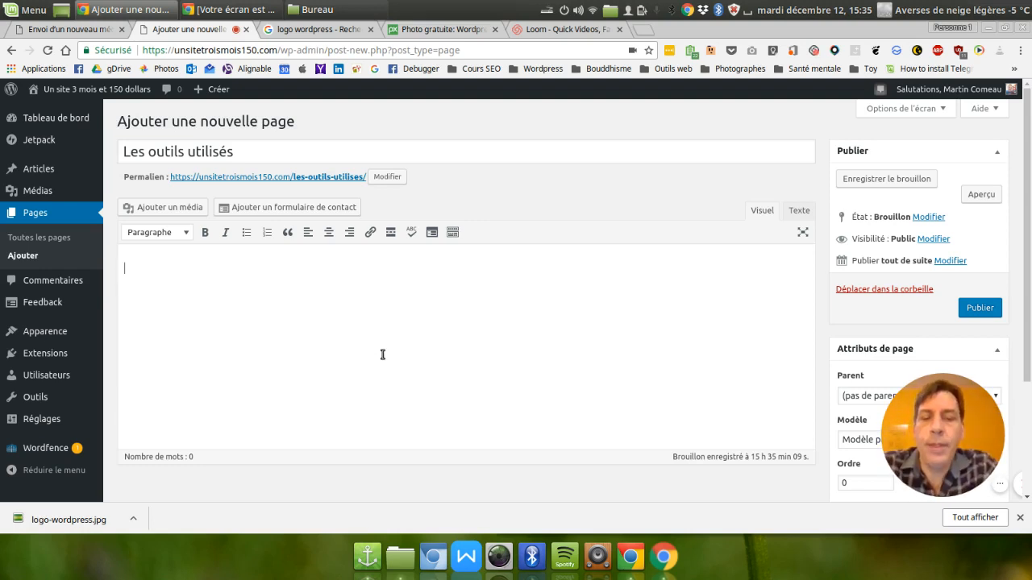
Write in the page body: "Cette page contient les différents outils que nous utiliserons tout au court de notre laboratoire de création de site Internet.".
{"action": "left_click", "coordinate": [360, 322]}
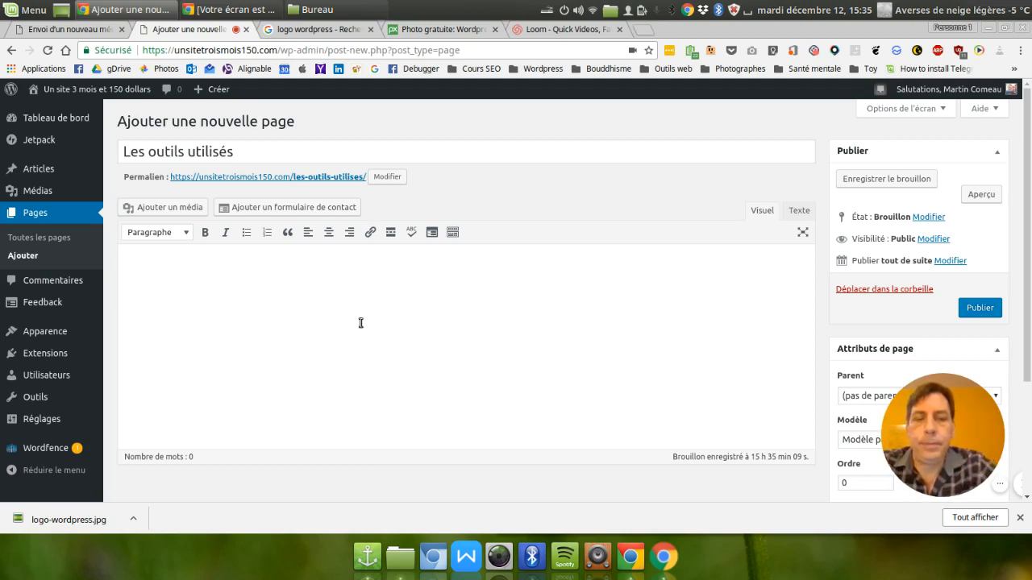
{"action": "type", "text": "Cette"}
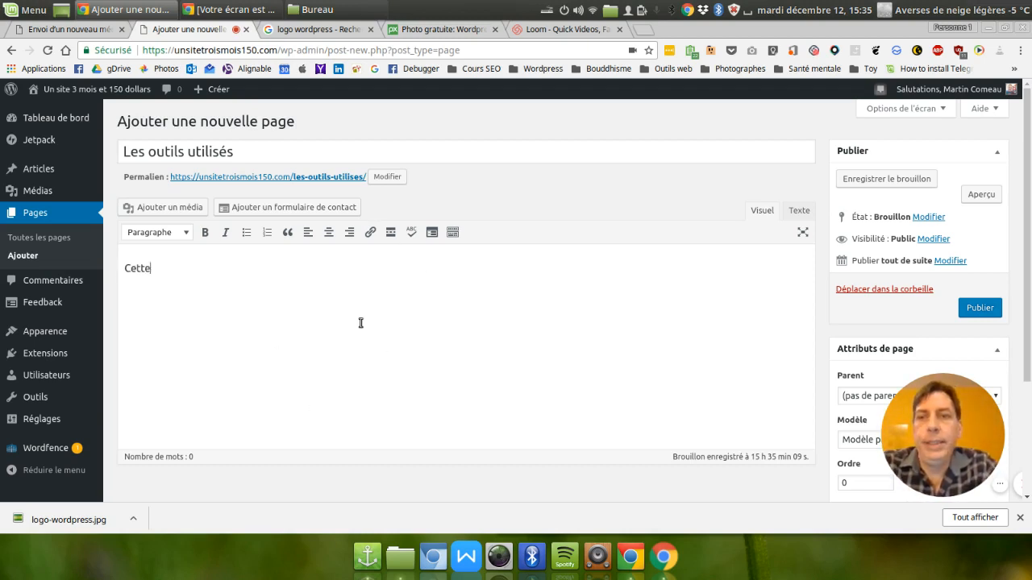
{"action": "type", "text": " page c"}
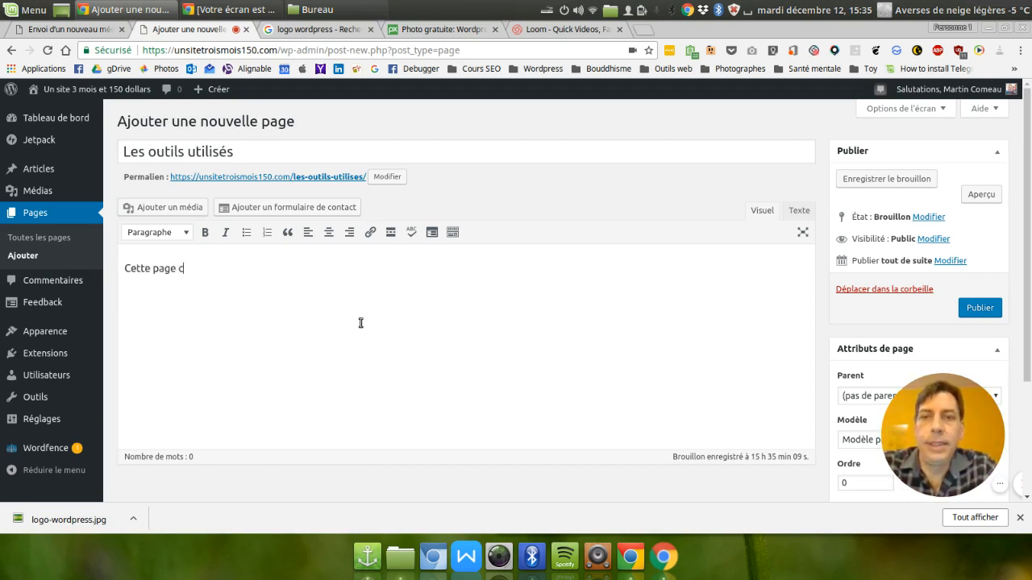
{"action": "type", "text": "ontient les différents "}
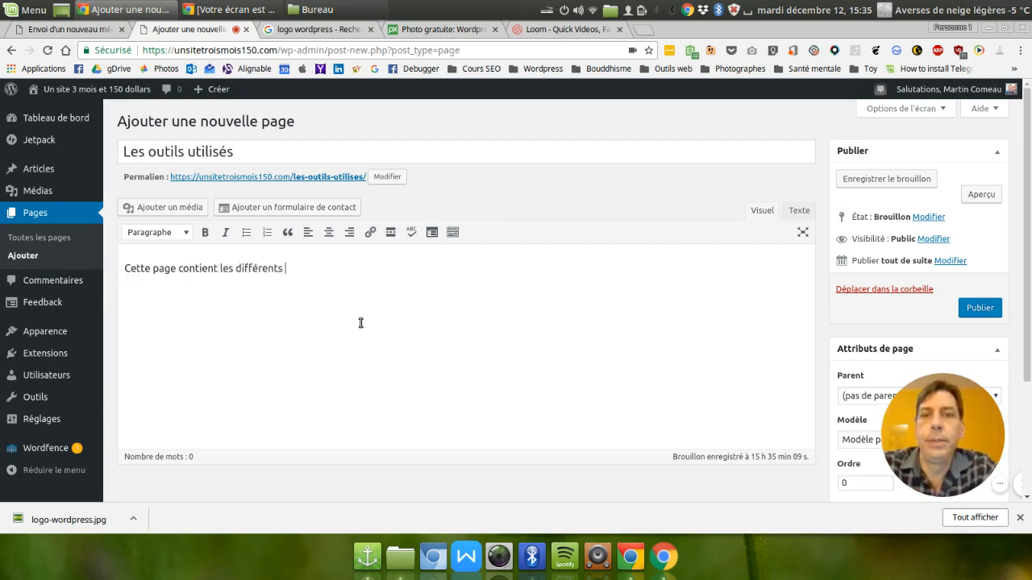
{"action": "type", "text": "outils que nous "}
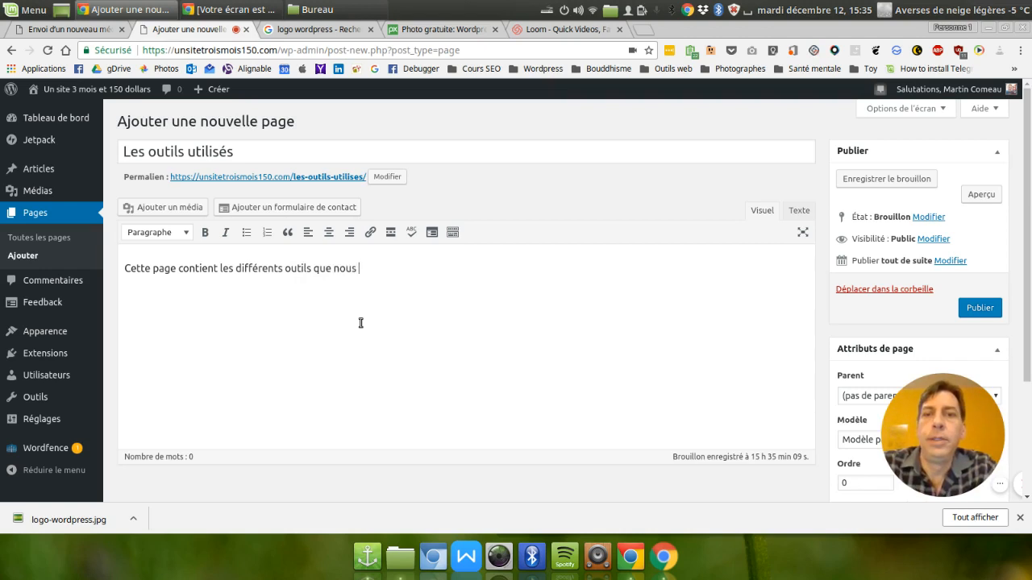
{"action": "type", "text": "utiliserons t"}
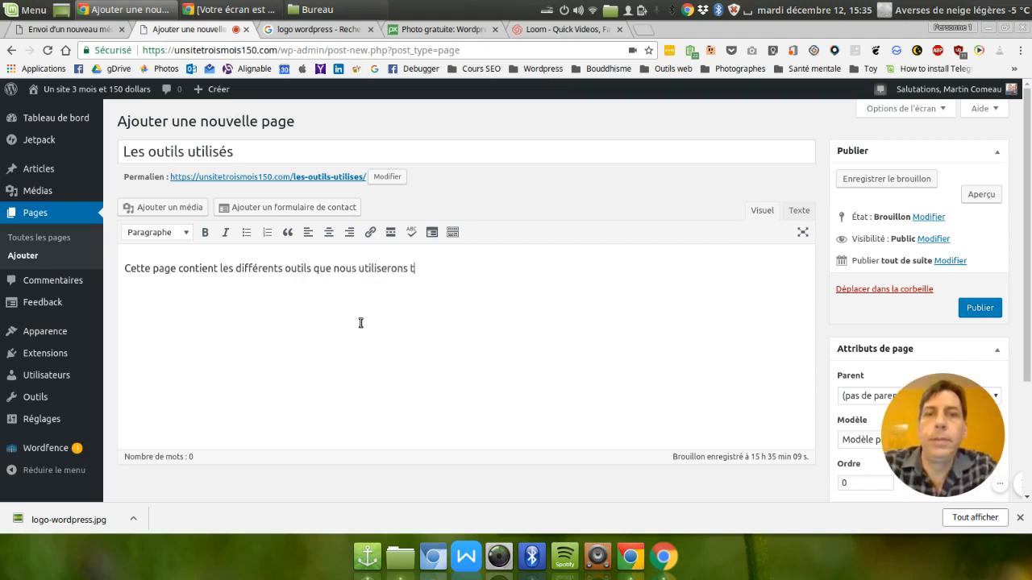
{"action": "type", "text": "out au court de "}
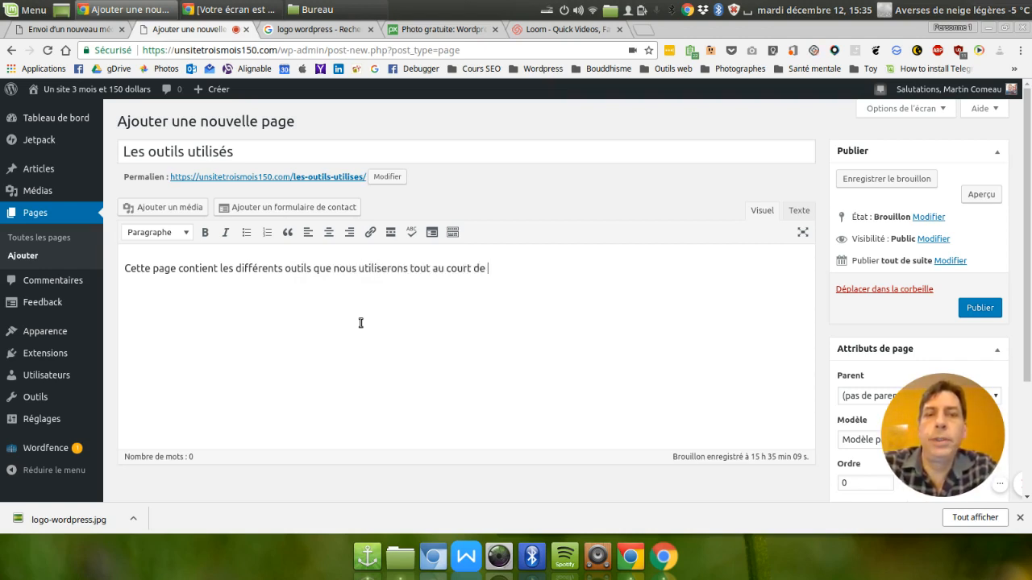
{"action": "type", "text": "notre labor"}
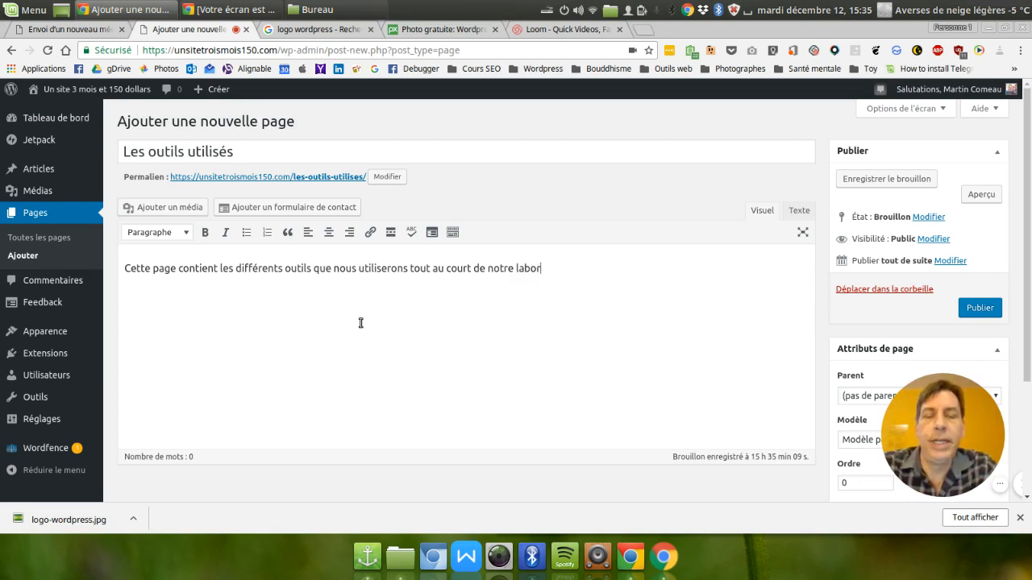
{"action": "type", "text": "atoire de créati"}
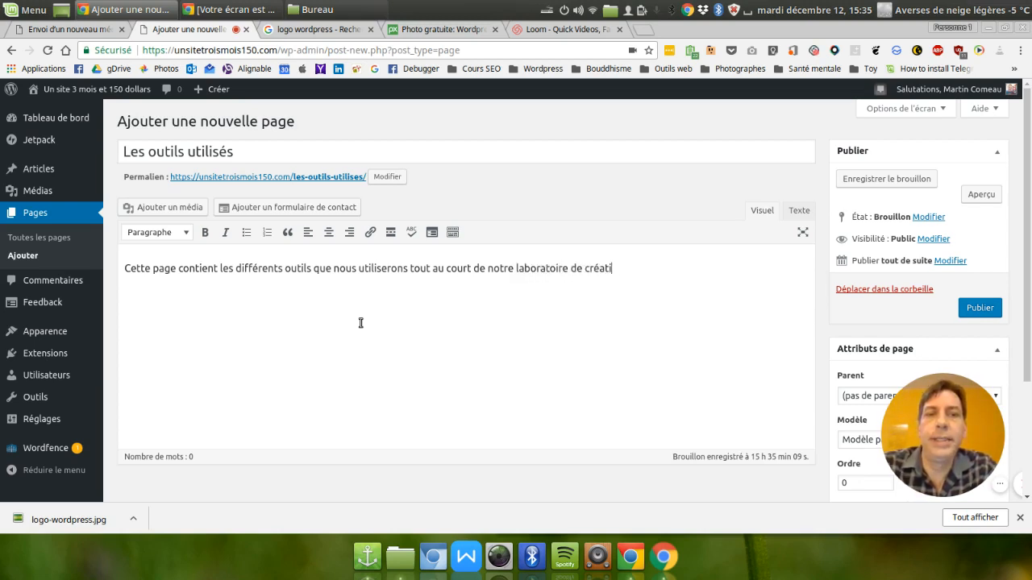
{"action": "type", "text": "on de site Internet."}
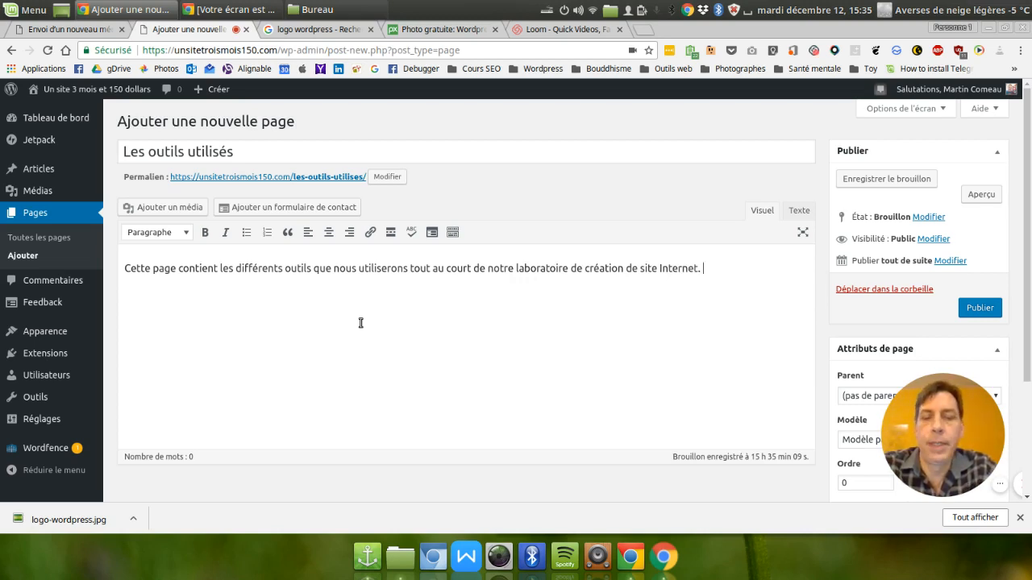
{"action": "type", "text": " Au fil d"}
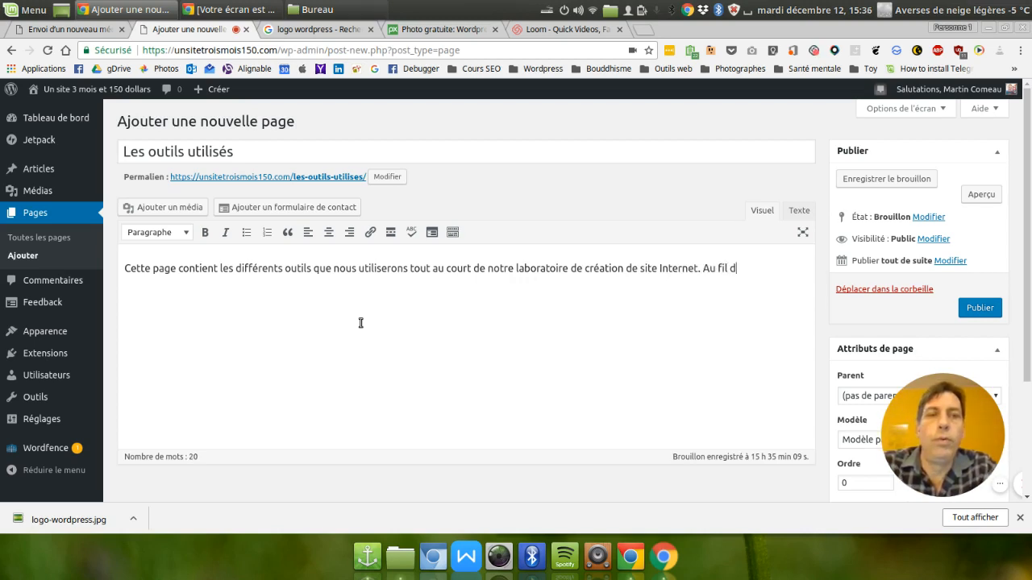
{"action": "type", "text": "u temps, j'"}
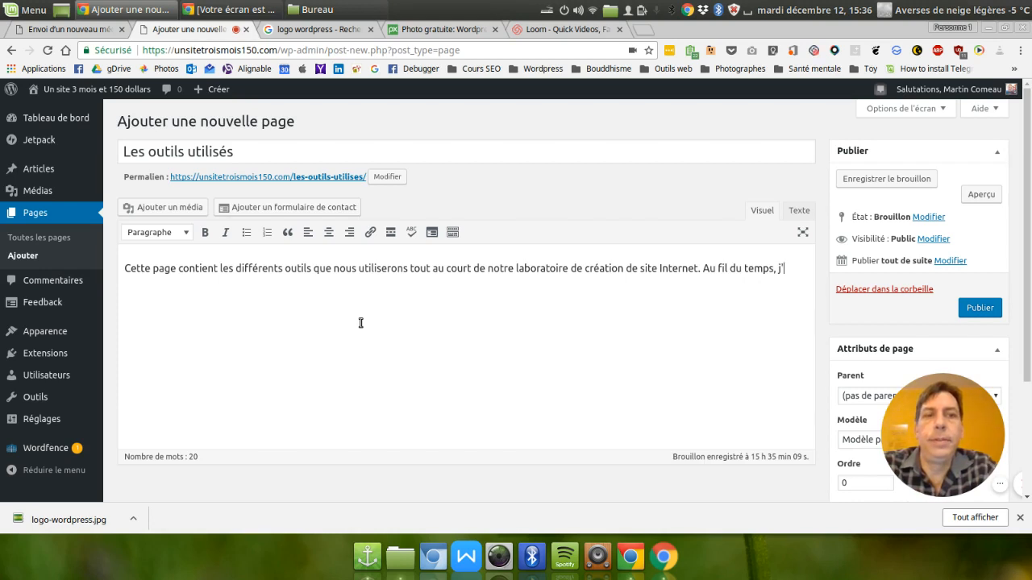
{"action": "type", "text": "y ajoutera"}
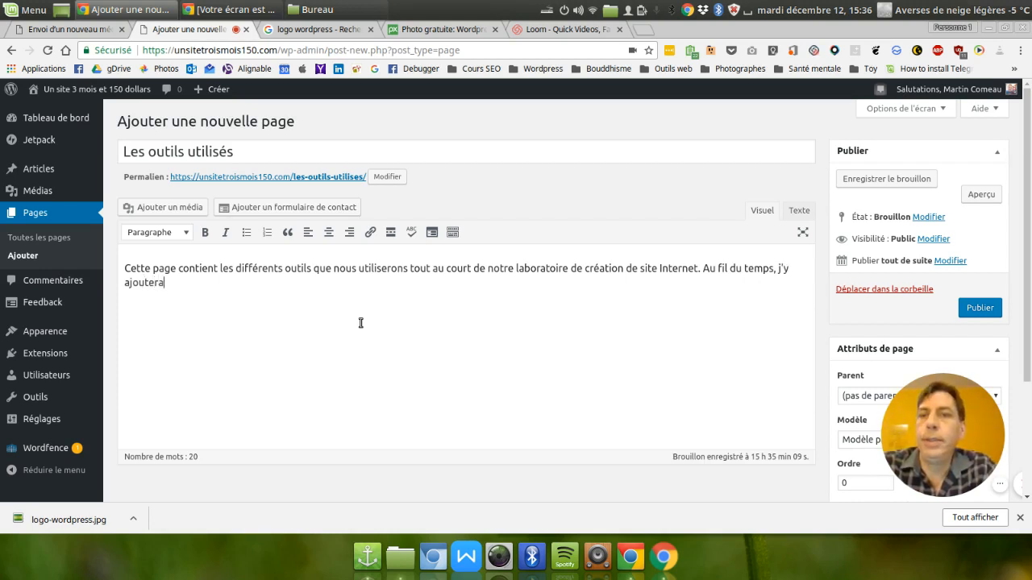
{"action": "type", "text": "i les hyoer"}
Continue the introduction with "Au fil du temps, j'y ajouterai les hyperliens vers les différents logiciels et sites utilisés.".
{"action": "key", "text": "BackSpace"}
{"action": "key", "text": "BackSpace"}
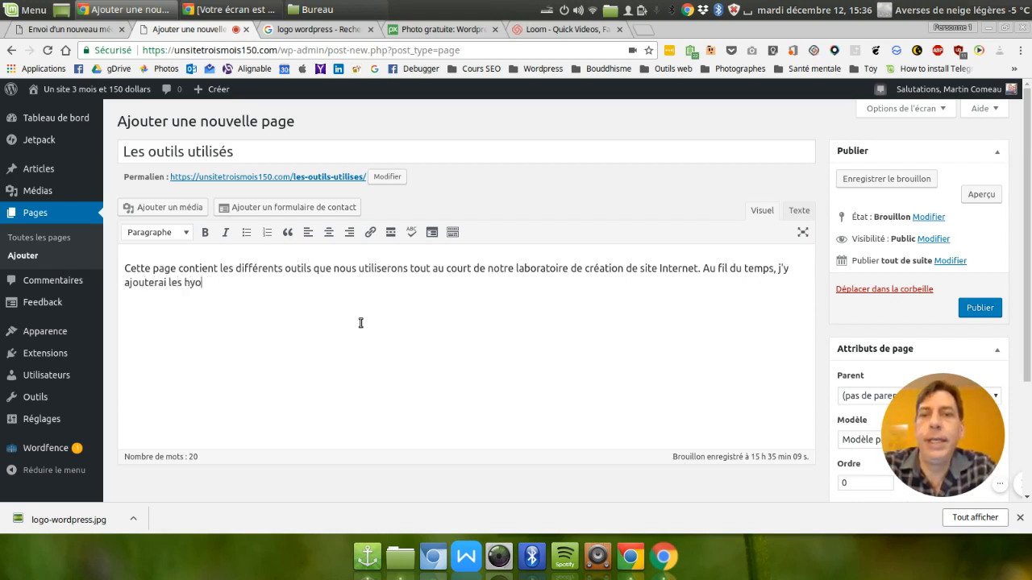
{"action": "key", "text": "BackSpace"}
{"action": "type", "text": "perliens "}
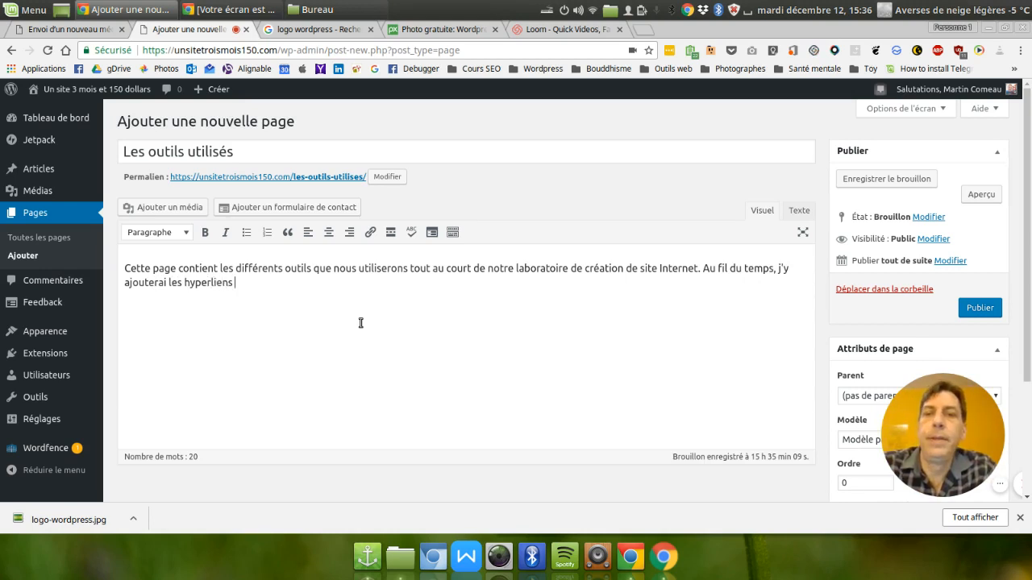
{"action": "type", "text": "vers les dif"}
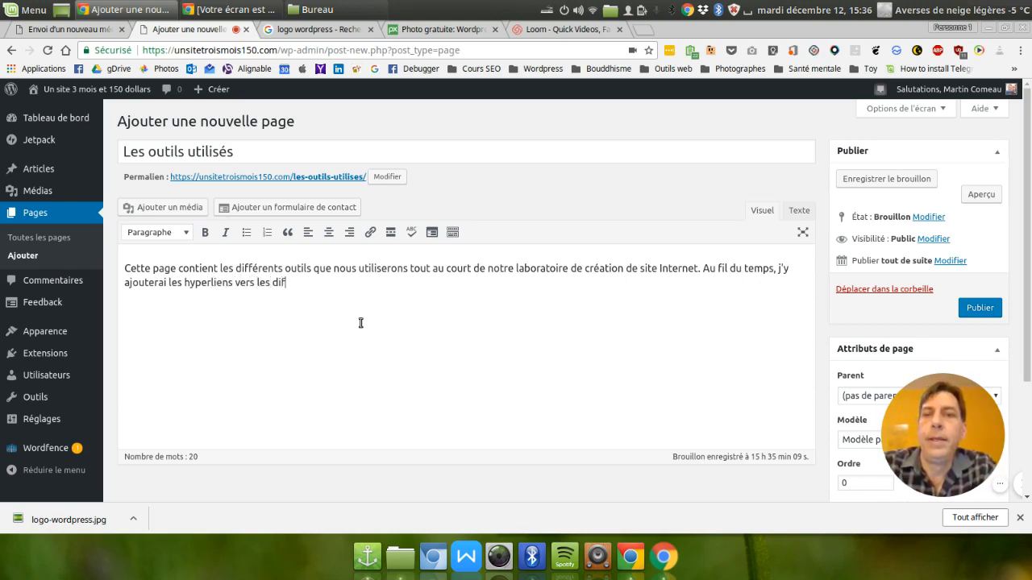
{"action": "type", "text": "férents lo"}
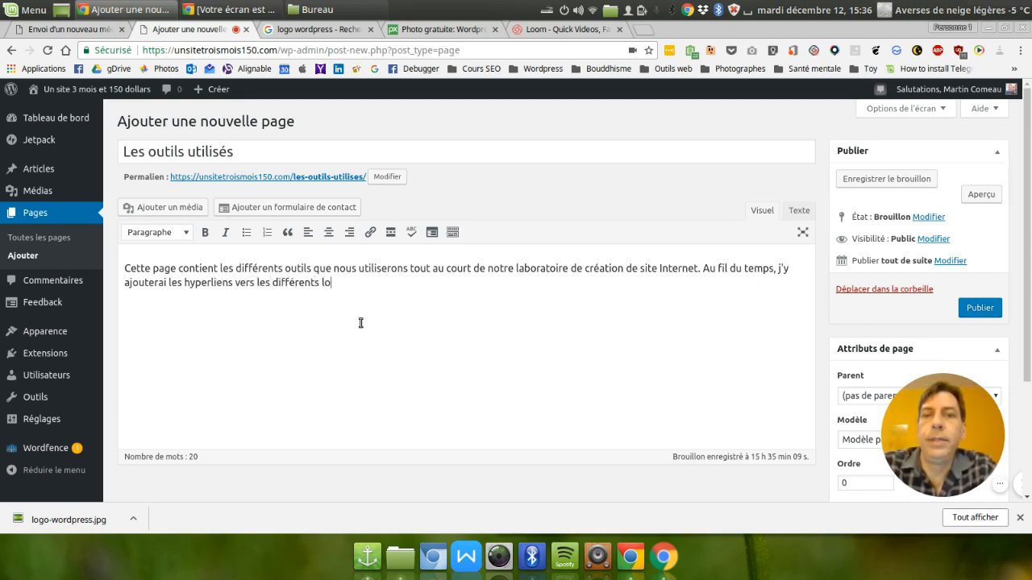
{"action": "type", "text": "giciels e"}
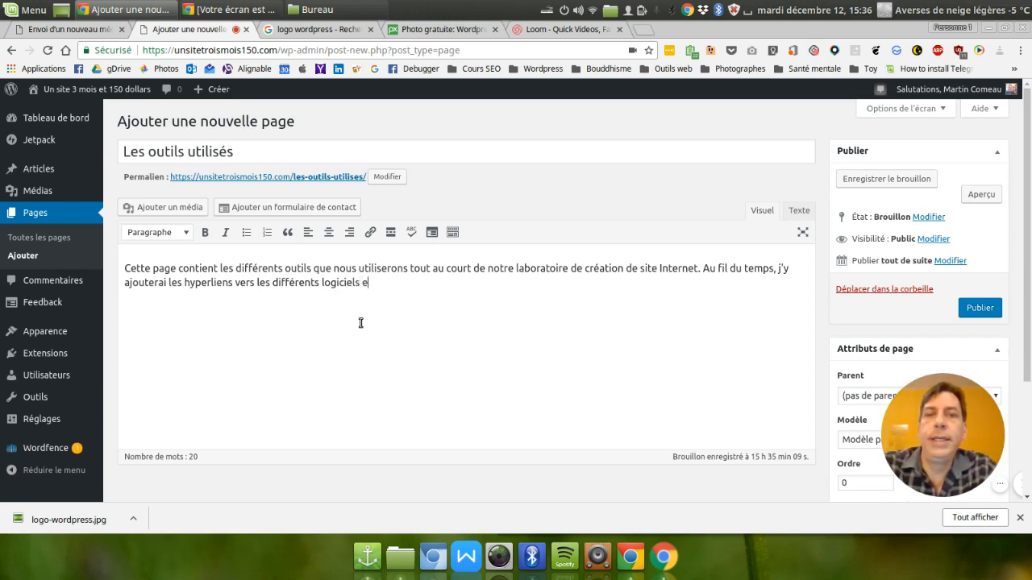
{"action": "type", "text": "t sites utilisés."}
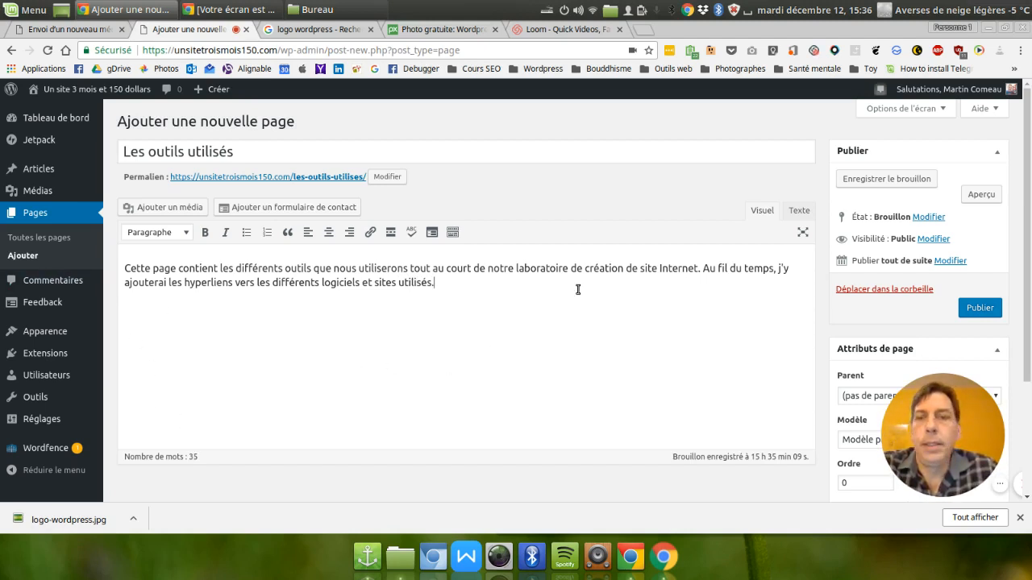
Make the whole introductory paragraph bold.
{"action": "triple_click", "coordinate": [455, 283]}
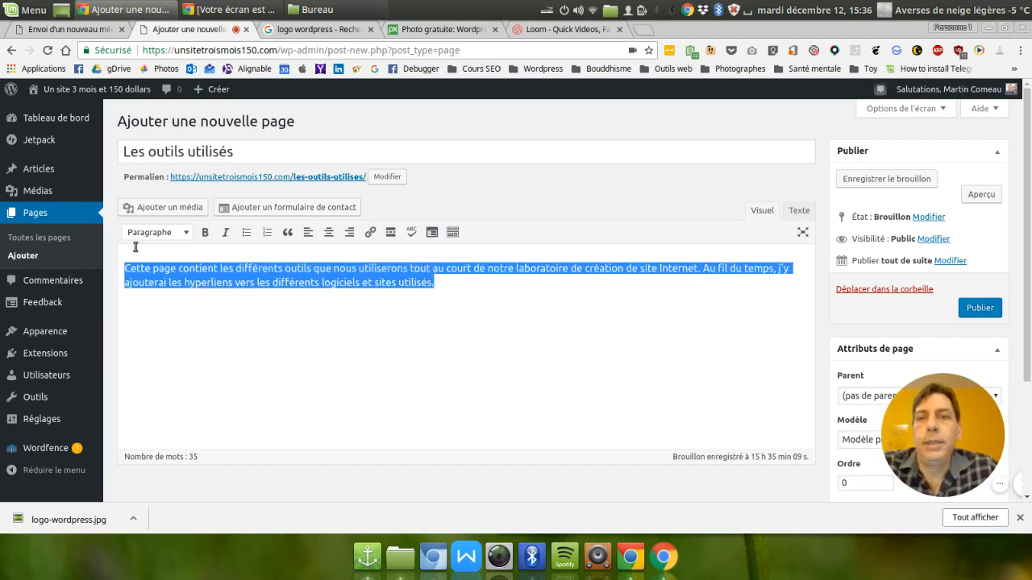
{"action": "key", "text": "ctrl+b"}
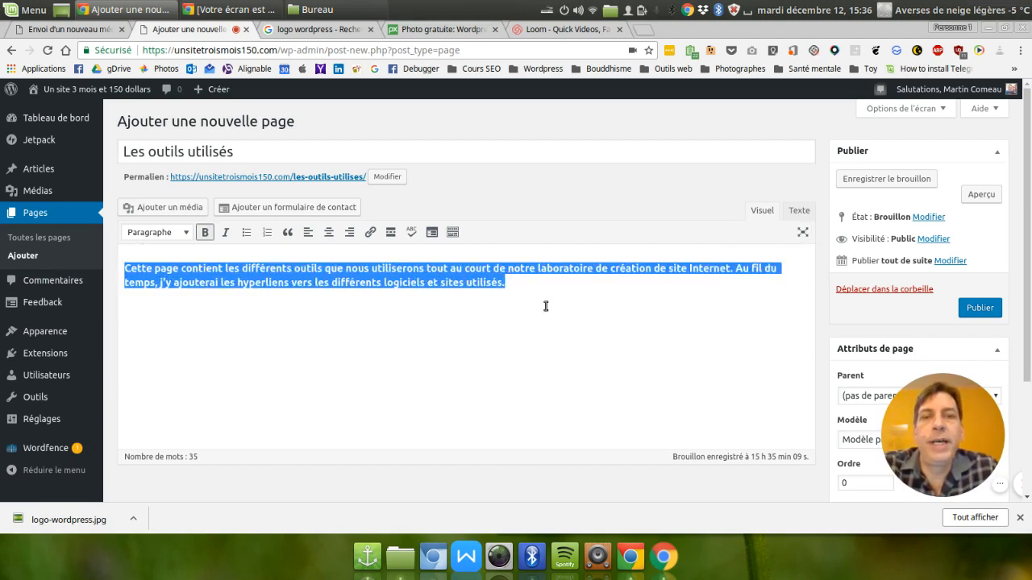
{"action": "left_click", "coordinate": [530, 279]}
Add the heading "Outils de publication web" in the Titre 2 format below the introduction.
{"action": "key", "text": "Return"}
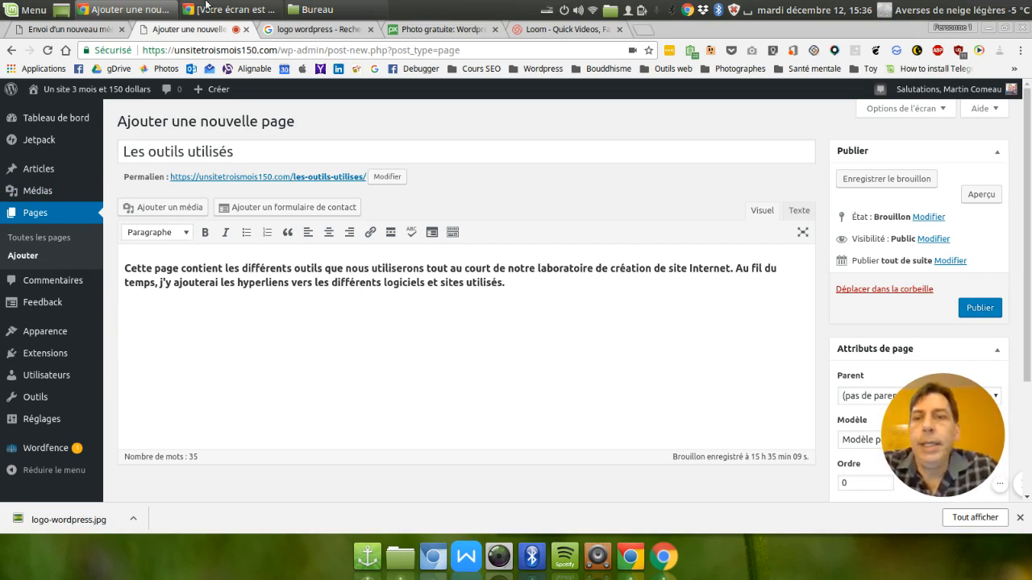
{"action": "left_click", "coordinate": [174, 233]}
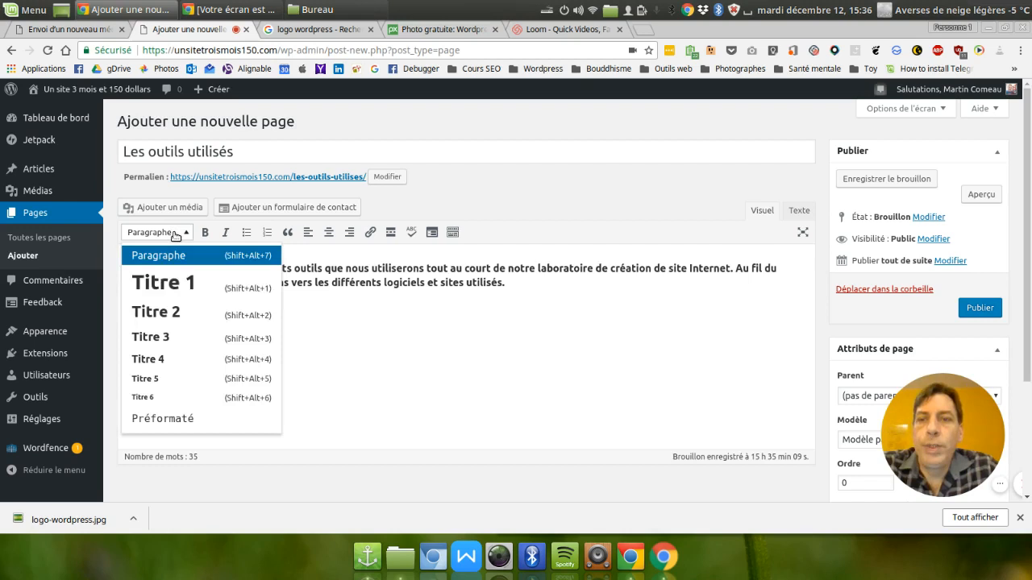
{"action": "left_click", "coordinate": [173, 318]}
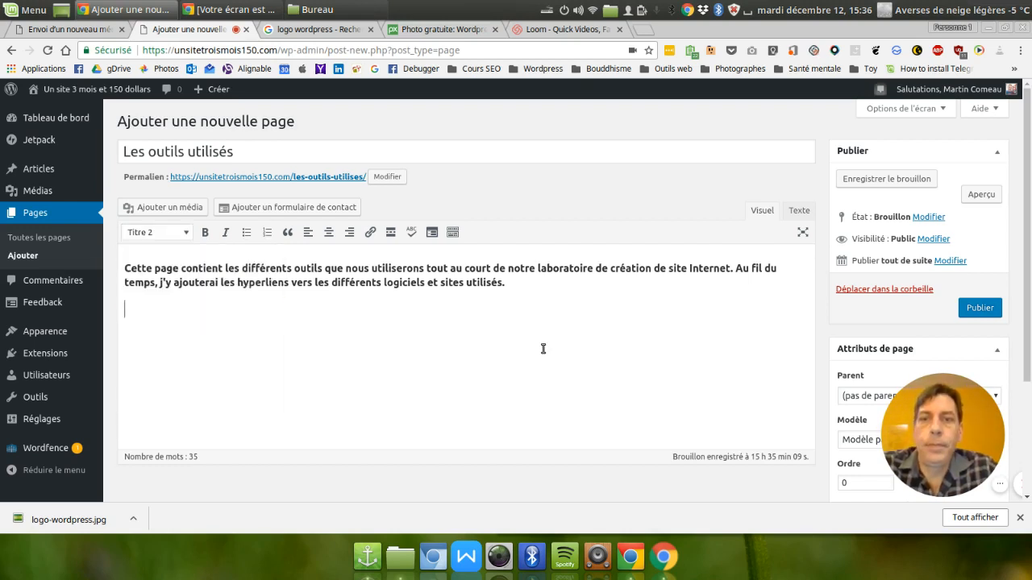
{"action": "type", "text": "Outils de "}
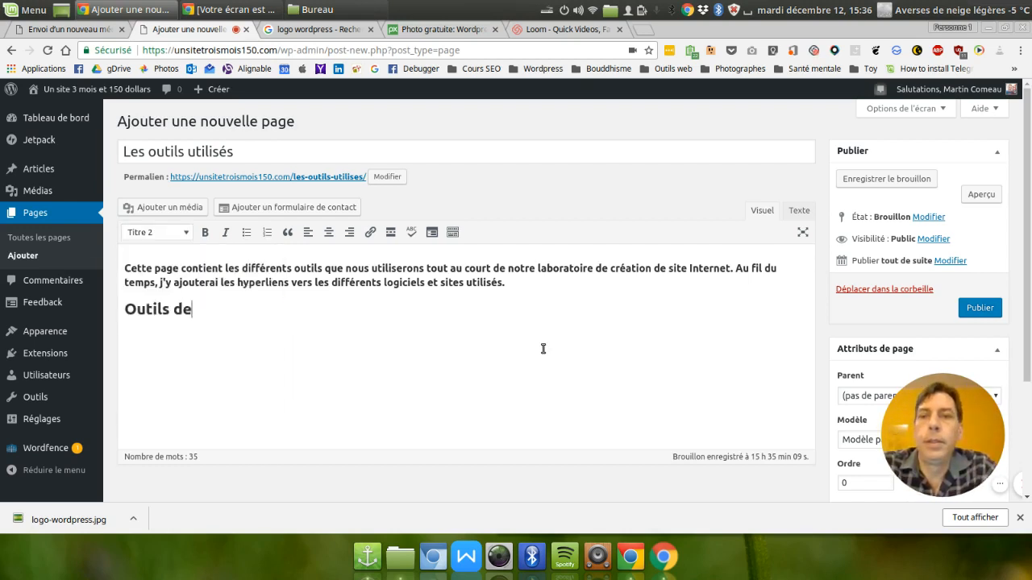
{"action": "type", "text": "publication"}
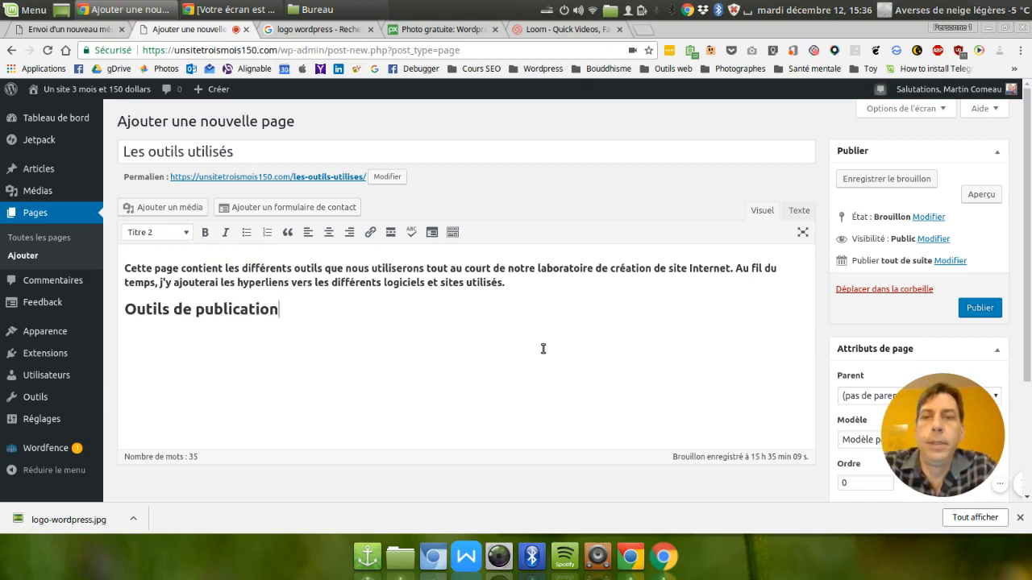
{"action": "type", "text": " web"}
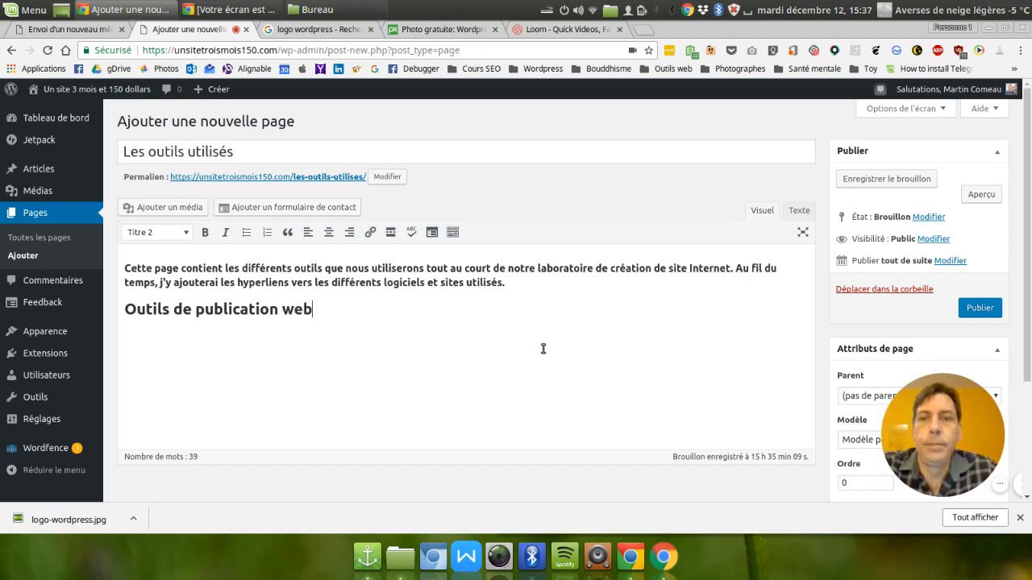
{"action": "key", "text": "Return"}
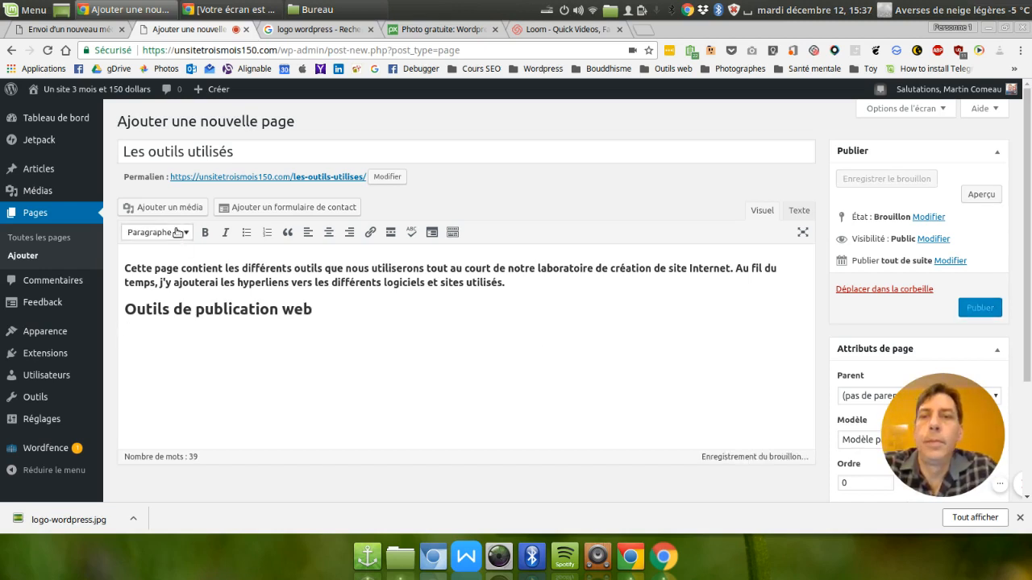
{"action": "left_click", "coordinate": [176, 236]}
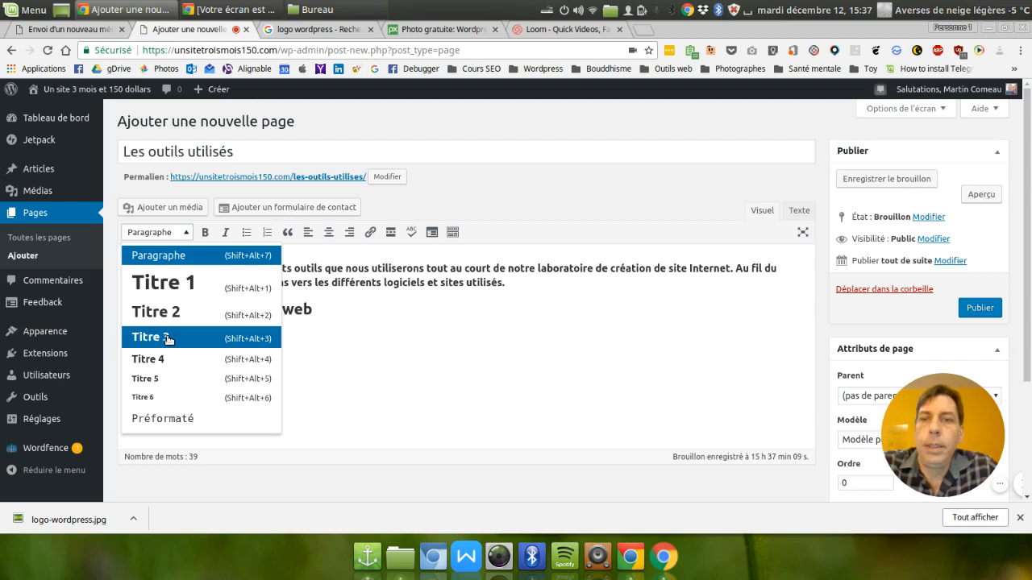
{"action": "left_click", "coordinate": [340, 311]}
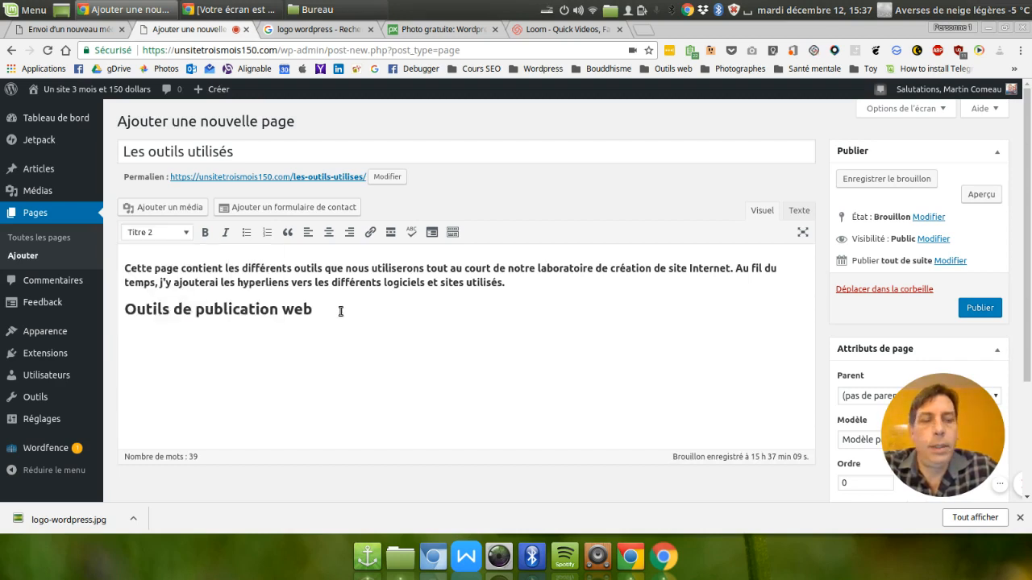
Start a normal paragraph below the "Outils de publication web" heading with "Cette section contient les outils relatifs à la gestion du site".
{"action": "key", "text": "Return"}
{"action": "type", "text": "Cedt"}
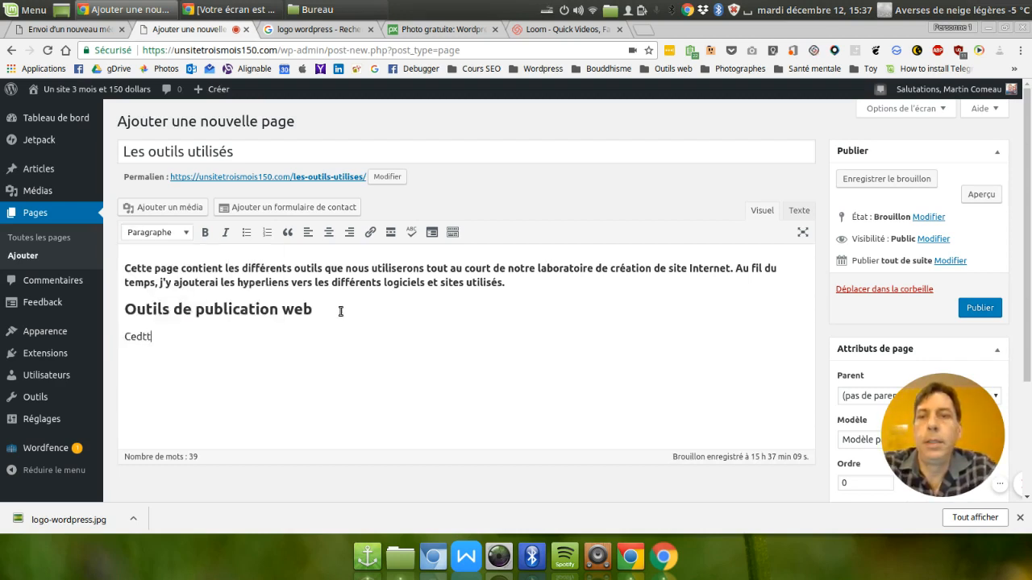
{"action": "key", "text": "BackSpace"}
{"action": "key", "text": "BackSpace"}
{"action": "type", "text": "tte se"}
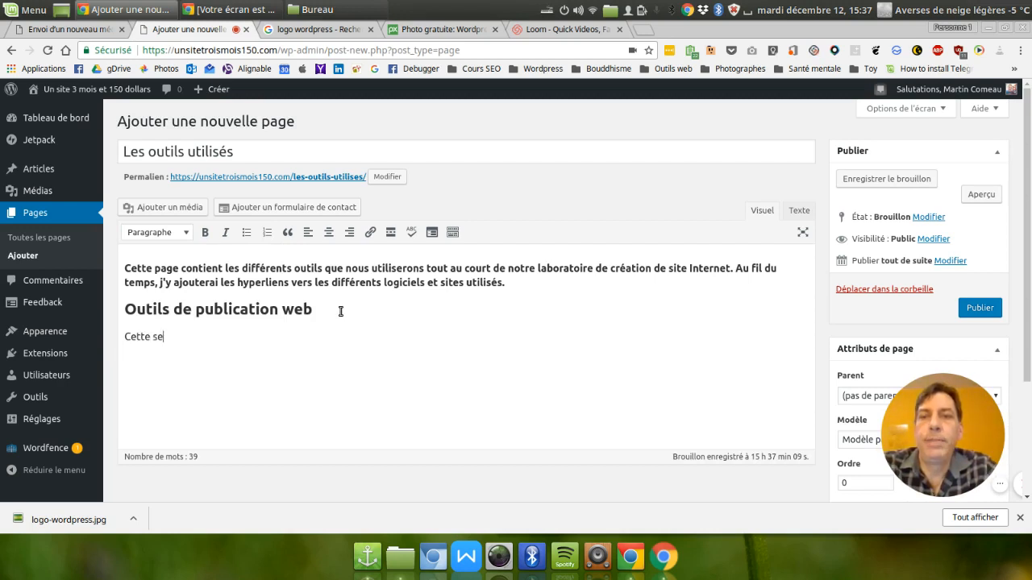
{"action": "type", "text": "ction"}
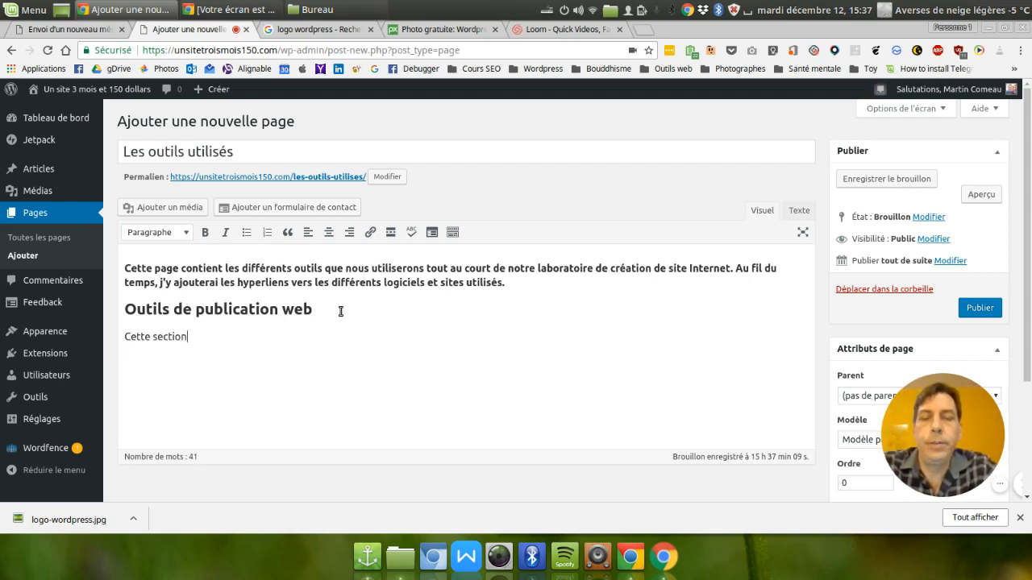
{"action": "type", "text": " contient"}
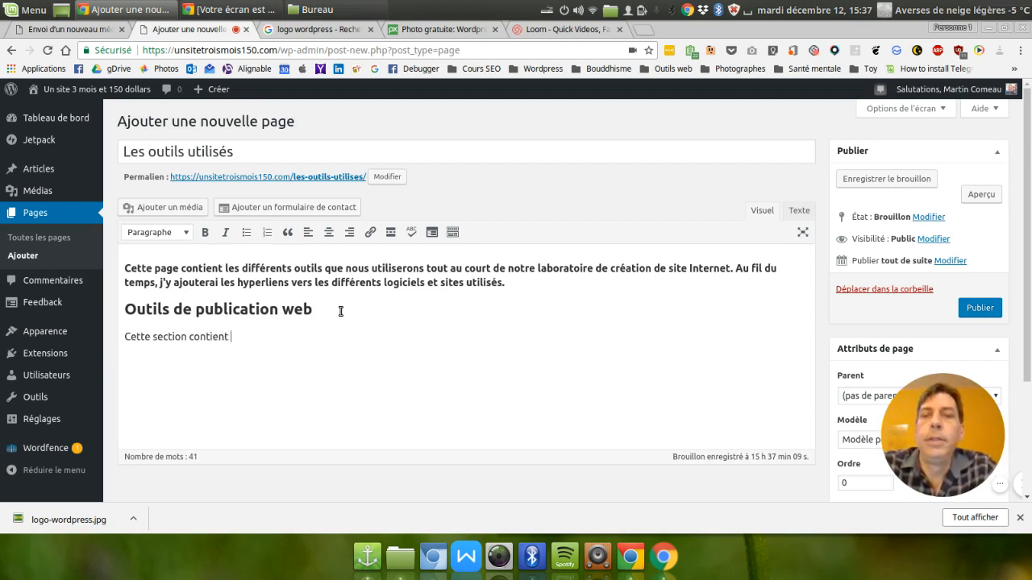
{"action": "type", "text": " les outils relatifs"}
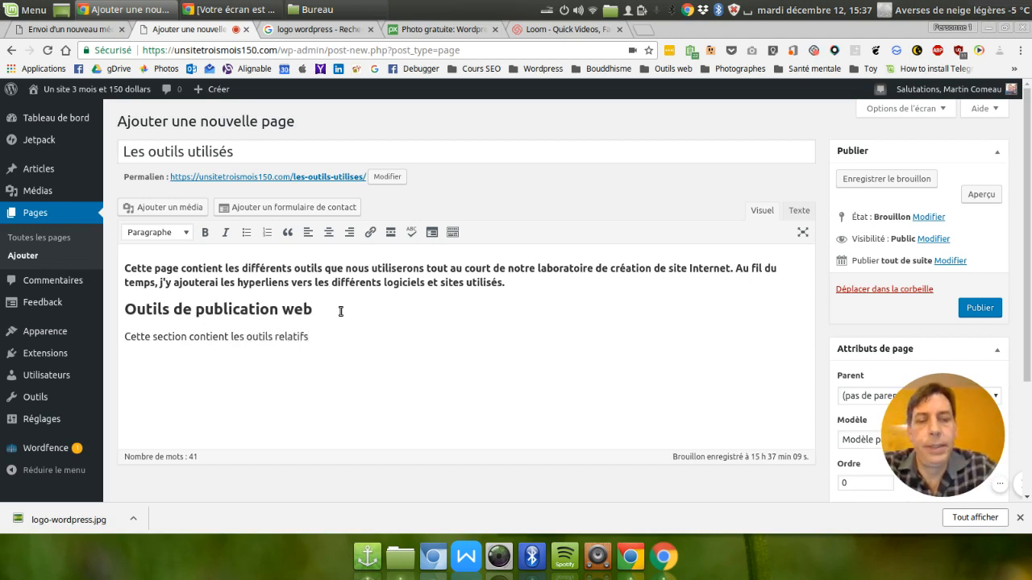
{"action": "type", "text": " à la "}
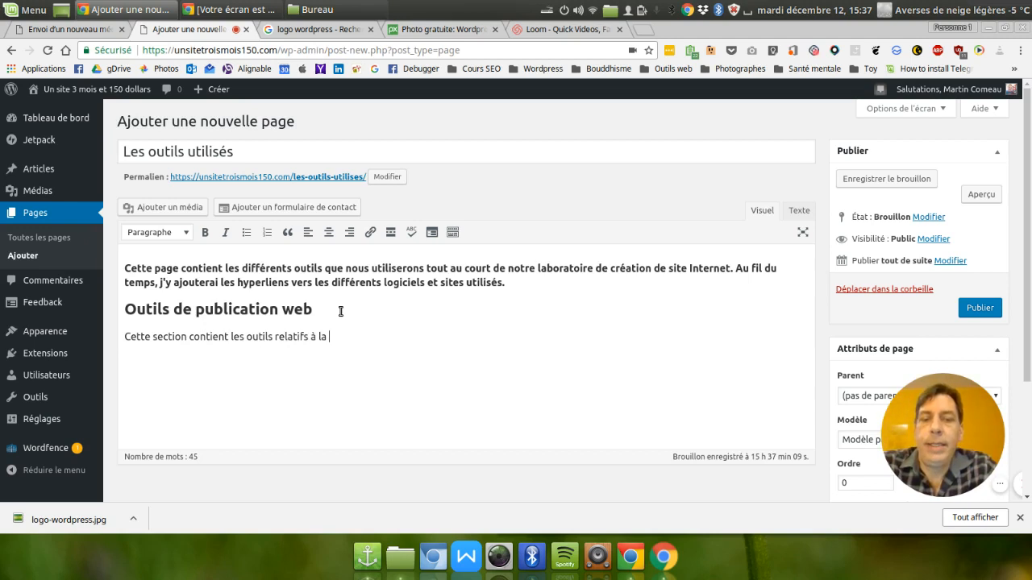
{"action": "type", "text": "gestion du site "}
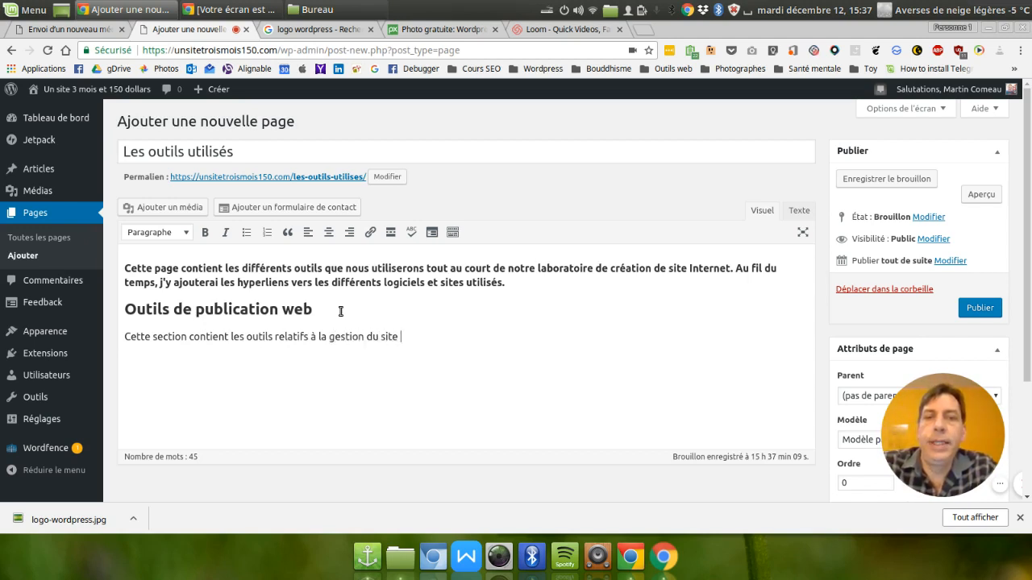
{"action": "type", "text": "Internet, allan"}
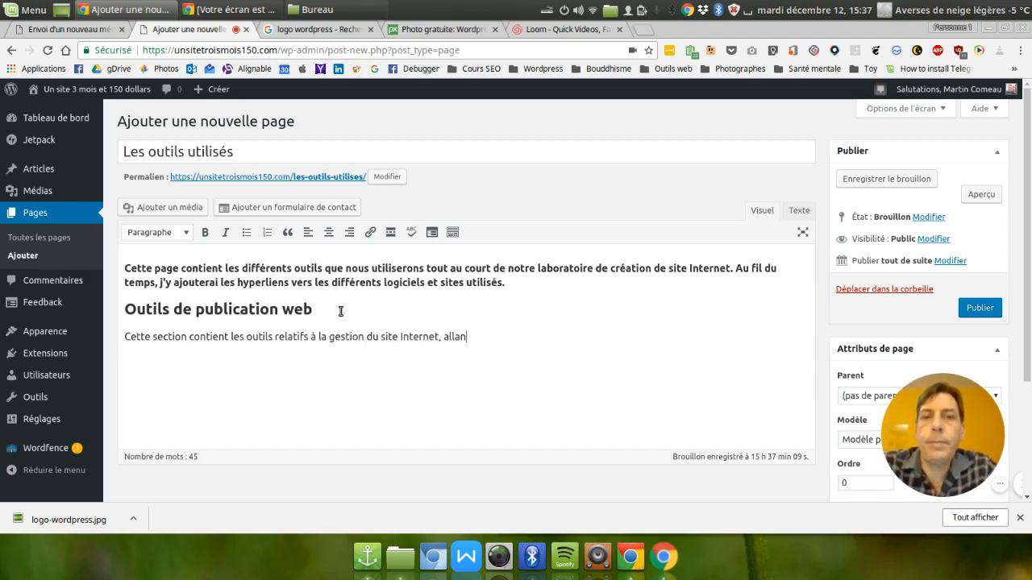
{"action": "type", "text": "t du C"}
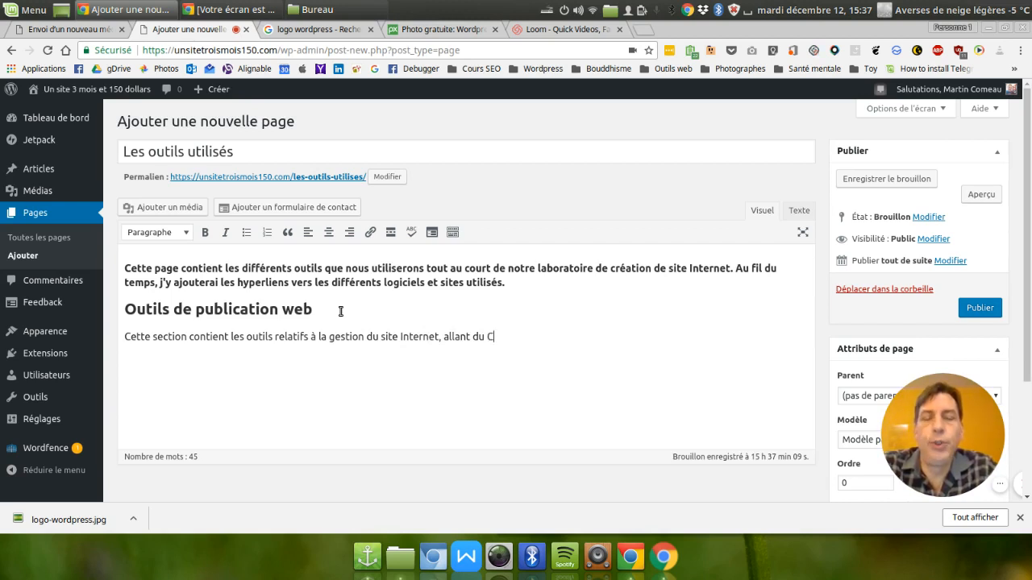
{"action": "type", "text": "MS (c"}
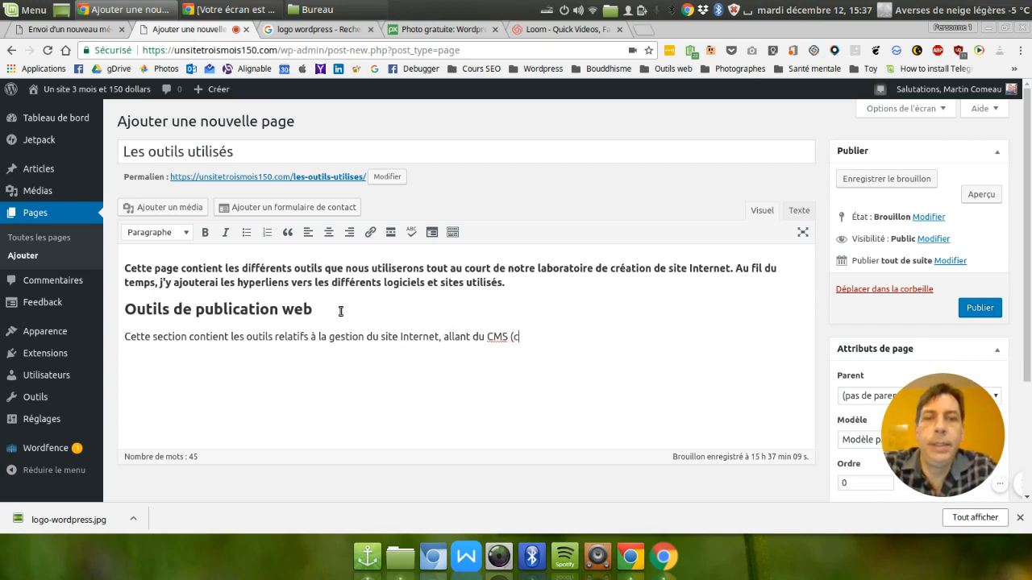
{"action": "type", "text": "ontent ma"}
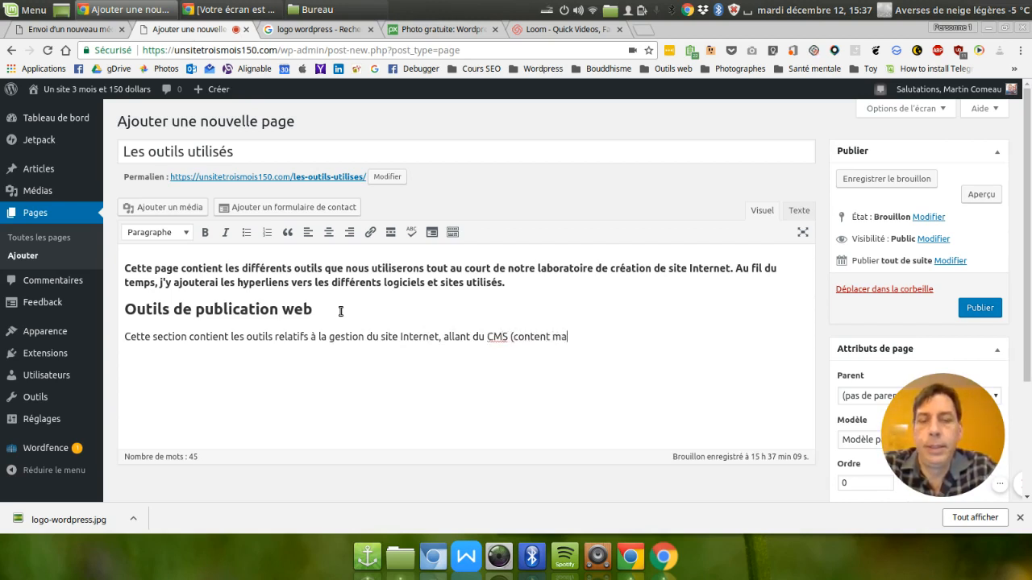
{"action": "type", "text": "nagement sys"}
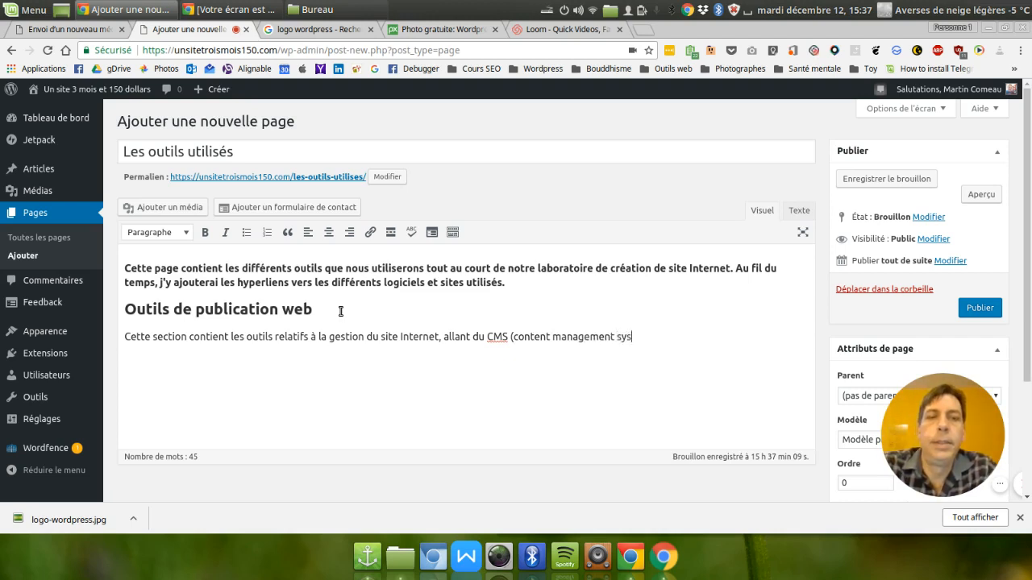
{"action": "type", "text": "tem)"}
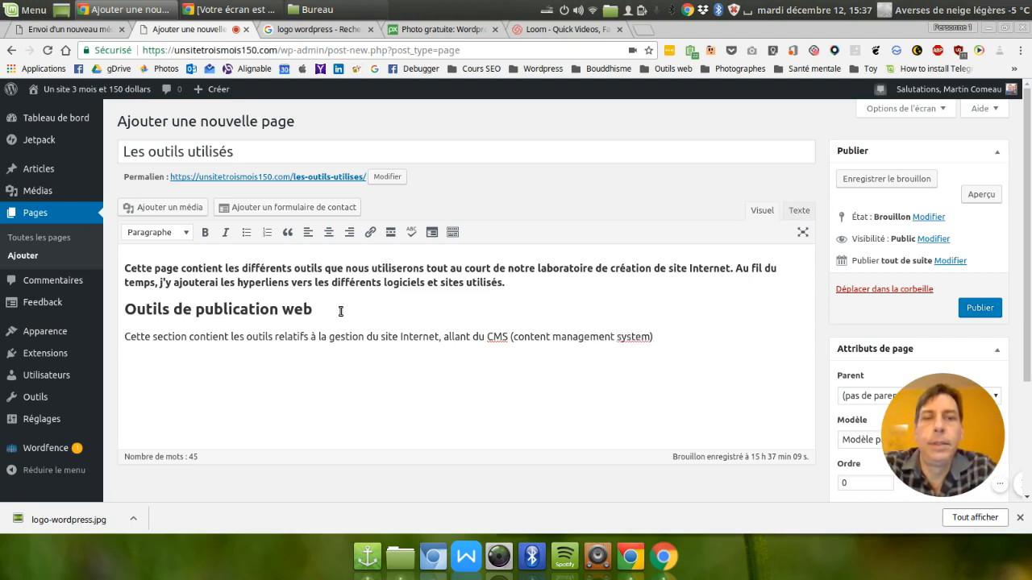
{"action": "type", "text": ", c'est à"}
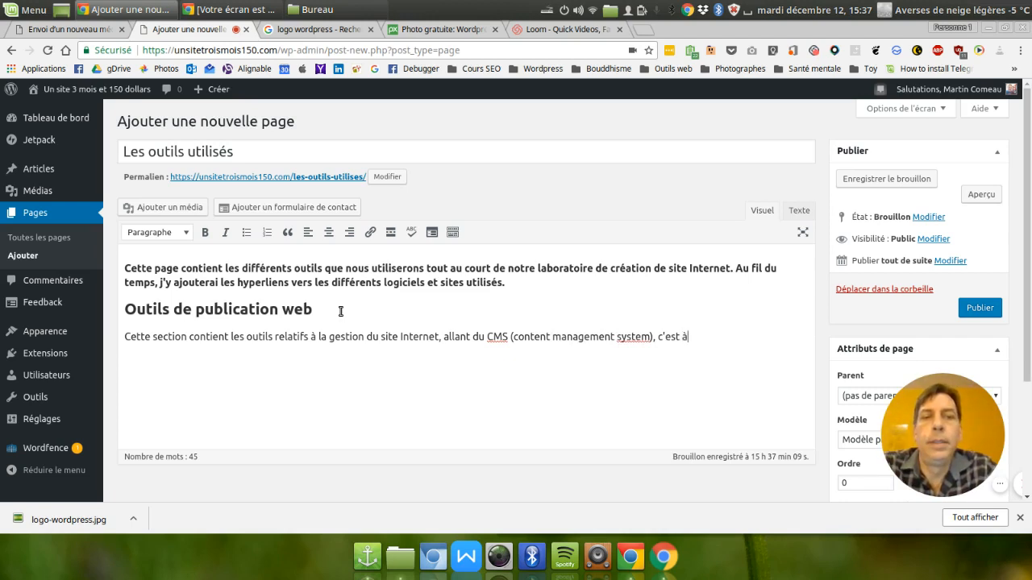
{"action": "type", "text": " dire"}
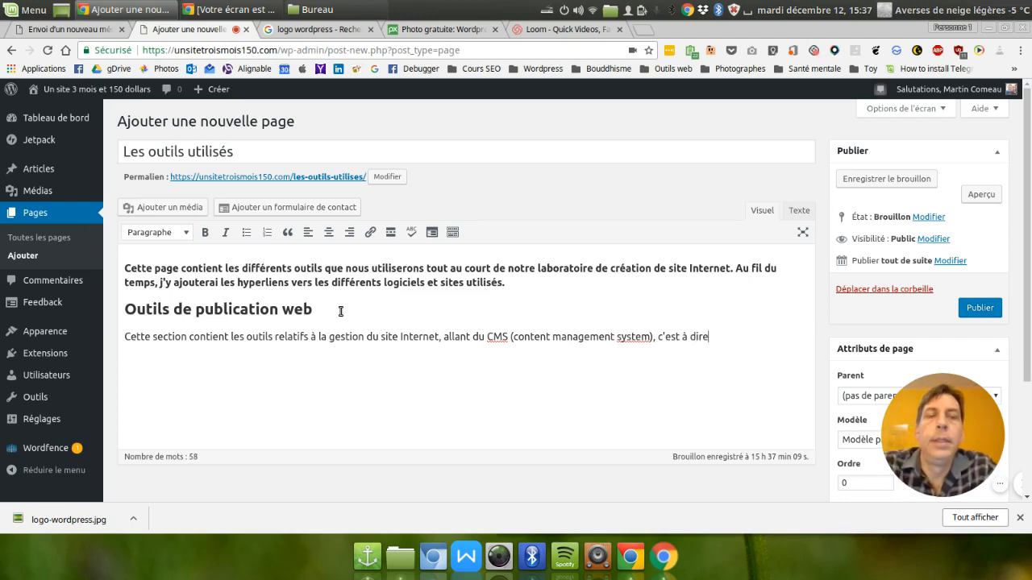
{"action": "type", "text": " l"}
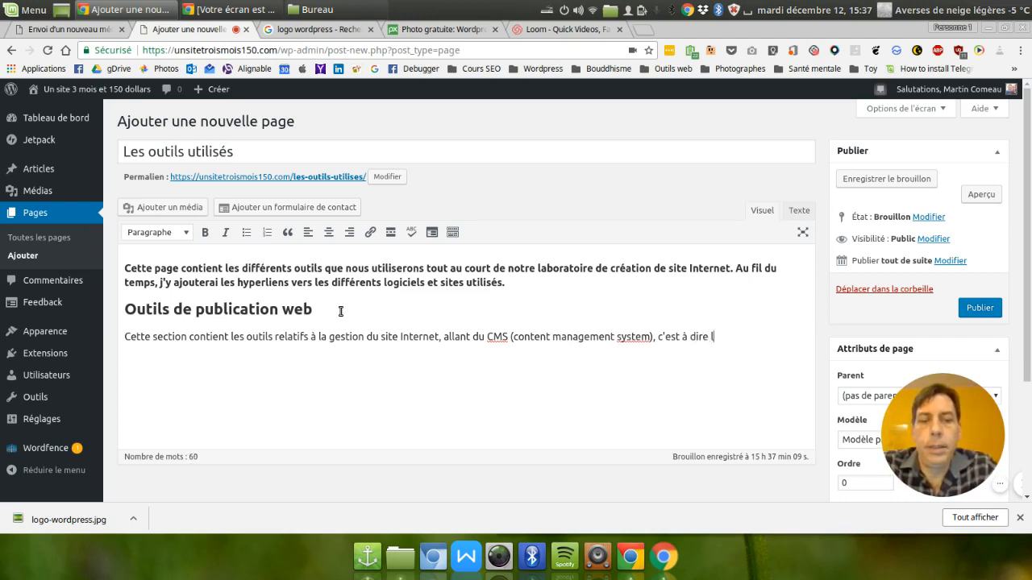
{"action": "type", "text": "e gestionnair"}
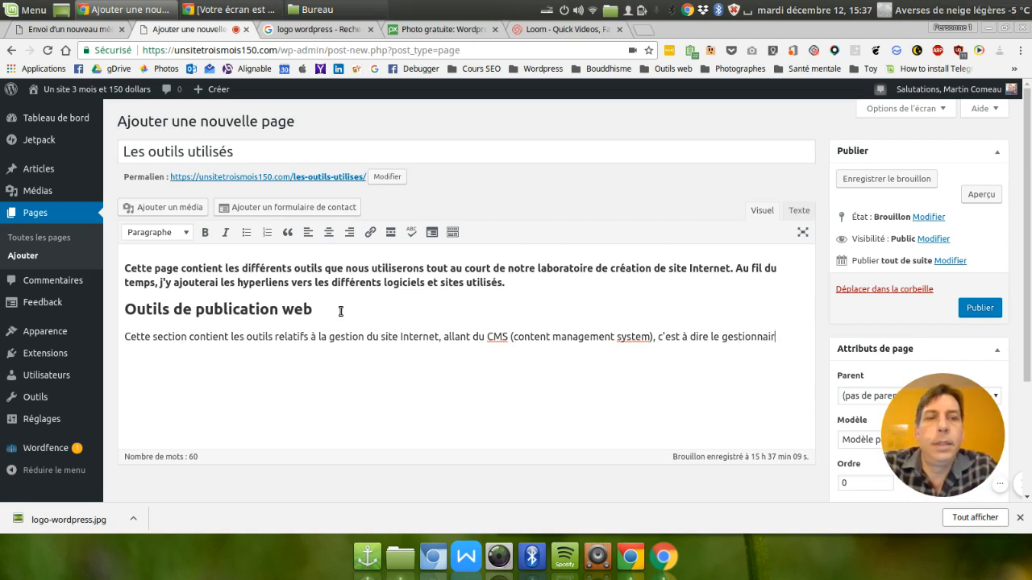
{"action": "type", "text": "e de contenu ju"}
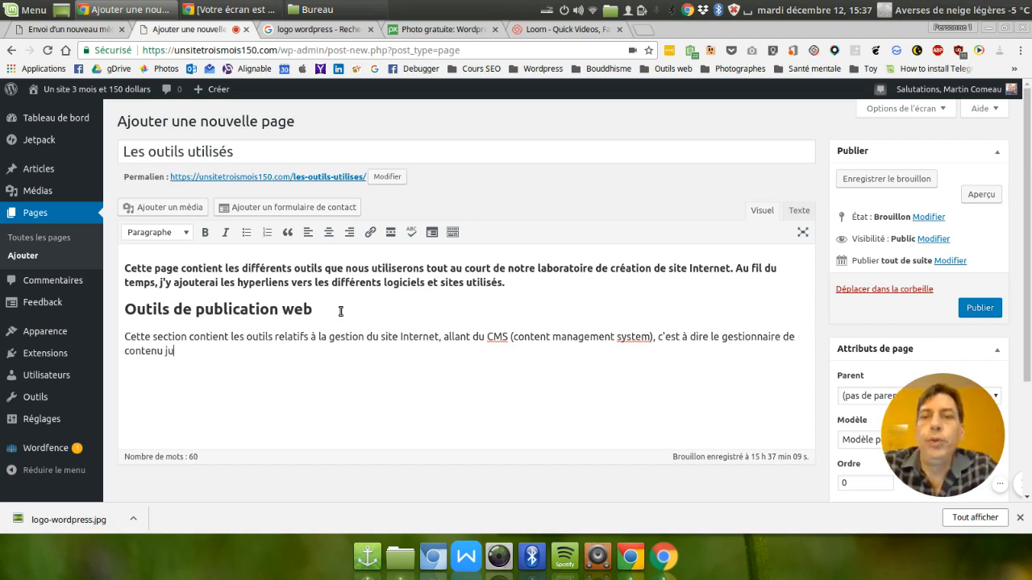
{"action": "type", "text": "squ'à des "}
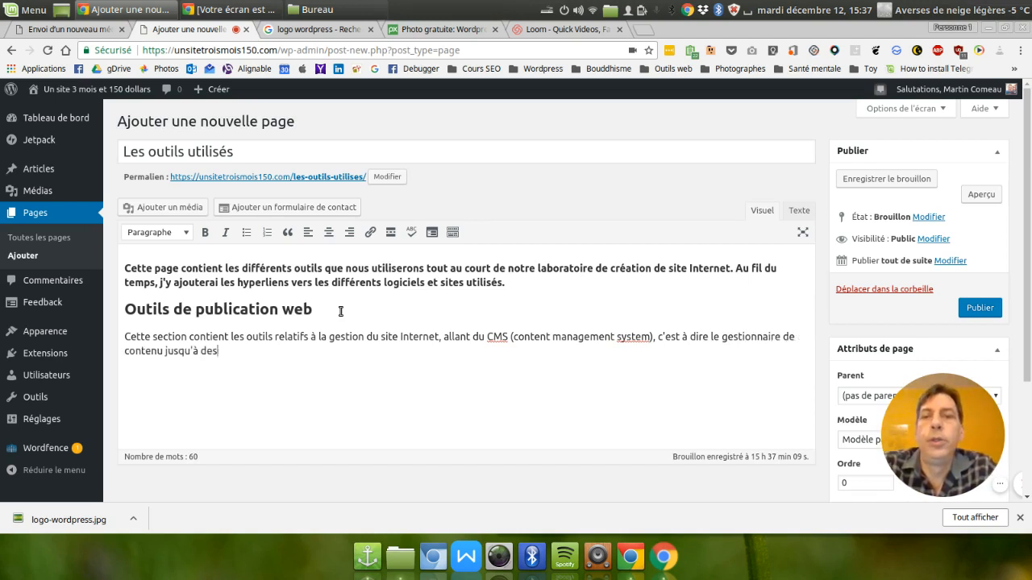
{"action": "type", "text": "applicatio"}
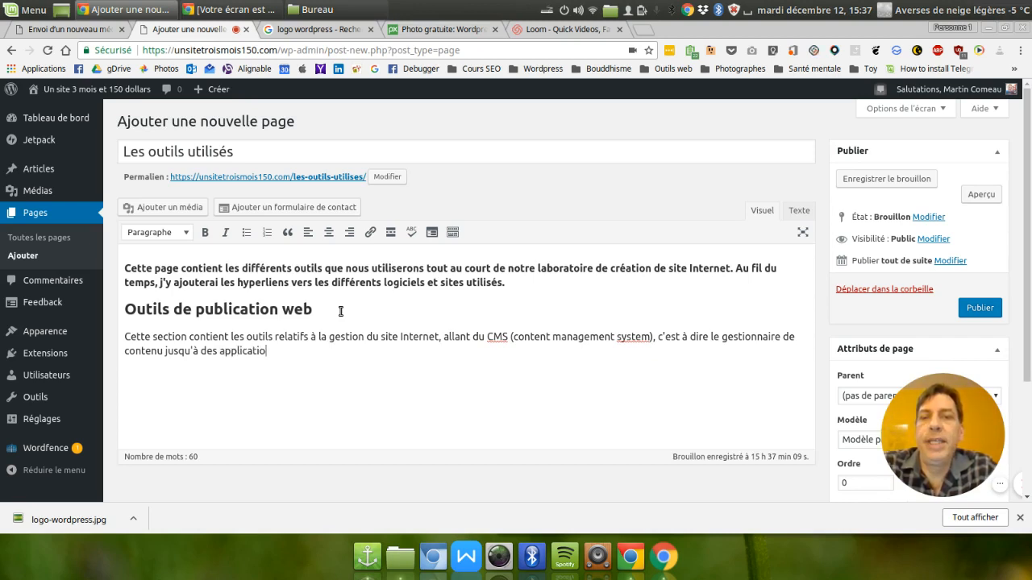
{"action": "type", "text": "ns et des "}
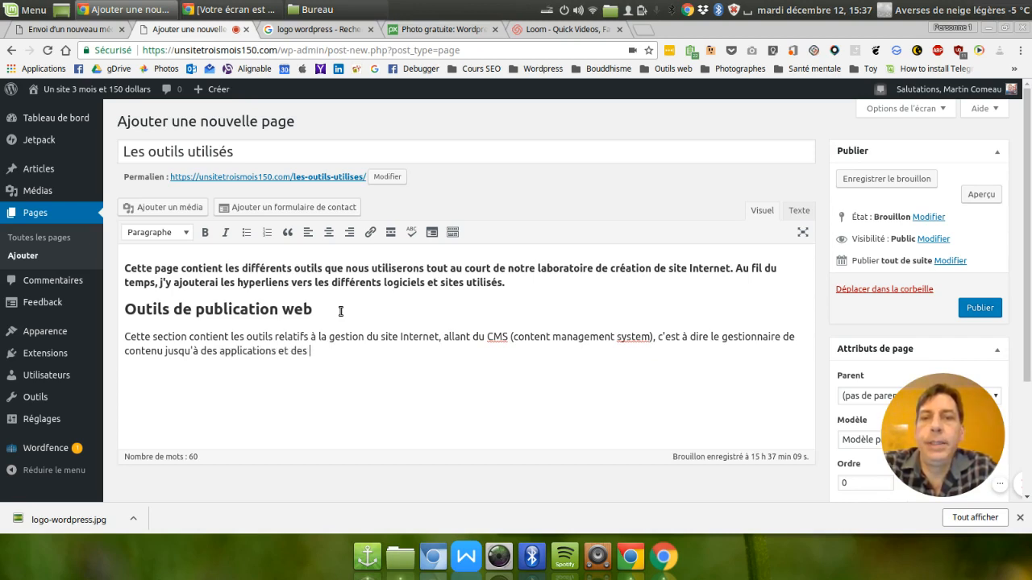
{"action": "type", "text": "outils en l"}
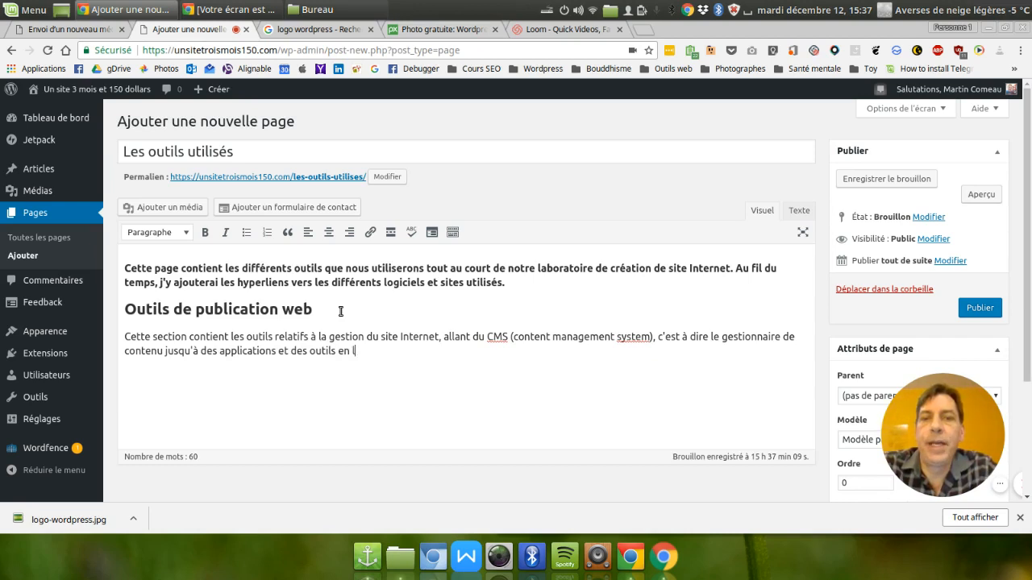
{"action": "type", "text": "igne pour"}
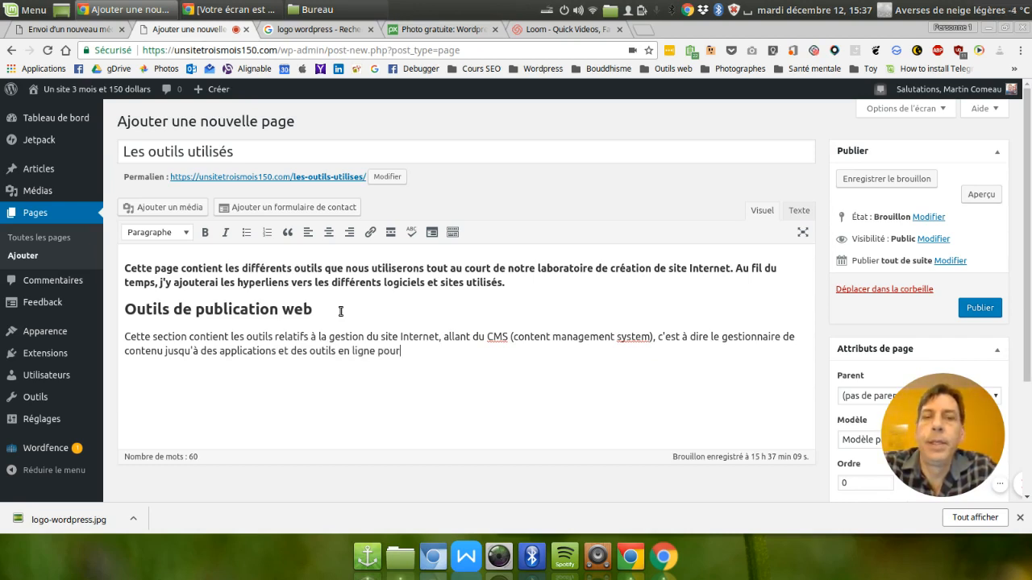
{"action": "type", "text": " l'aide "}
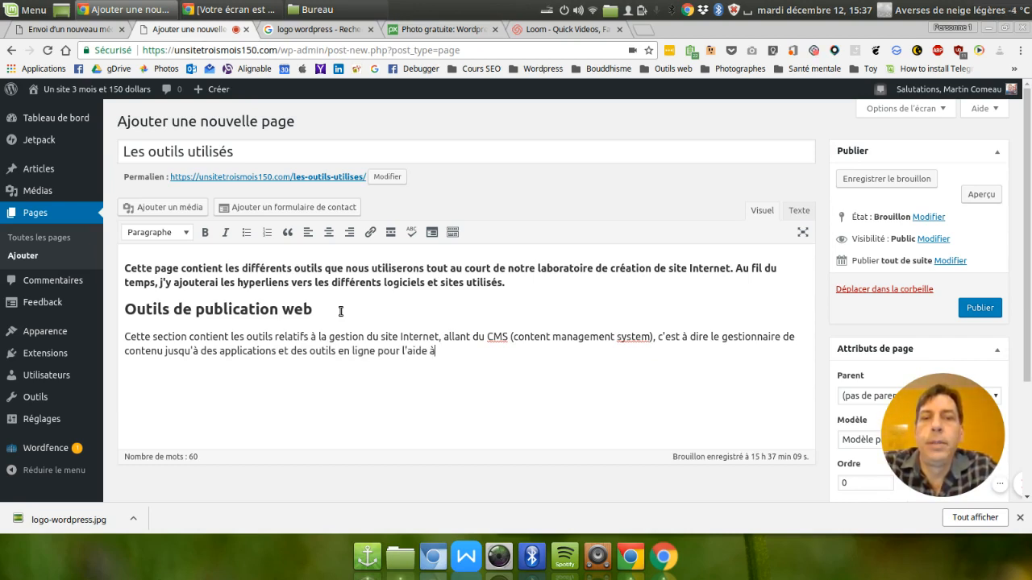
{"action": "type", "text": "à la m"}
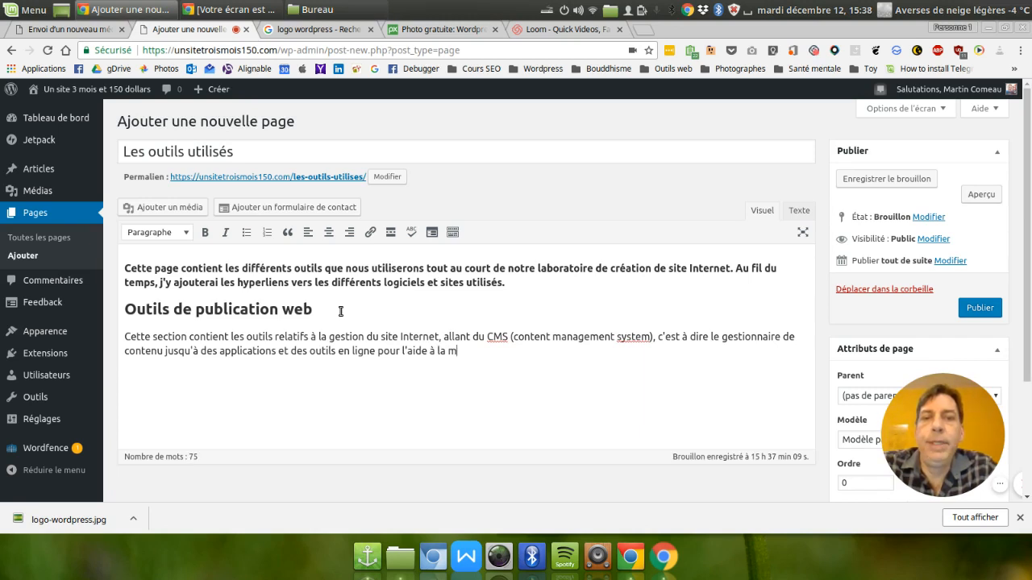
{"action": "type", "text": "ise en forme de contenus."}
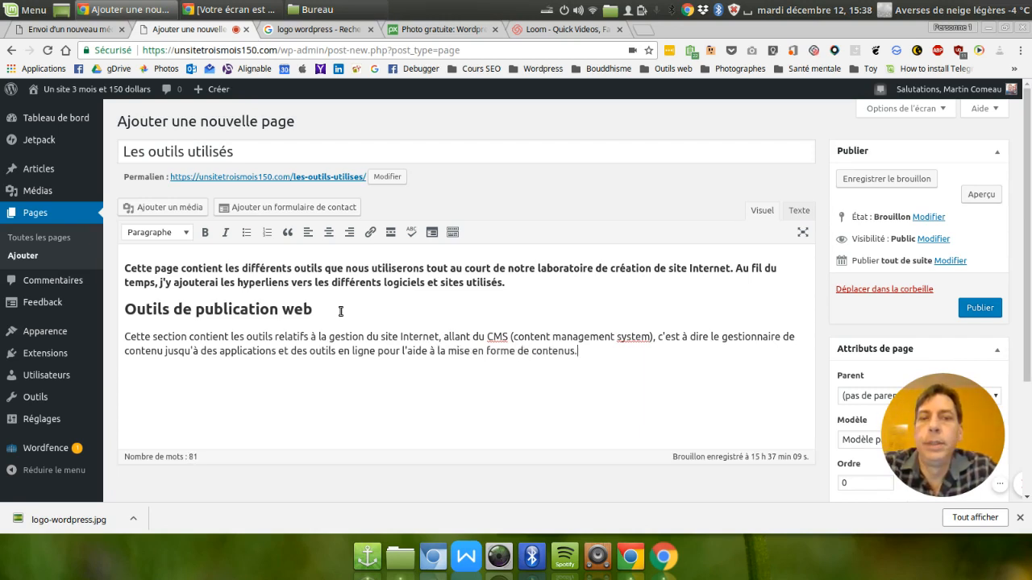
Add the subheading "Le CMS utilisé" in the Titre 3 format below the paragraph, followed by a new line.
{"action": "key", "text": "Return"}
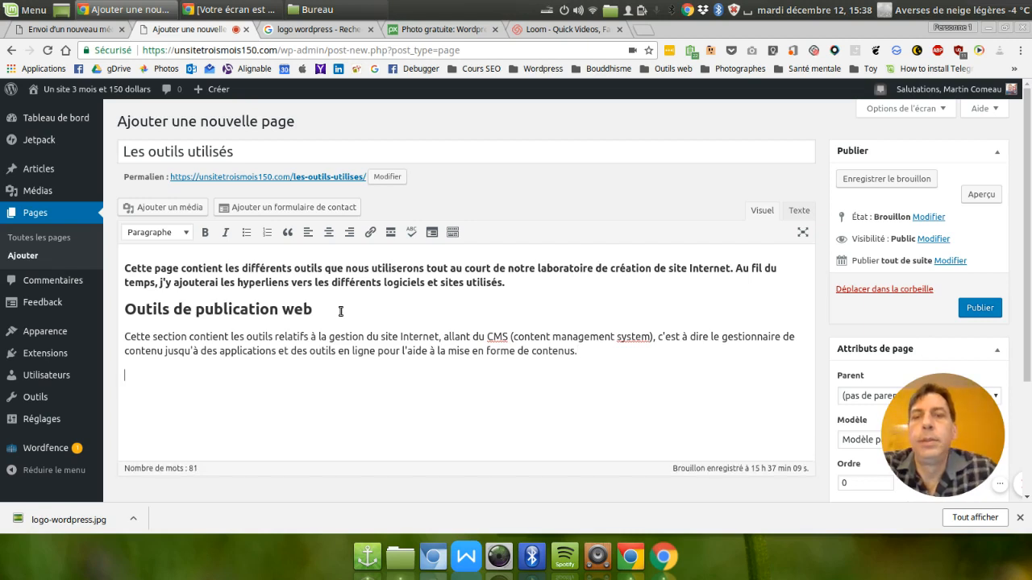
{"action": "left_click", "coordinate": [165, 232]}
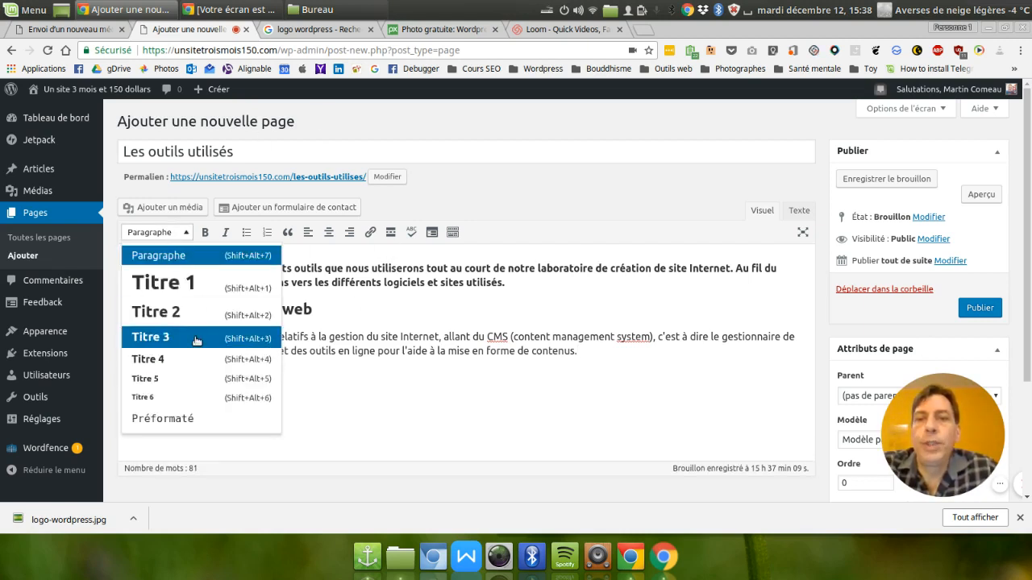
{"action": "left_click", "coordinate": [198, 338]}
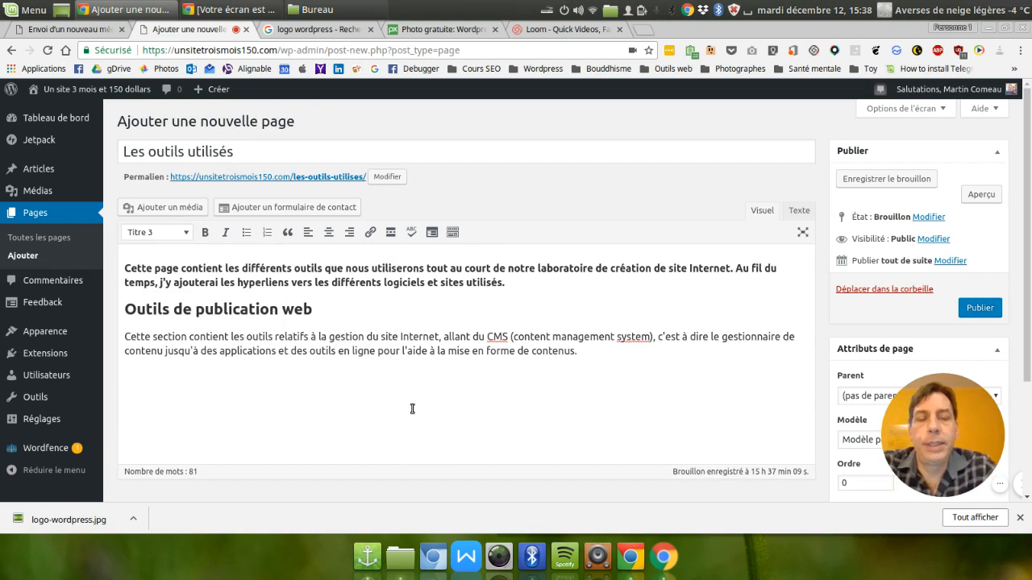
{"action": "type", "text": "Le CMS"}
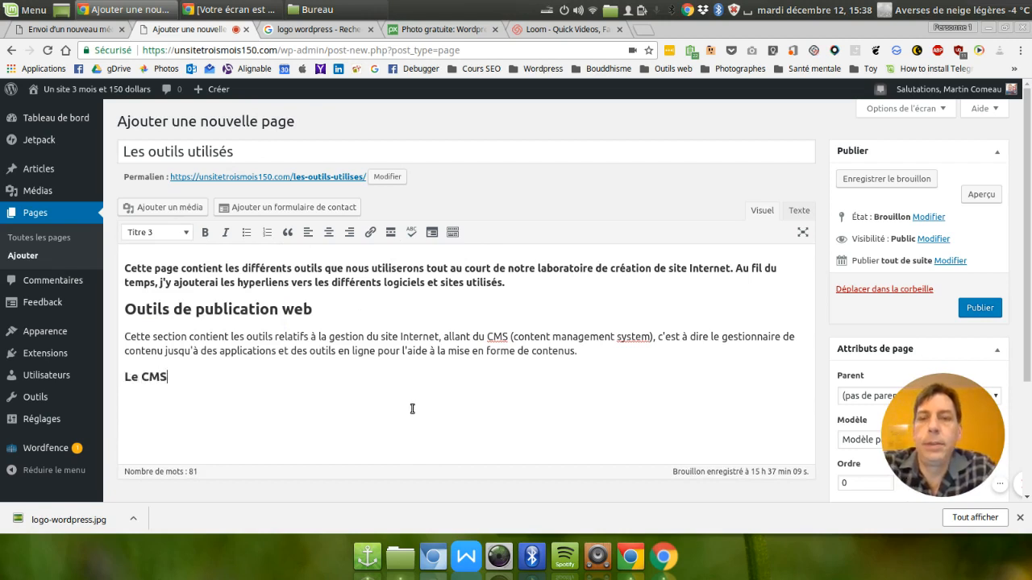
{"action": "type", "text": " utilisé"}
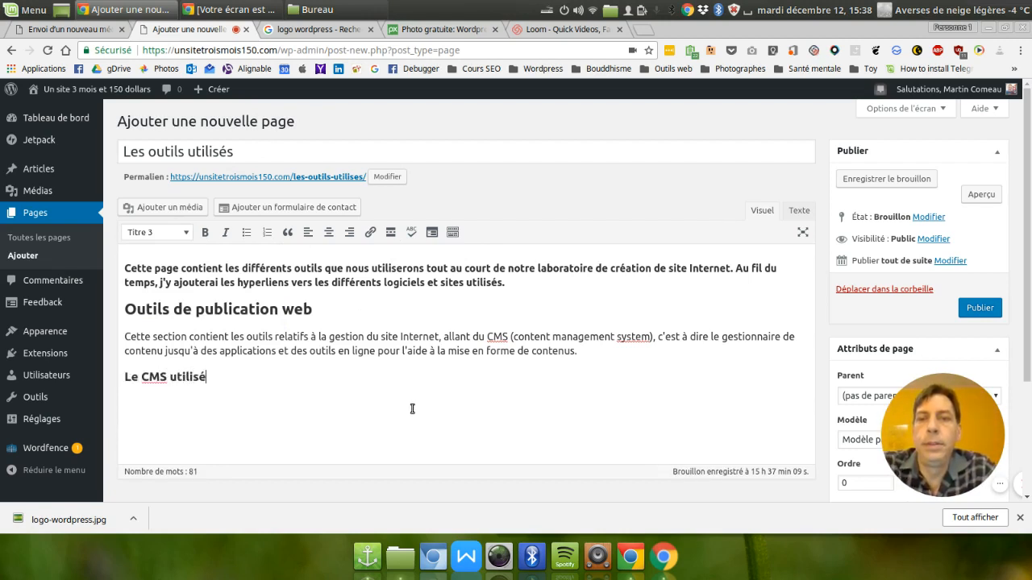
{"action": "key", "text": "Return"}
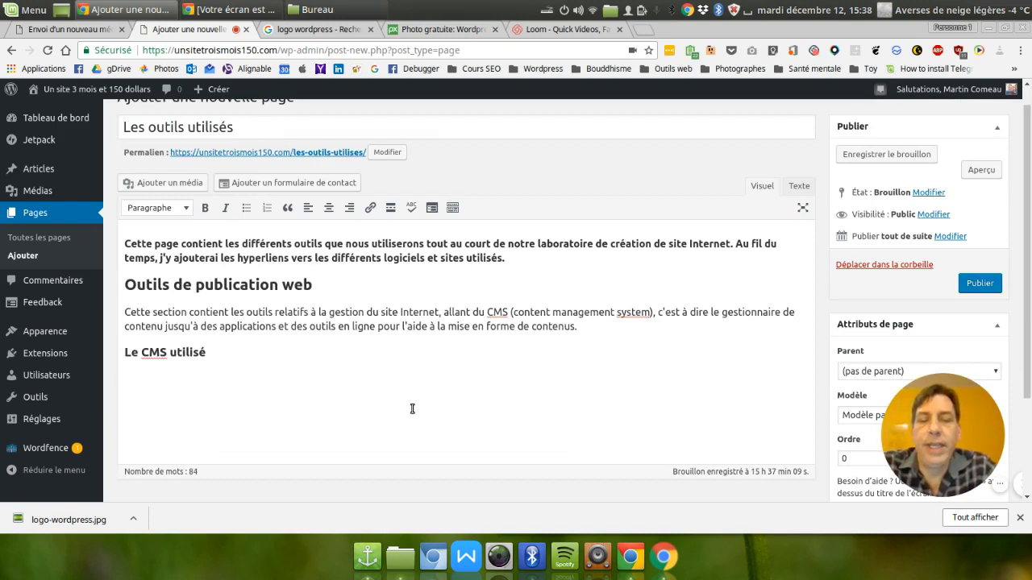
Start the paragraph under "Le CMS utilisé" with "Nous allons utilisé pour la réalisation de notre site Internet le CMS WordPress,".
{"action": "type", "text": "Nous allo"}
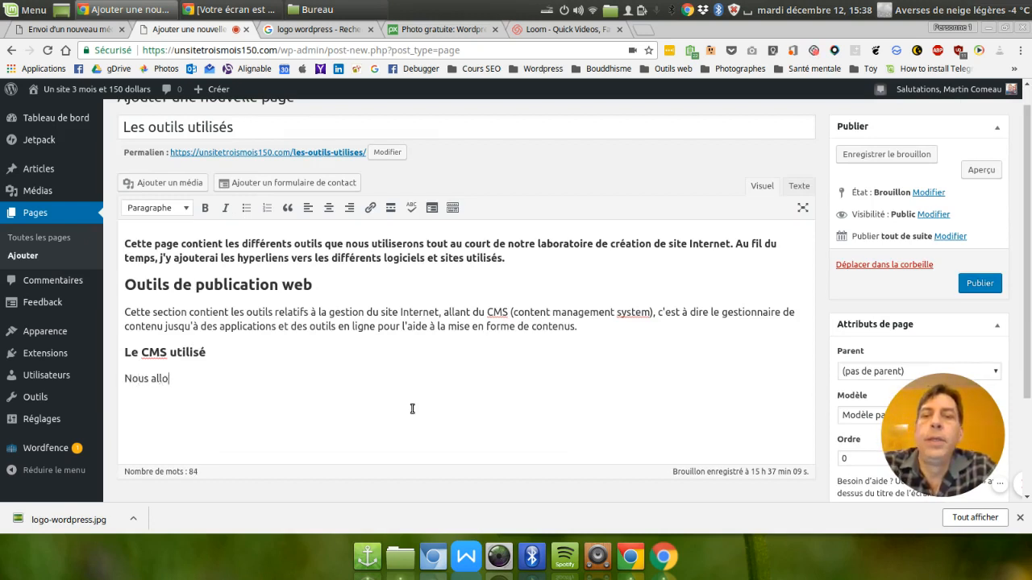
{"action": "type", "text": "ns utilisé pou"}
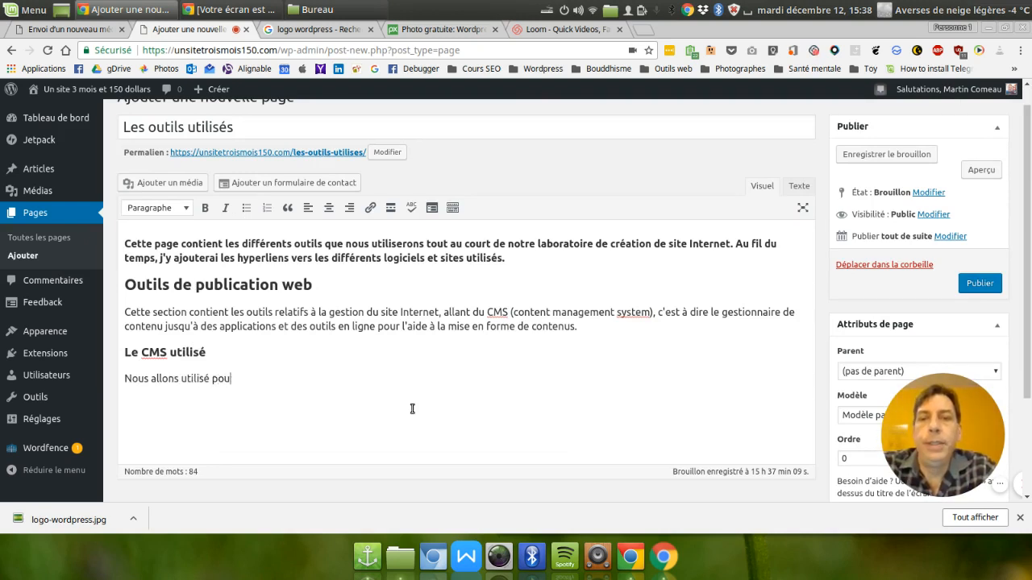
{"action": "type", "text": "r la réalisation de "}
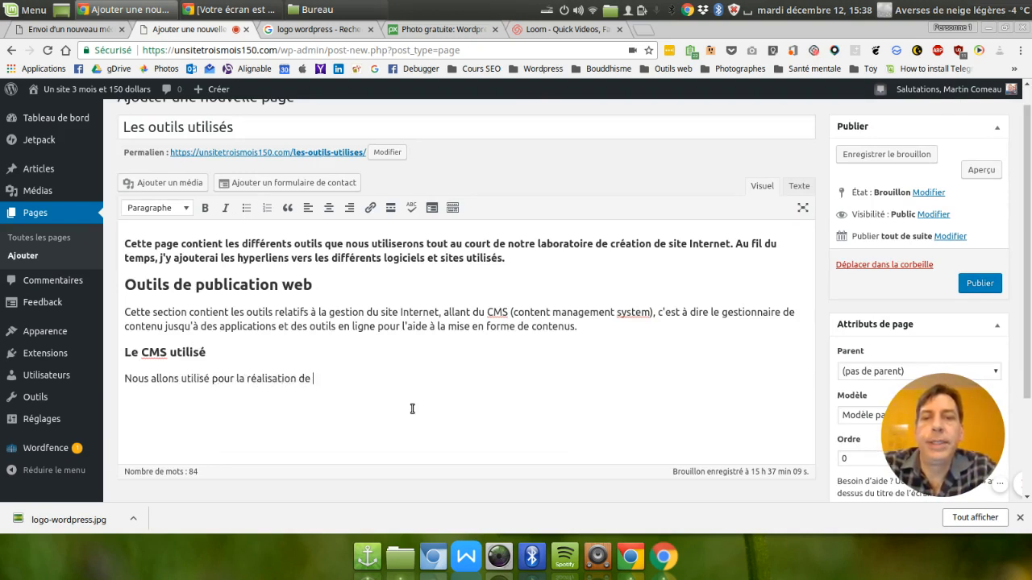
{"action": "type", "text": "notre site Interne"}
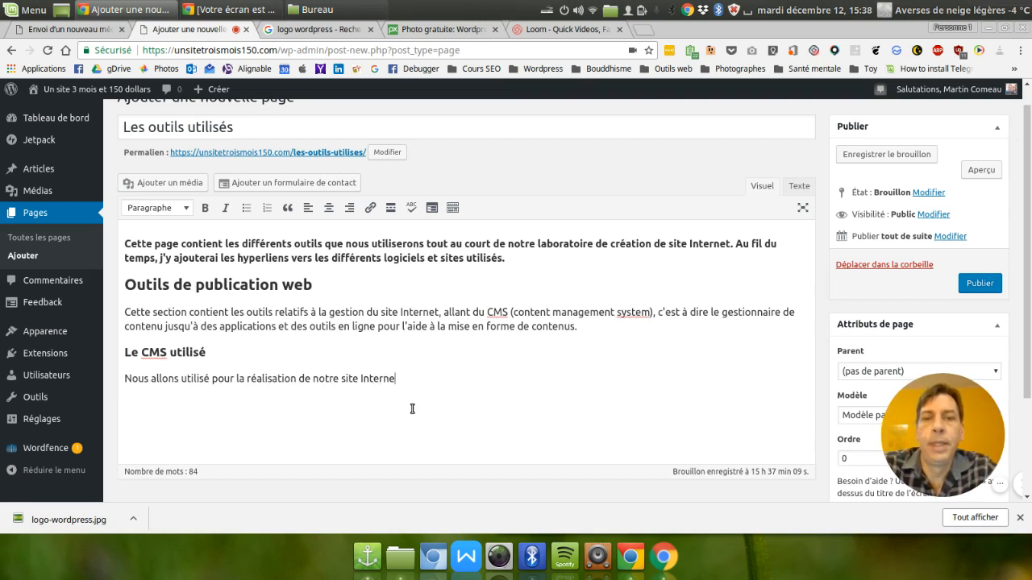
{"action": "type", "text": "t le CMS "}
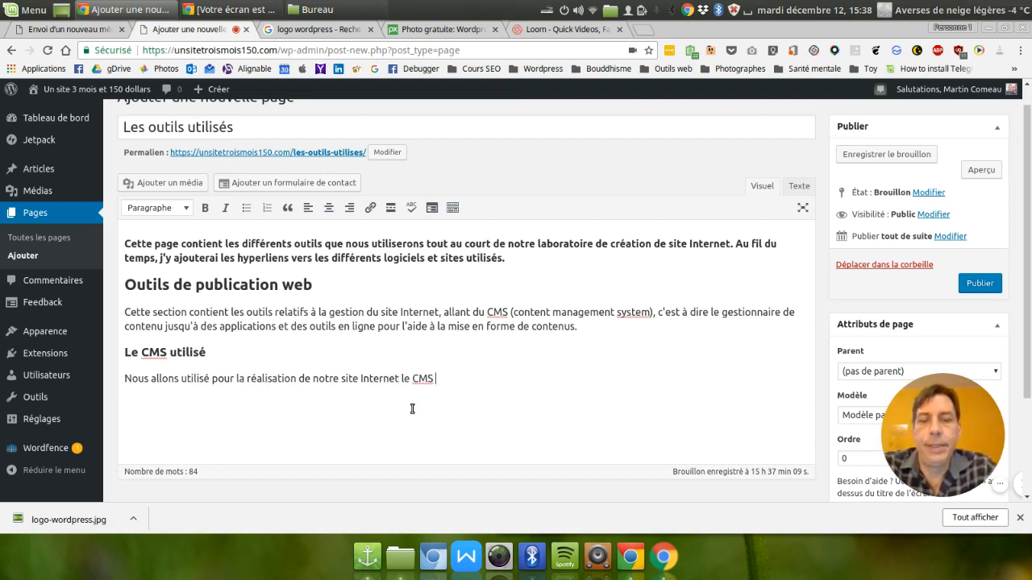
{"action": "type", "text": "WordPress."}
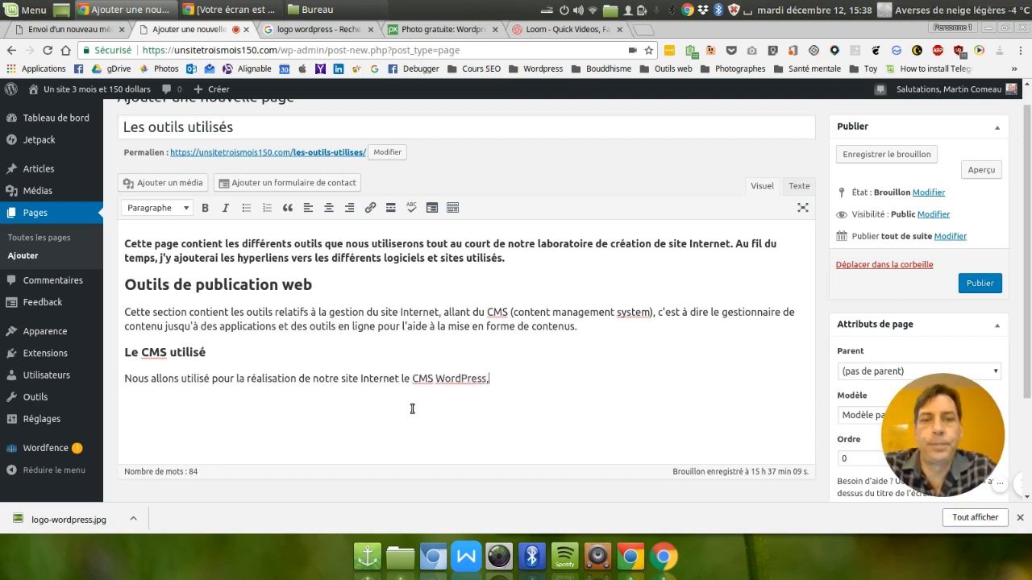
{"action": "type", "text": " un outil"}
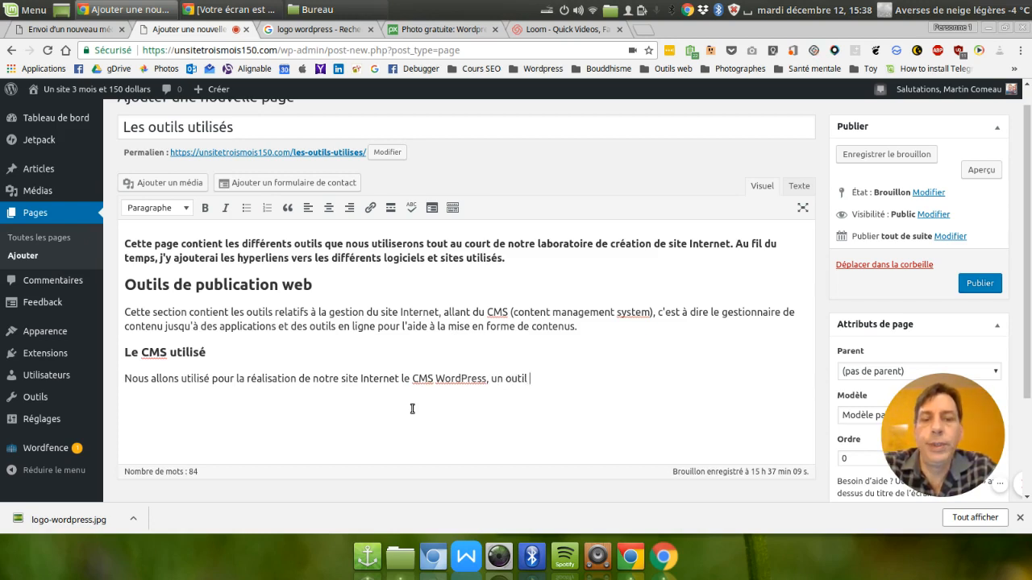
{"action": "type", "text": " open source"}
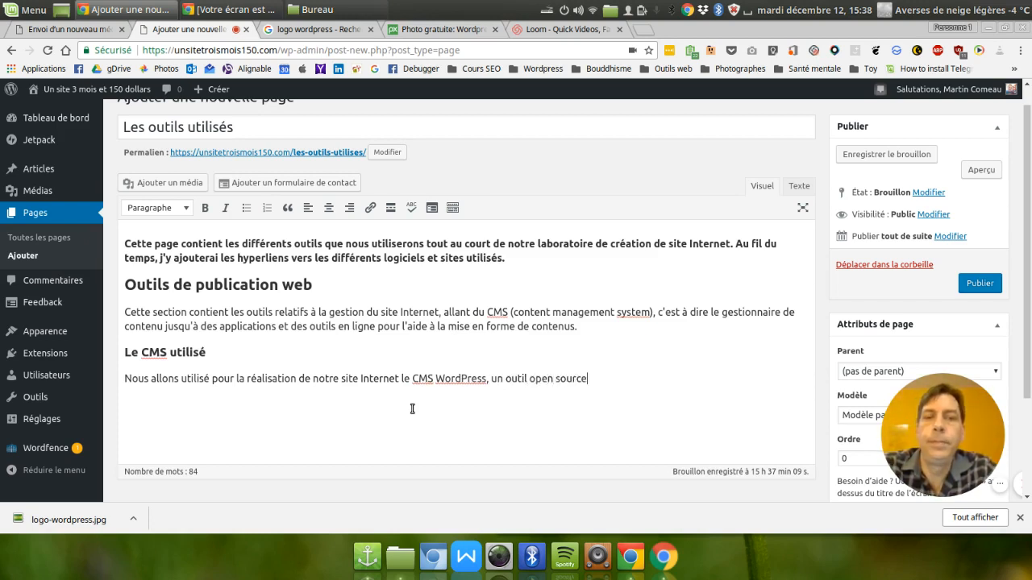
{"action": "type", "text": " gra"}
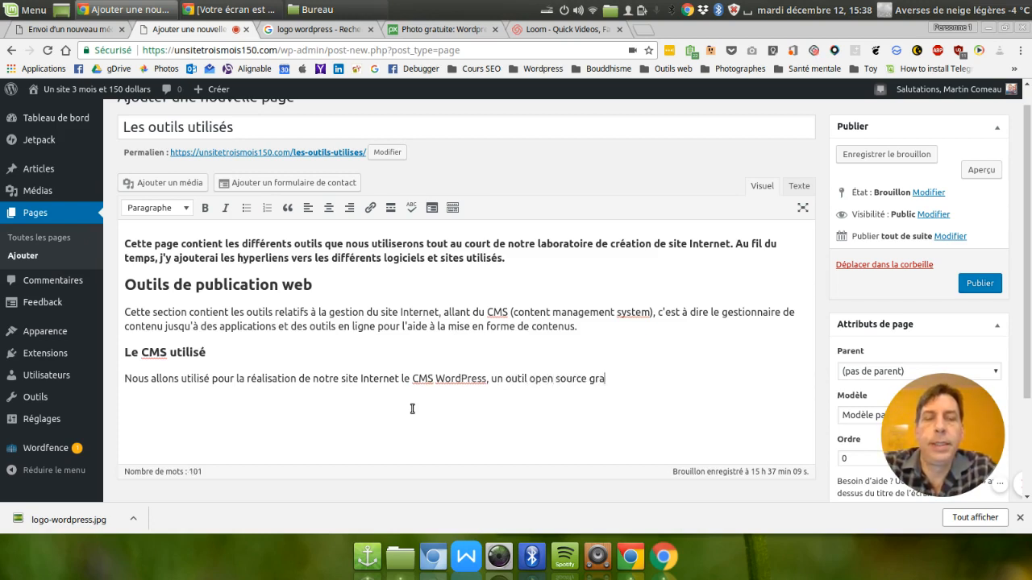
{"action": "type", "text": "tuit, "}
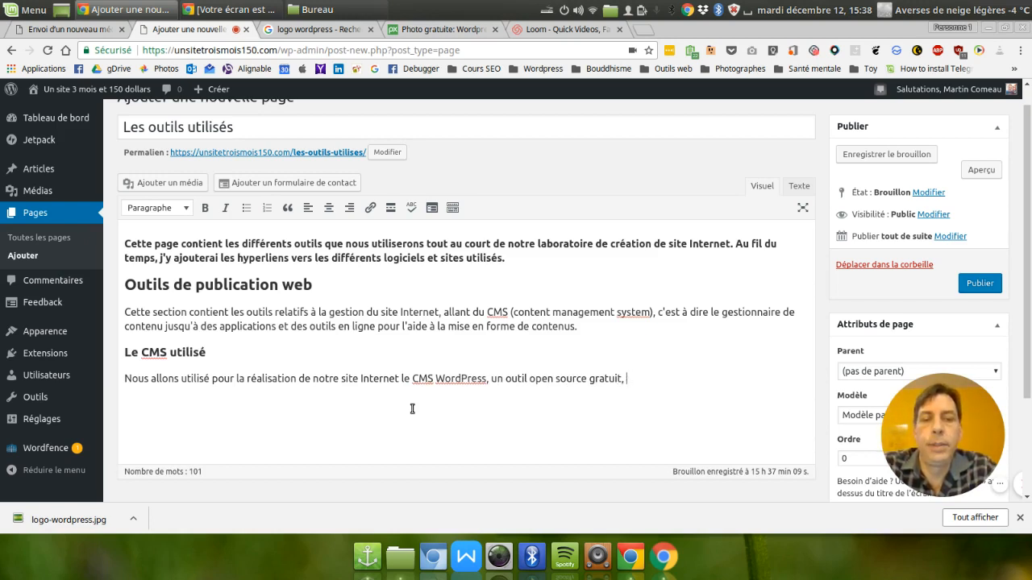
{"action": "type", "text": "qui s"}
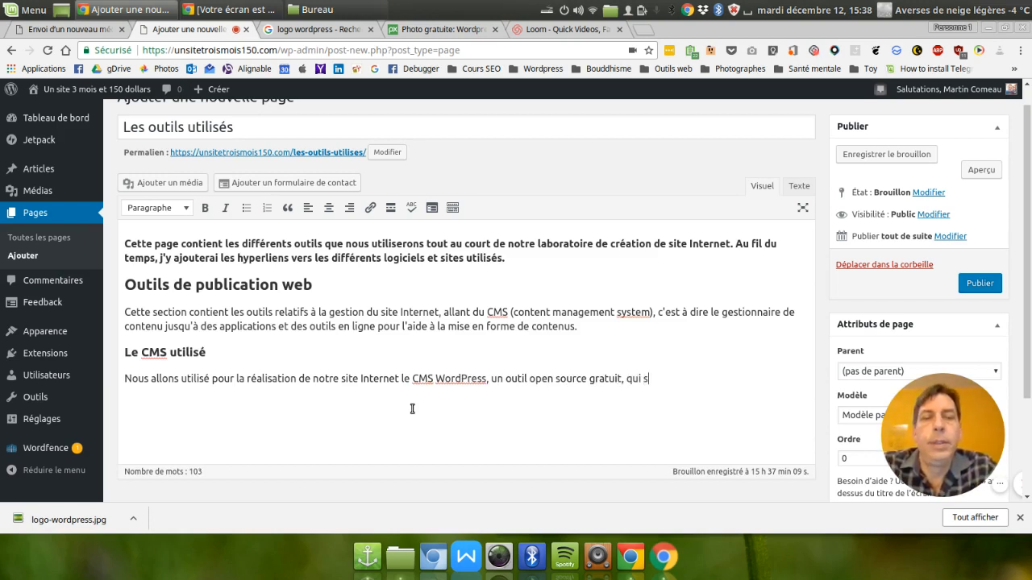
{"action": "key", "text": "BackSpace"}
{"action": "type", "text": "fait tourne"}
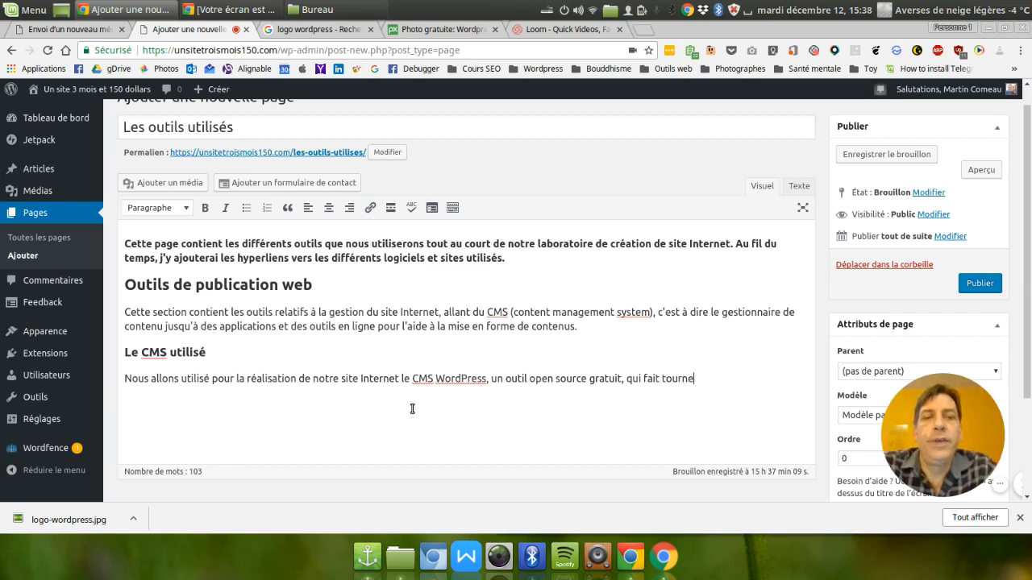
{"action": "type", "text": "r près du "}
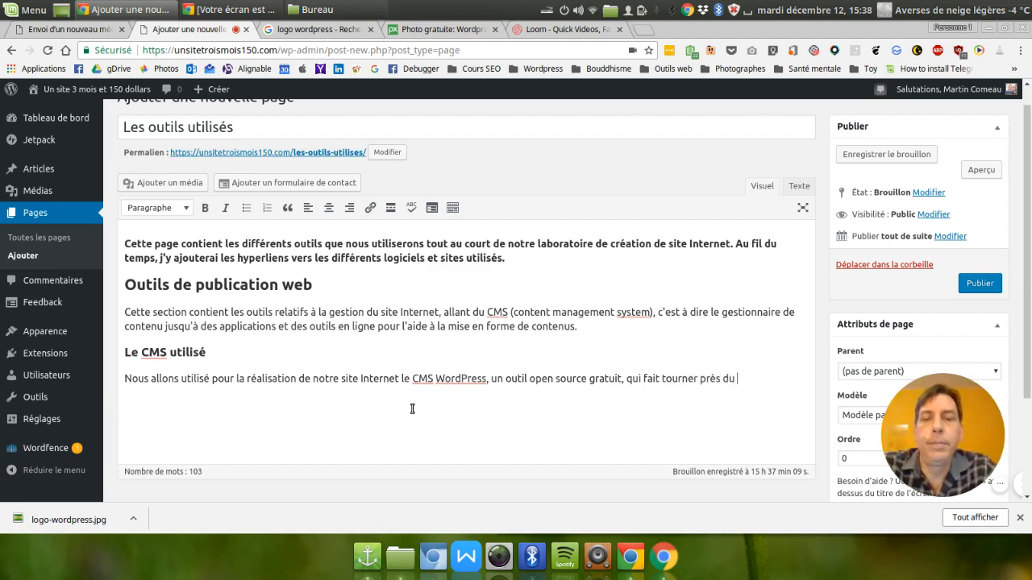
{"action": "type", "text": "tier de"}
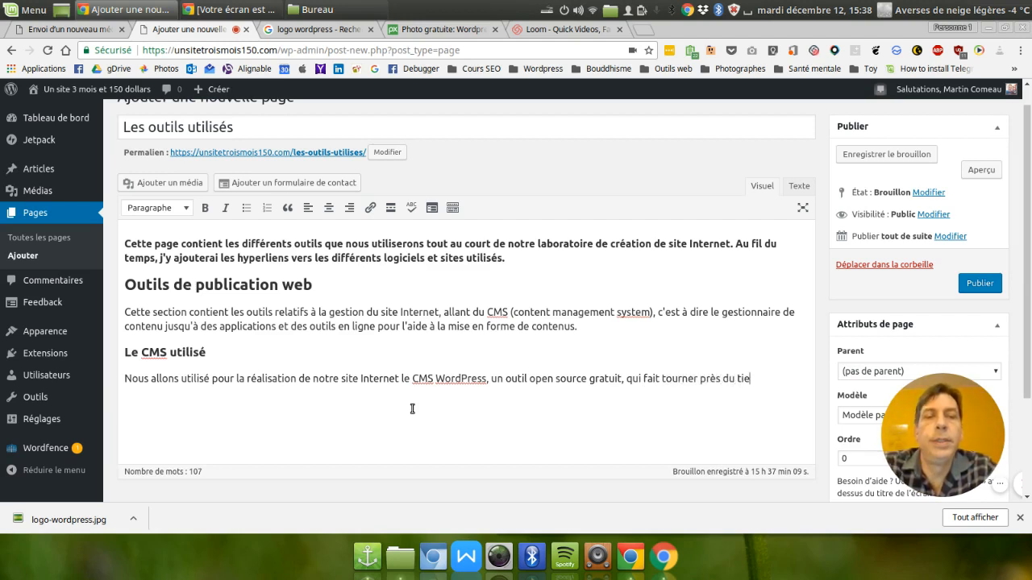
Continue the sentence with "qui fait tourner près du tiers de l'ensemble".
{"action": "key", "text": "BackSpace"}
{"action": "key", "text": "BackSpace"}
{"action": "key", "text": "BackSpace"}
{"action": "key", "text": "BackSpace"}
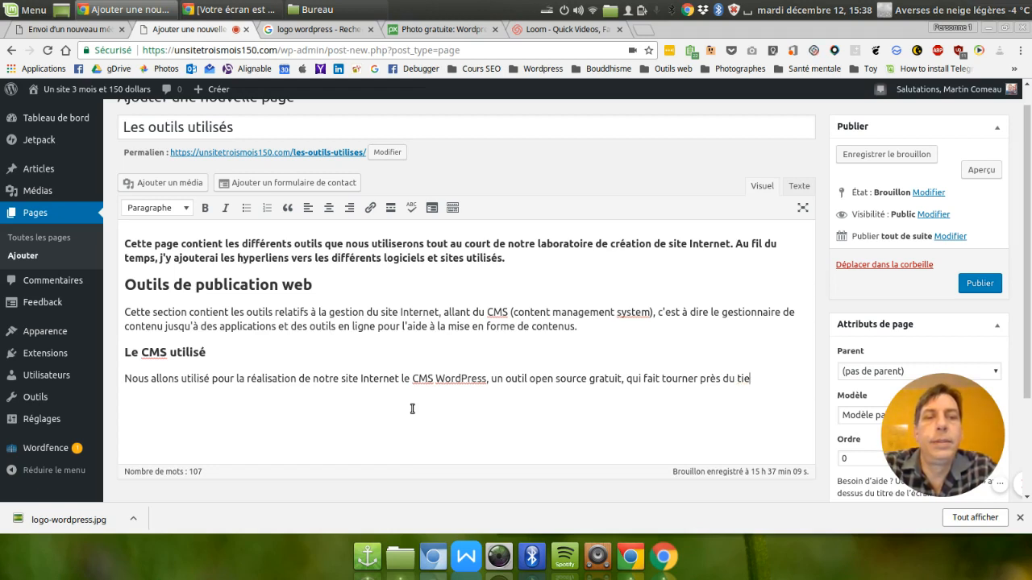
{"action": "type", "text": "rs de l'ensem"}
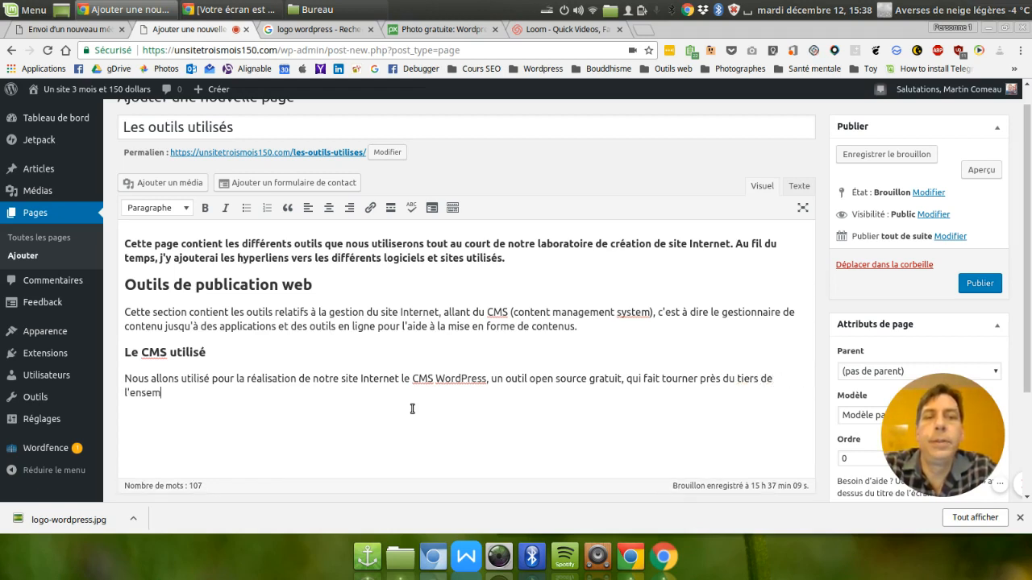
{"action": "type", "text": "ble des sites "}
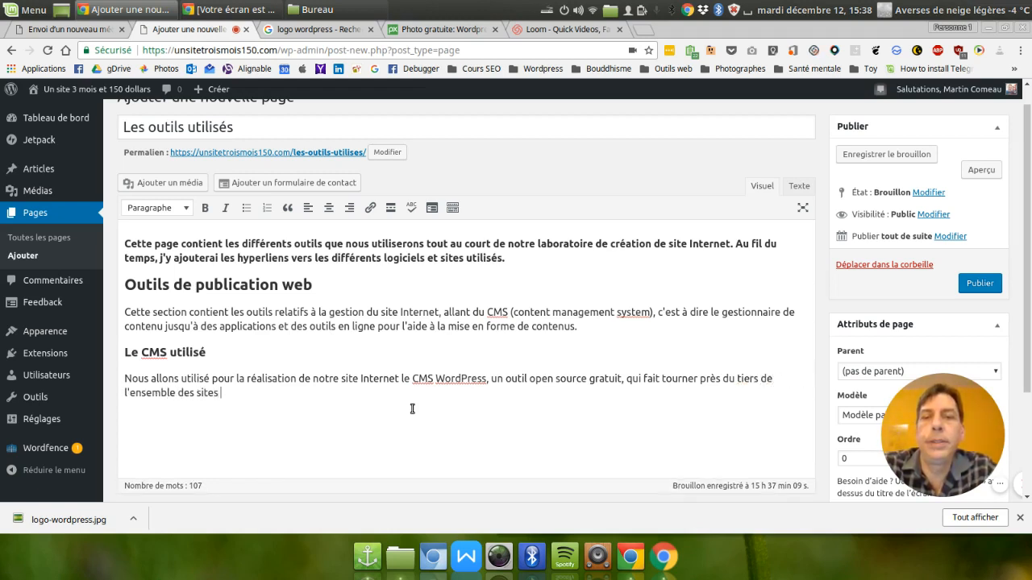
{"action": "type", "text": "que l'on retrouv"}
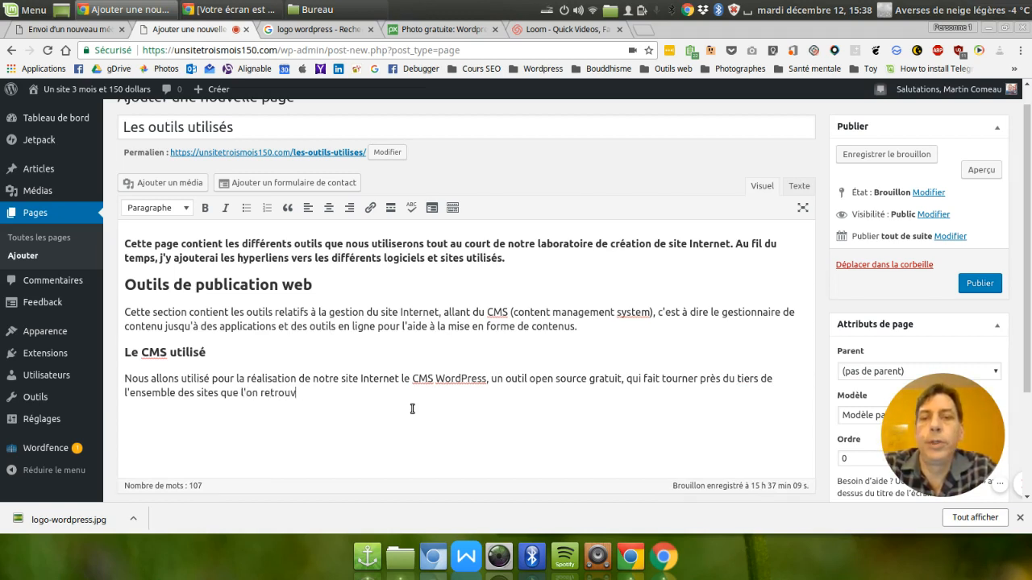
{"action": "type", "text": "e actuelleme"}
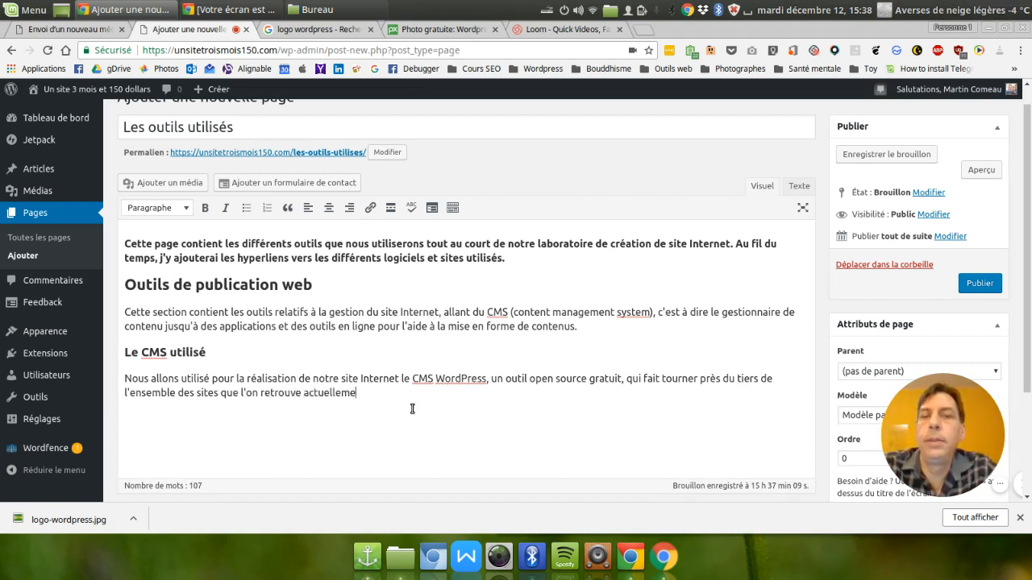
{"action": "type", "text": "nt sur le web."}
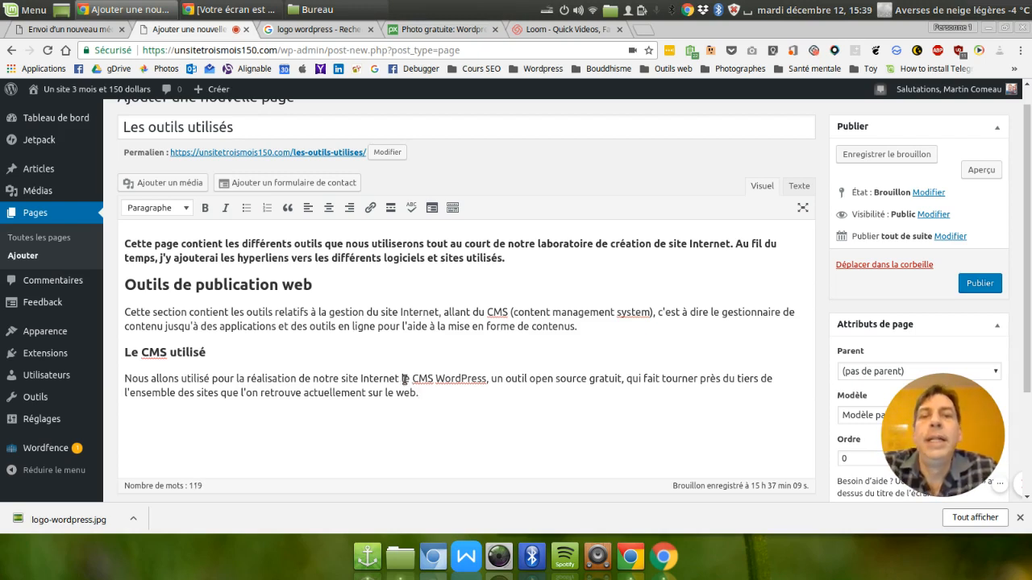
Finish the CMS paragraph with "des sites que l'on retrouve actuellement sur le web.".
{"action": "left_click", "coordinate": [257, 355]}
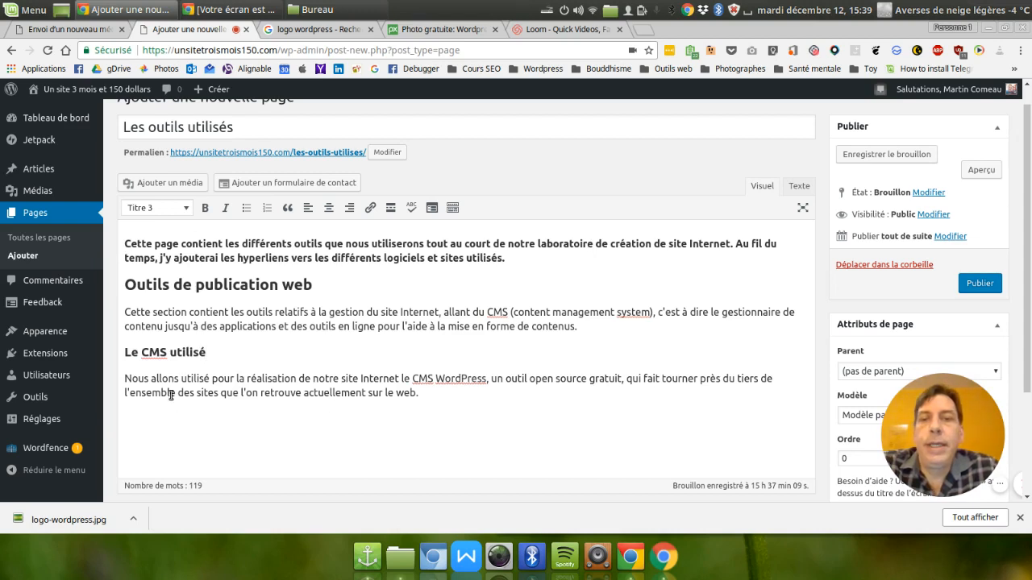
{"action": "left_click", "coordinate": [196, 378]}
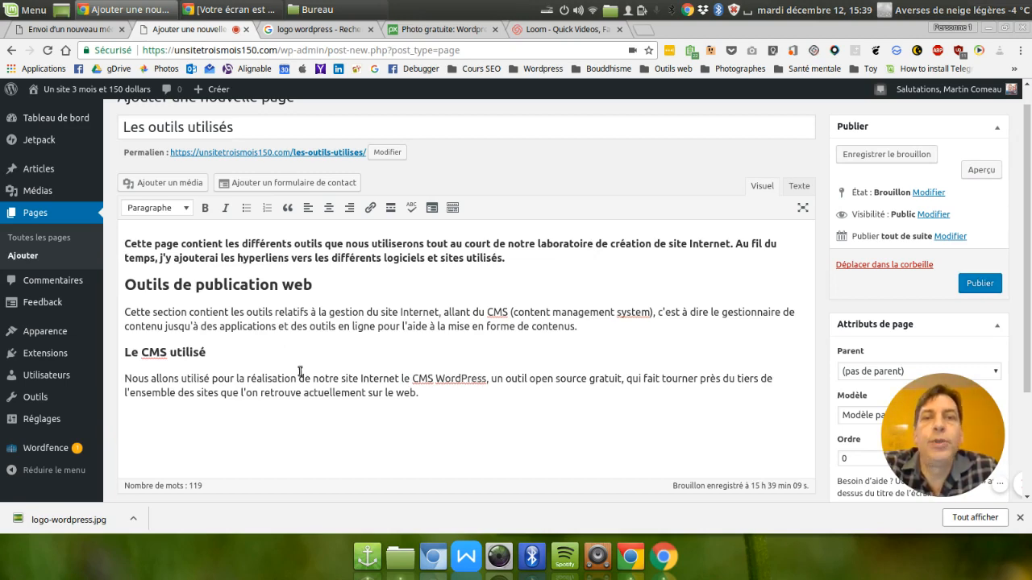
Open wordpress.org in a new browser tab and go to its "Français" version.
{"action": "left_click", "coordinate": [643, 30]}
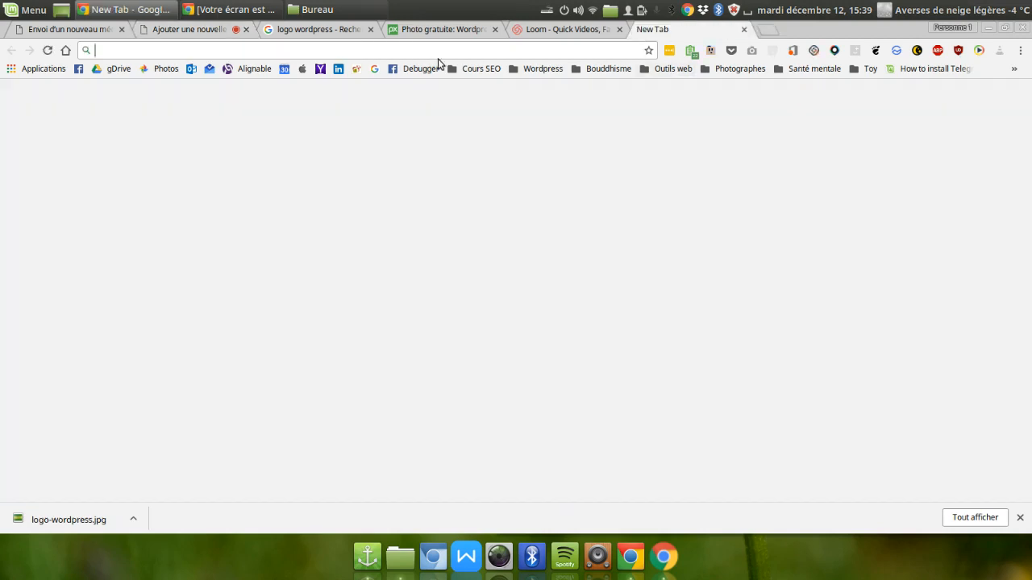
{"action": "type", "text": "wordpress.or"}
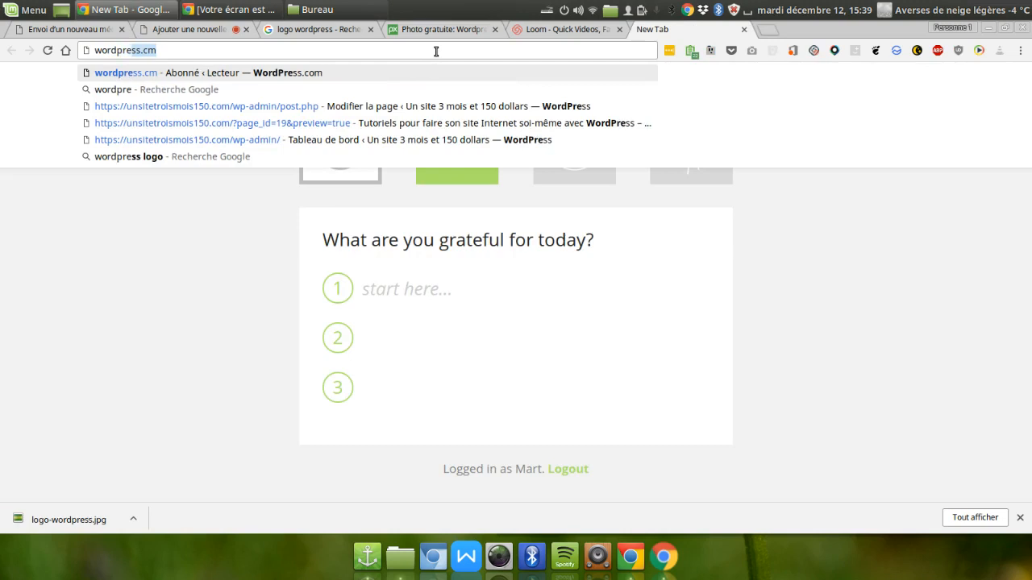
{"action": "type", "text": "g"}
{"action": "key", "text": "Return"}
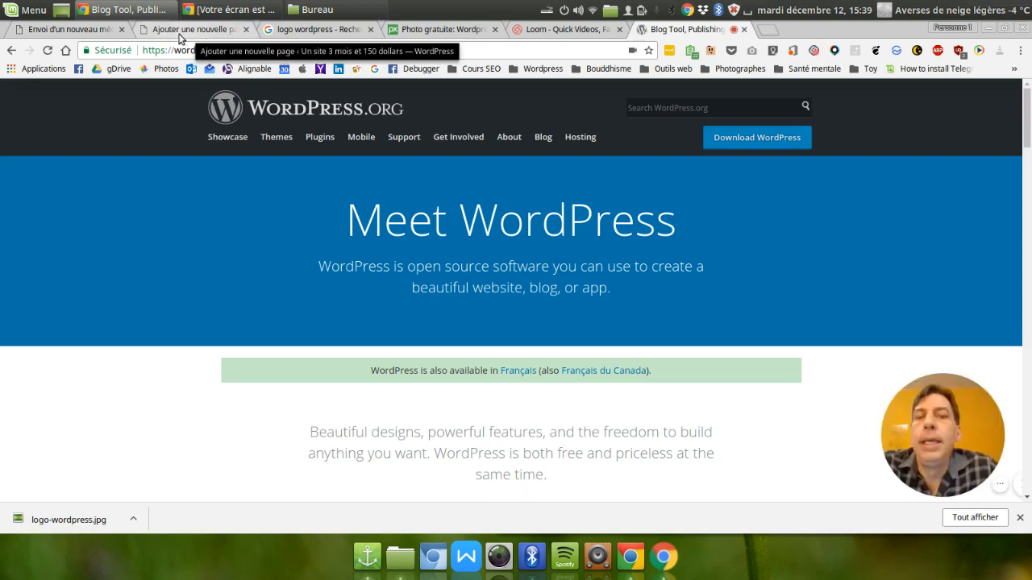
{"action": "left_click", "coordinate": [512, 373]}
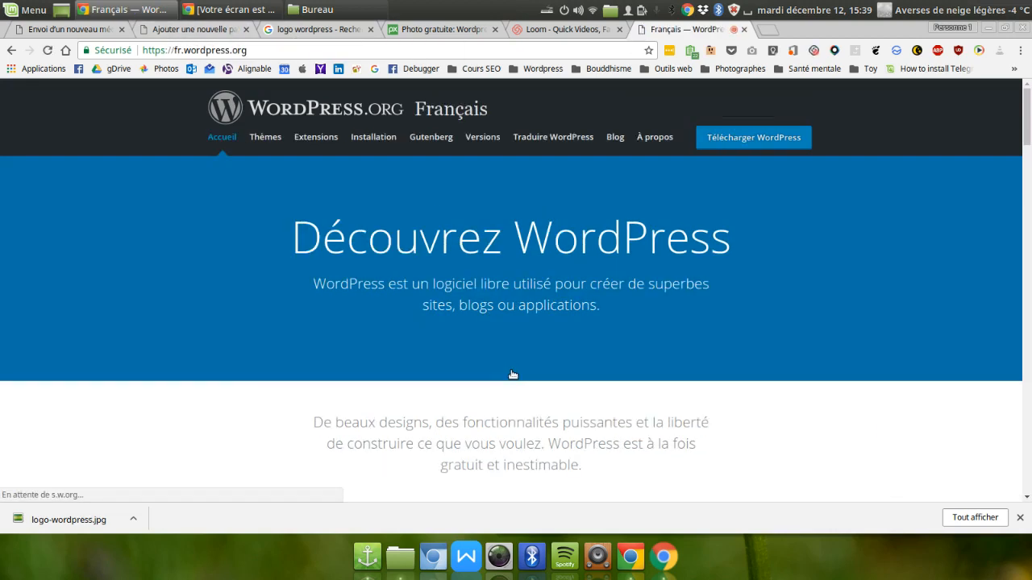
Copy the web address of the French WordPress site.
{"action": "left_click", "coordinate": [226, 51]}
{"action": "key", "text": "ctrl+c"}
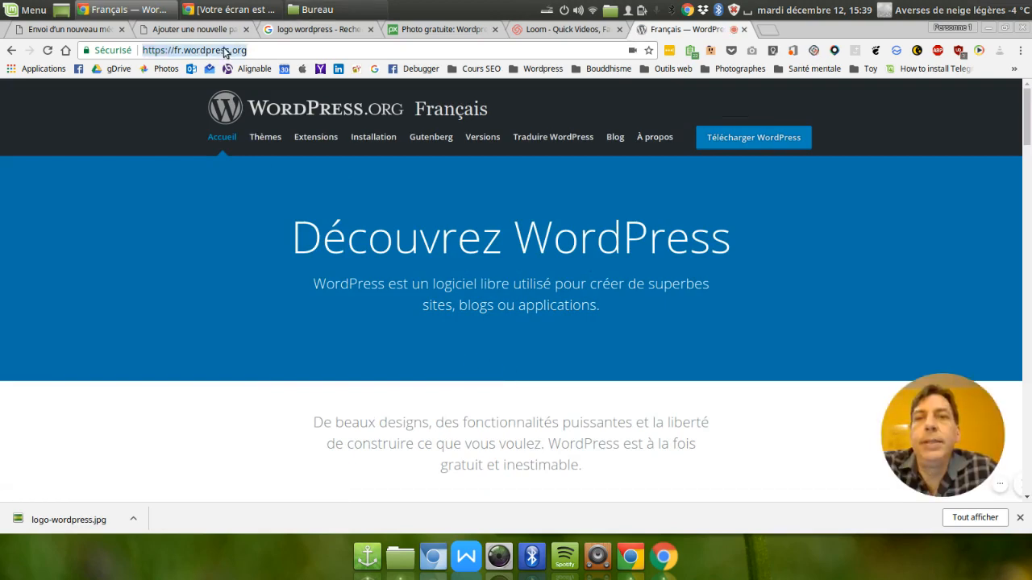
{"action": "right_click", "coordinate": [224, 51]}
{"action": "left_click", "coordinate": [283, 96]}
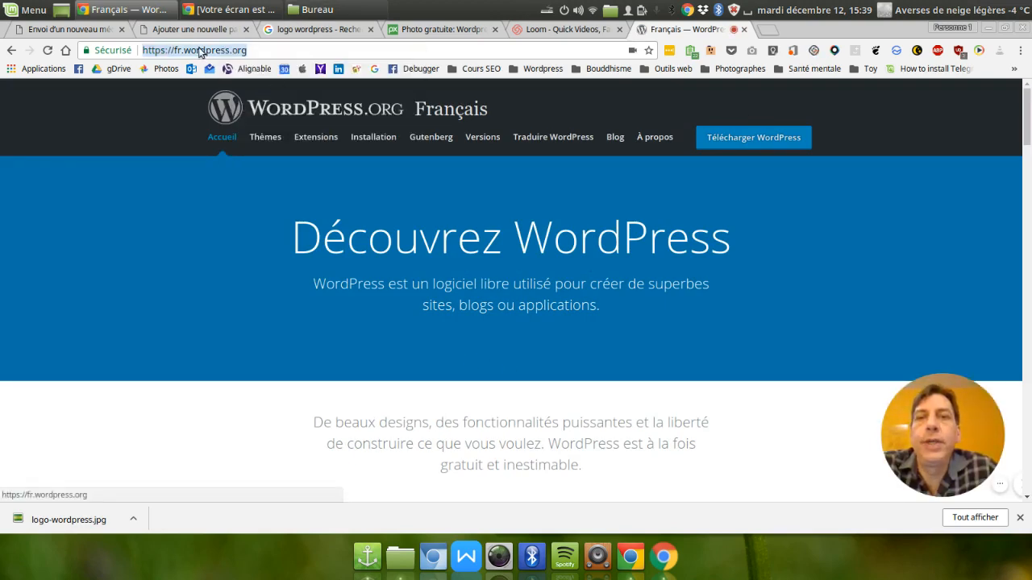
Return to the page being edited and insert "en français" after "CMS WordPress" in the last paragraph.
{"action": "left_click", "coordinate": [192, 30]}
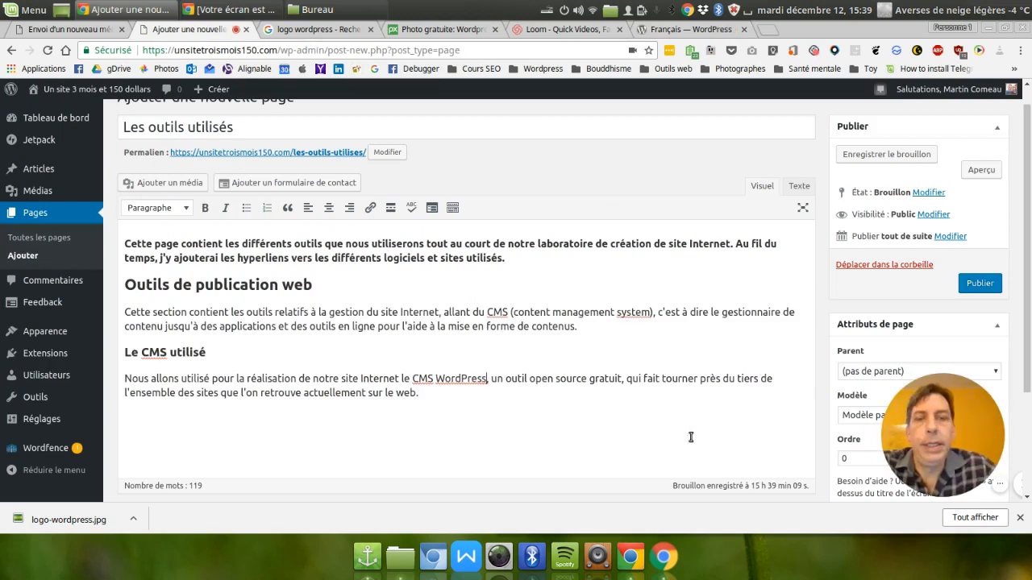
{"action": "type", "text": "en fran"}
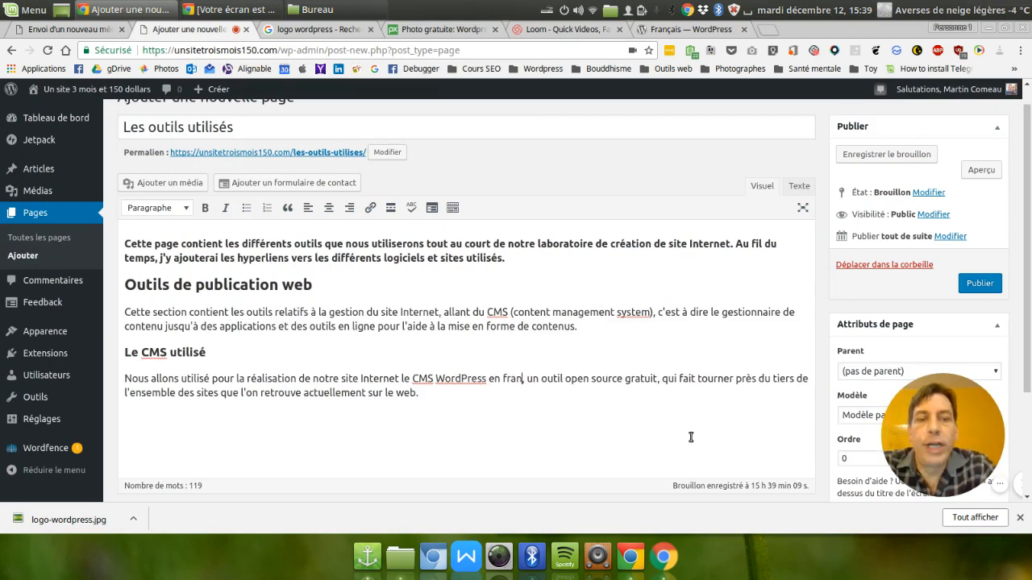
{"action": "type", "text": "çais"}
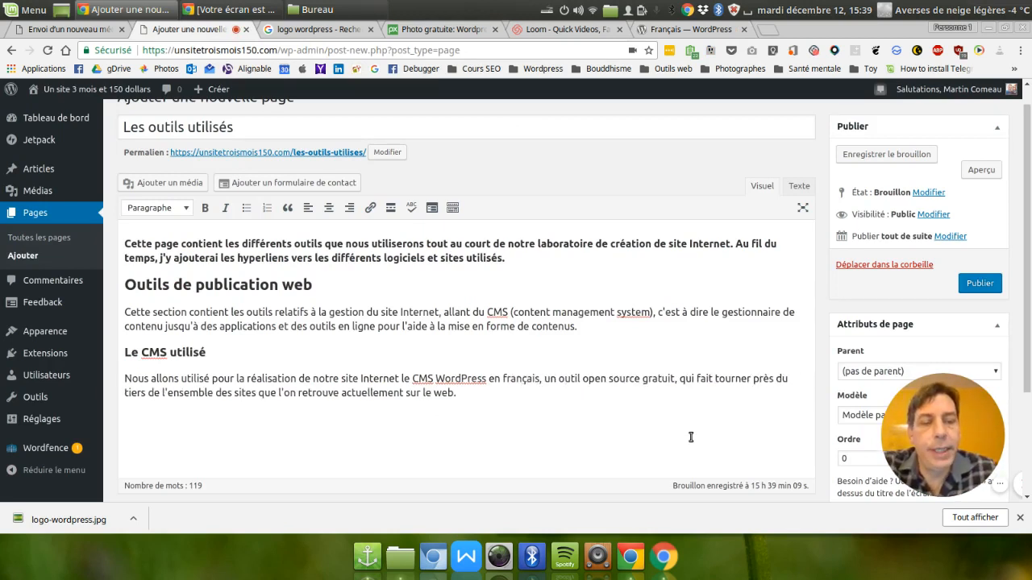
{"action": "key", "text": "shift+Left"}
{"action": "key", "text": "shift+Left"}
{"action": "key", "text": "shift+Left"}
{"action": "key", "text": "shift+Left"}
{"action": "key", "text": "shift+Left"}
{"action": "key", "text": "shift+Left"}
{"action": "key", "text": "shift+Left"}
{"action": "key", "text": "shift+Left"}
{"action": "key", "text": "shift+Left"}
{"action": "key", "text": "shift+Left"}
{"action": "key", "text": "shift+Left"}
{"action": "key", "text": "shift+Left"}
{"action": "key", "text": "shift+Left"}
{"action": "key", "text": "shift+Left"}
{"action": "key", "text": "shift+Left"}
{"action": "key", "text": "shift+Left"}
{"action": "key", "text": "shift+Left"}
{"action": "key", "text": "shift+Left"}
{"action": "key", "text": "shift+Left"}
{"action": "key", "text": "shift+Left"}
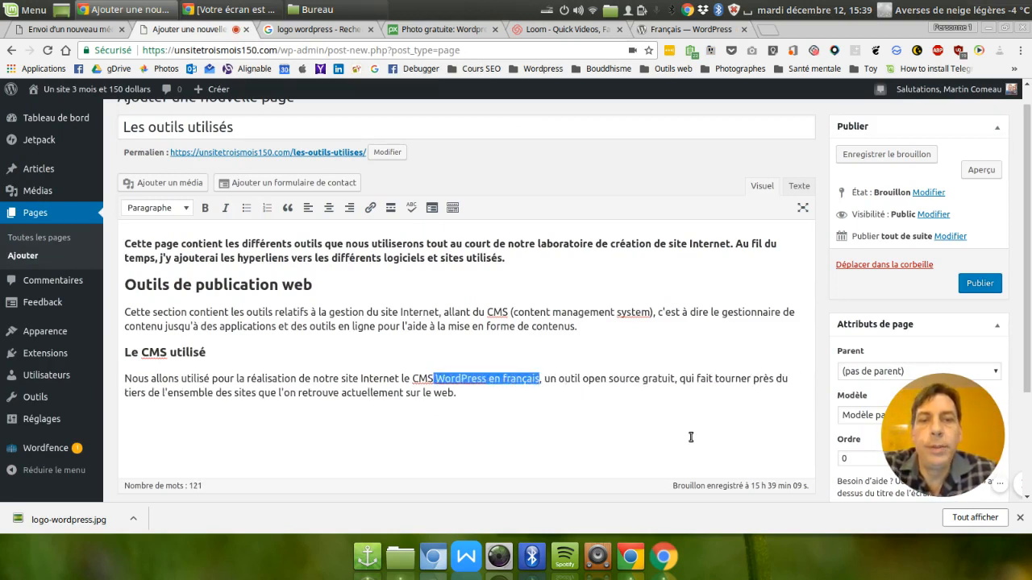
{"action": "key", "text": "shift+Left"}
{"action": "key", "text": "shift+Left"}
{"action": "key", "text": "shift+Left"}
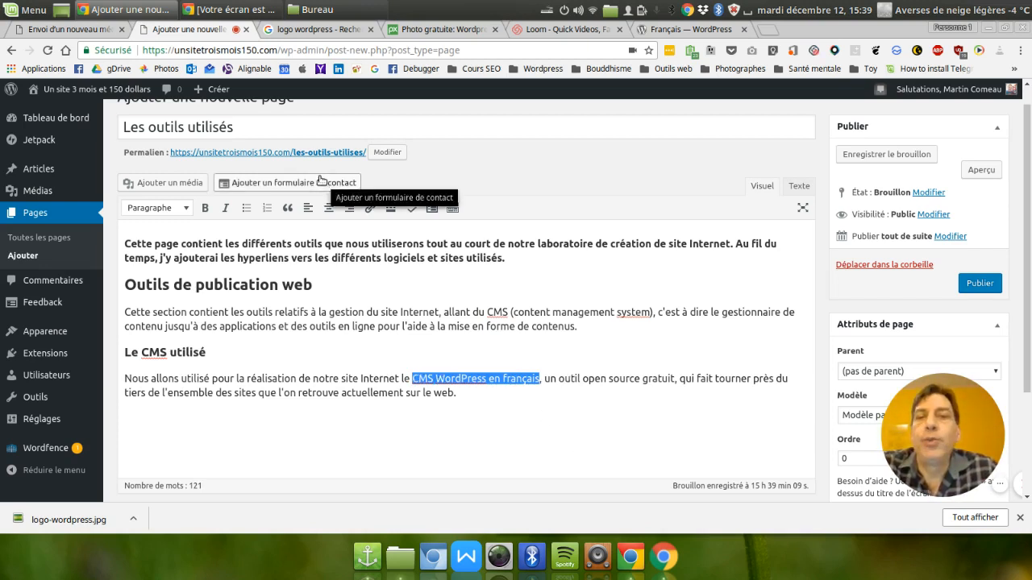
{"action": "left_click", "coordinate": [371, 209]}
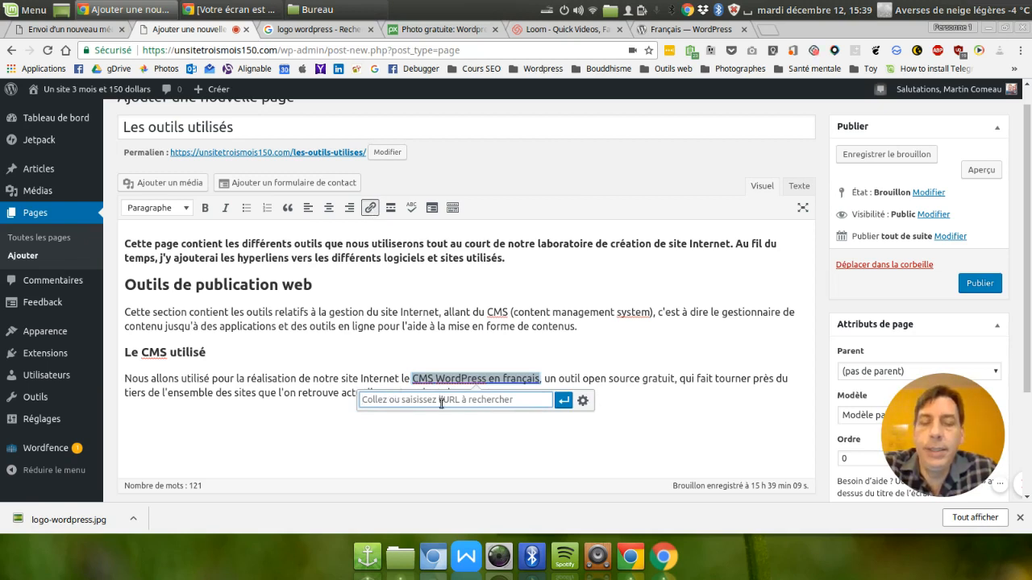
{"action": "key", "text": "ctrl+v"}
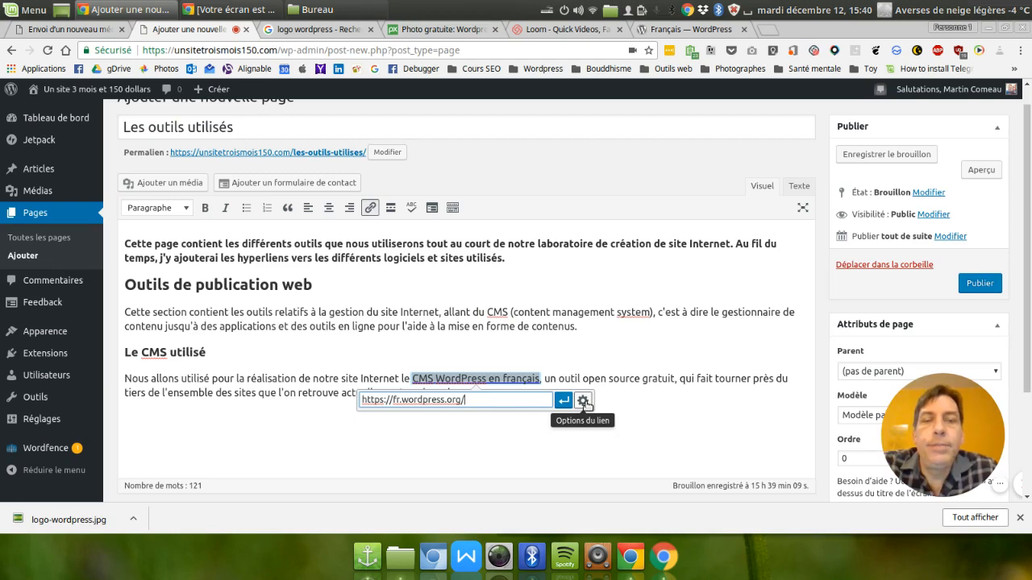
{"action": "left_click", "coordinate": [583, 402]}
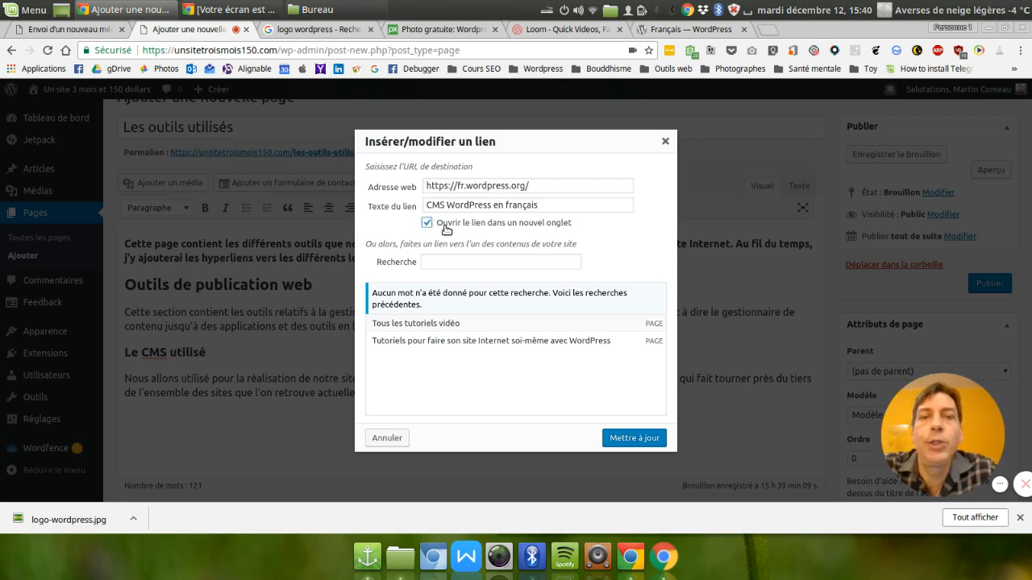
{"action": "left_click", "coordinate": [640, 437]}
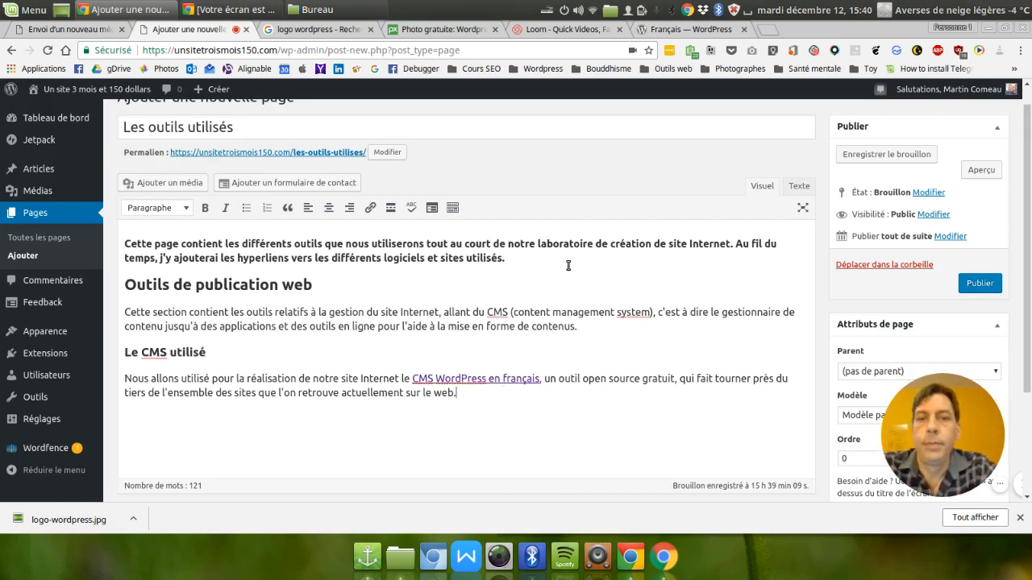
Add "Vous pourrez trouver comment installer WordPress dans les tutoriels que nous proposons sur ce site." to the end of the CMS paragraph.
{"action": "type", "text": "Vous "}
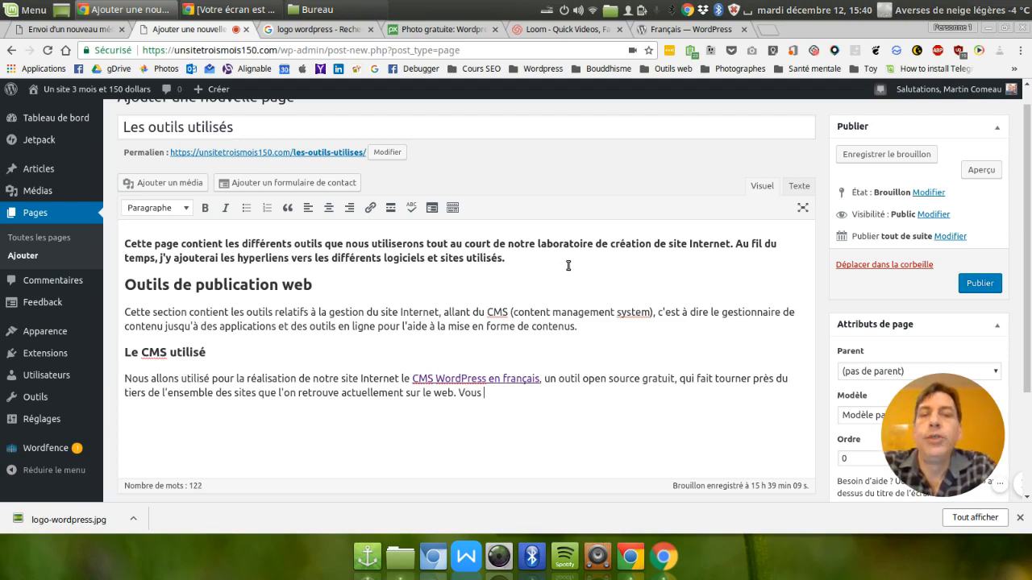
{"action": "type", "text": "pourrez trou"}
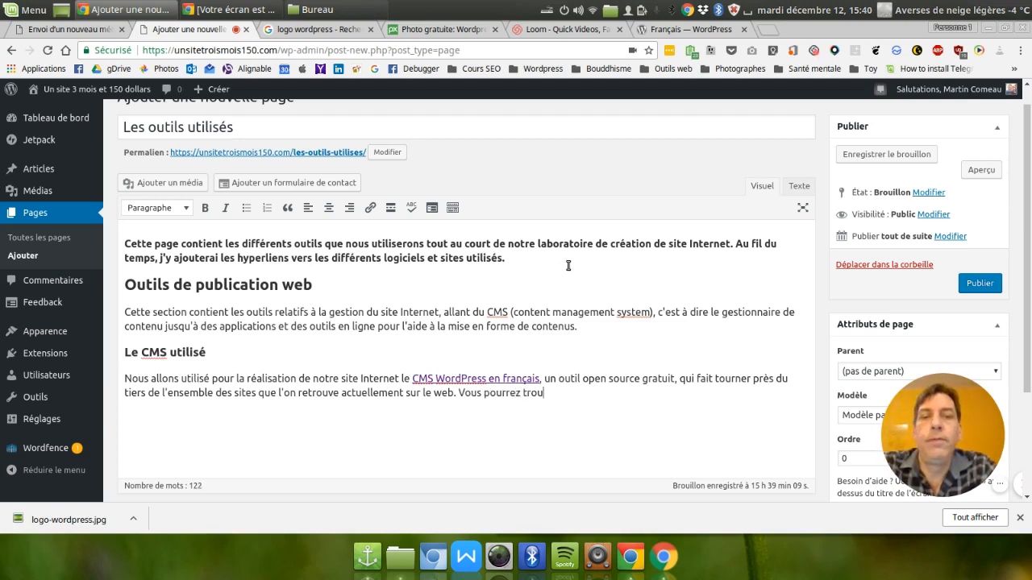
{"action": "type", "text": "ver "}
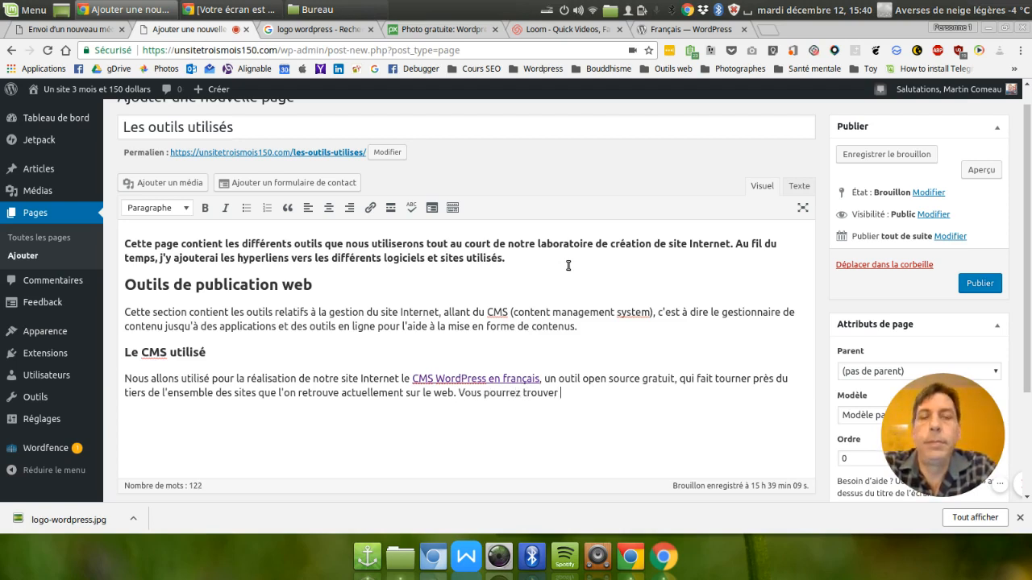
{"action": "type", "text": "comment insta"}
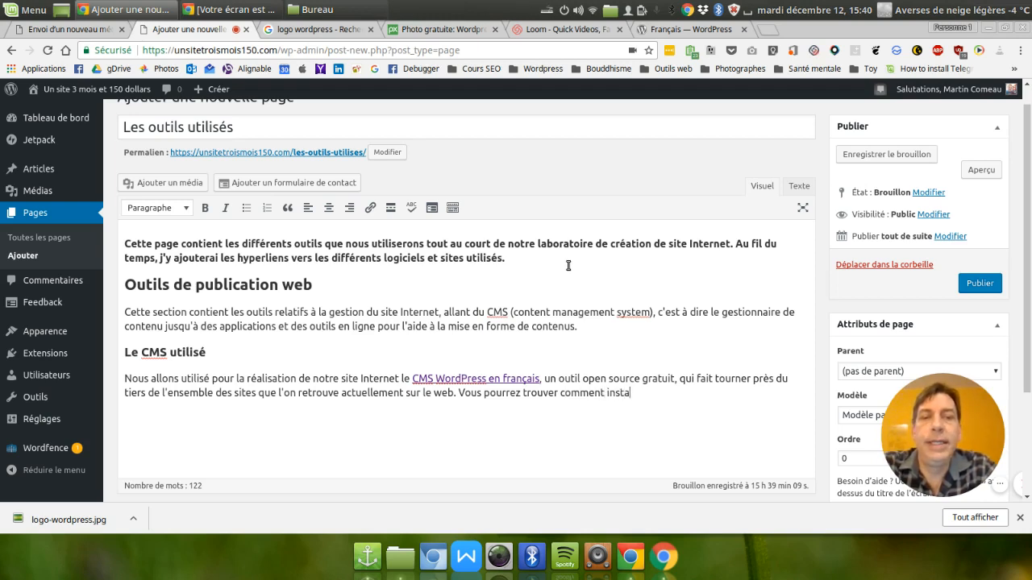
{"action": "type", "text": "ller  votre"}
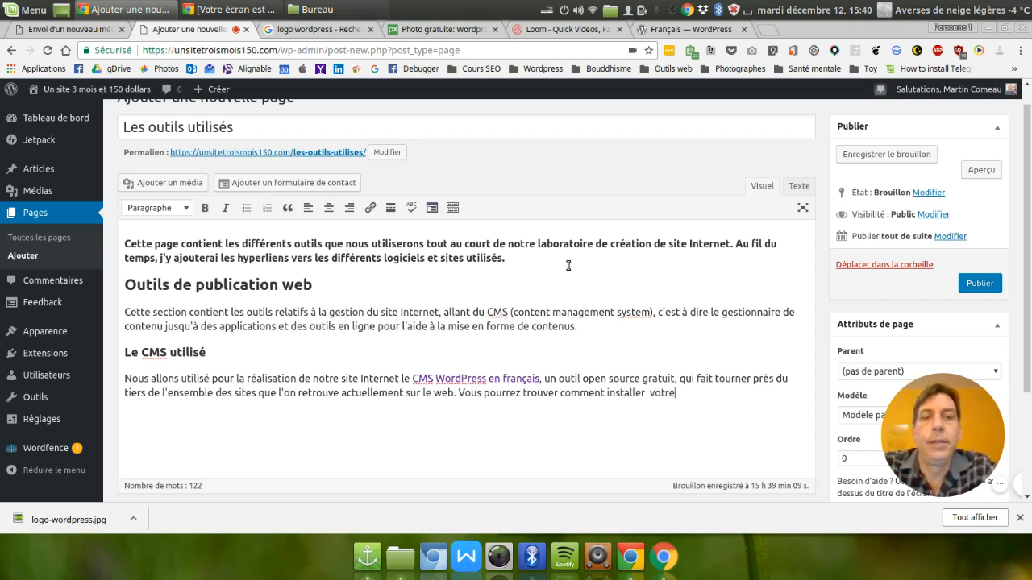
{"action": "key", "text": "BackSpace"}
{"action": "key", "text": "BackSpace"}
{"action": "key", "text": "BackSpace"}
{"action": "key", "text": "BackSpace"}
{"action": "key", "text": "BackSpace"}
{"action": "type", "text": "Wo"}
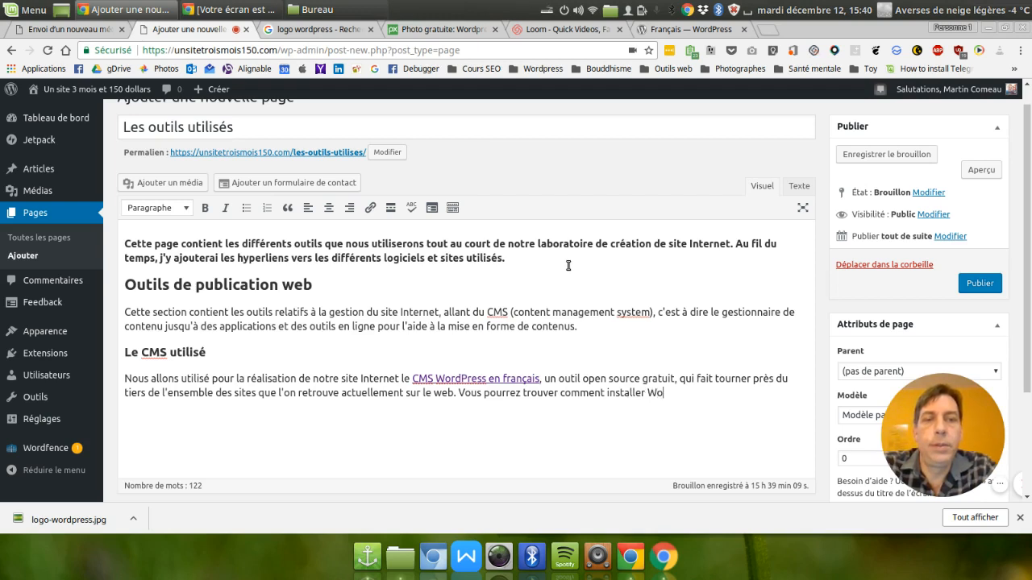
{"action": "type", "text": "rdPress"}
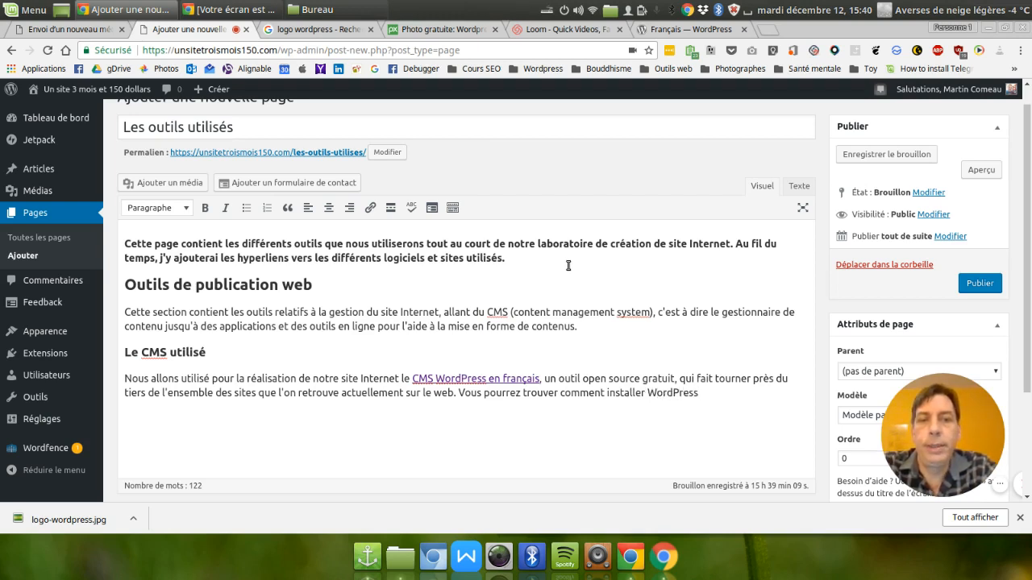
{"action": "type", "text": " dans les tut"}
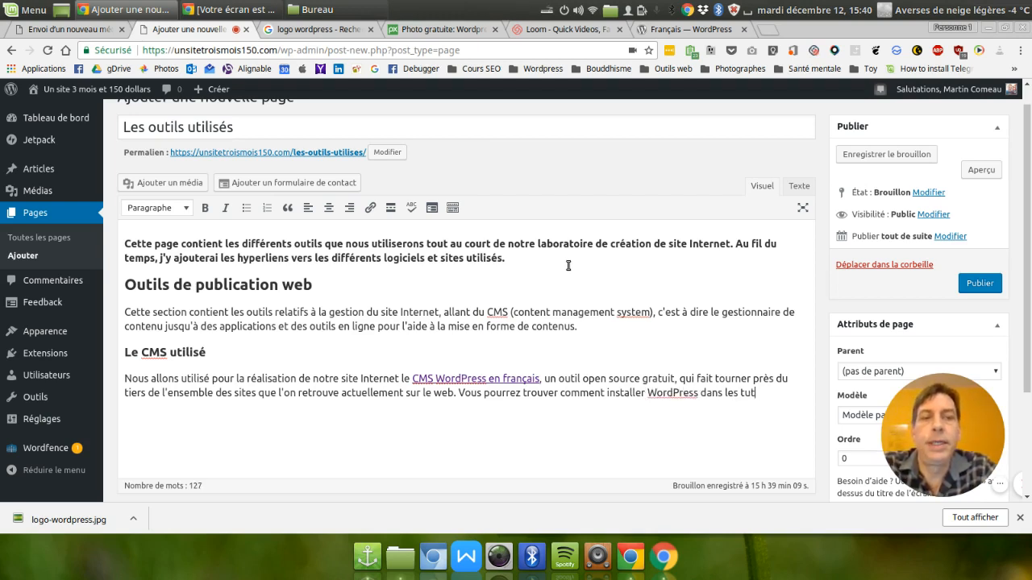
{"action": "type", "text": "oriels que nous"}
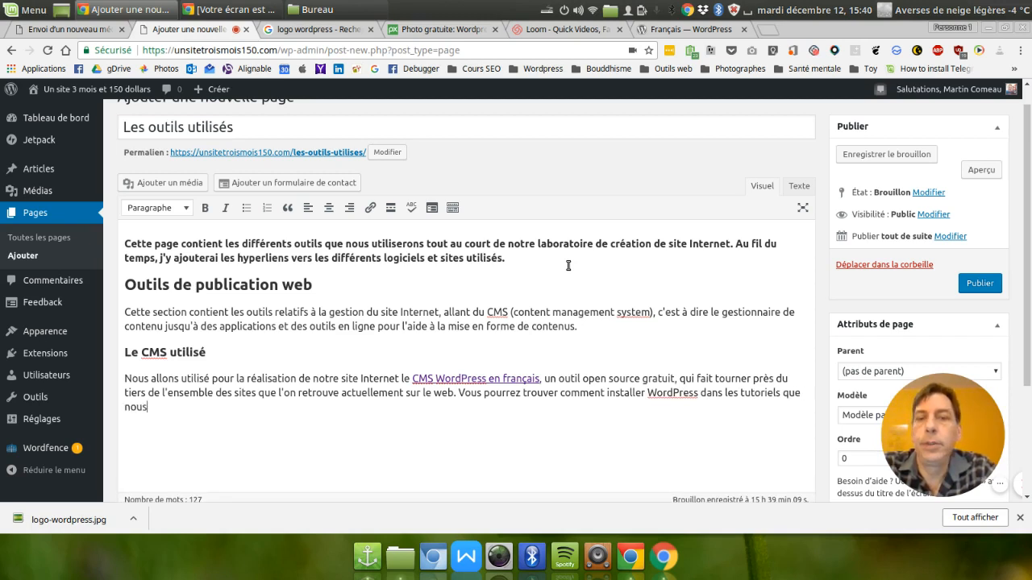
{"action": "type", "text": " proposons sur ce site."}
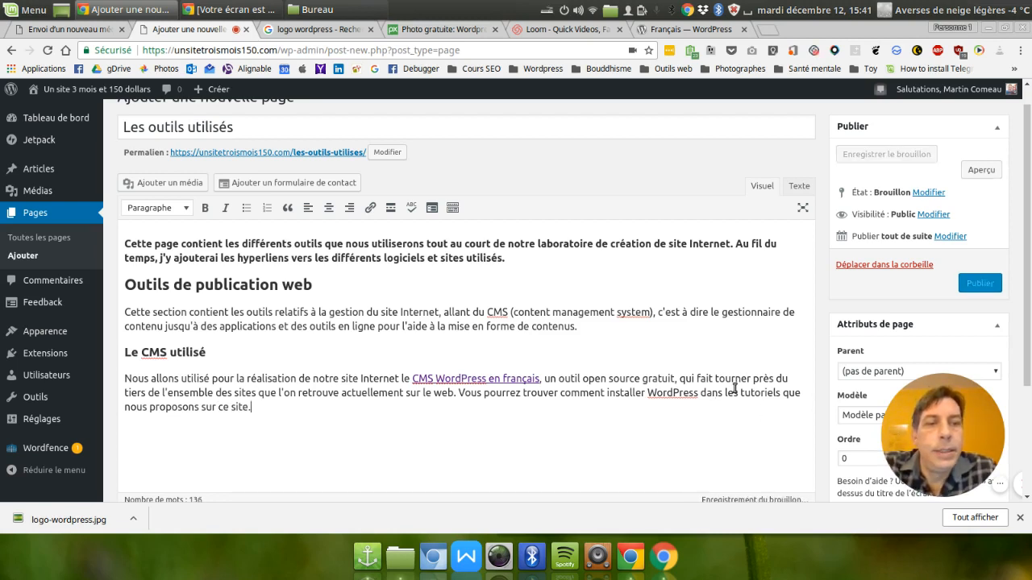
Link "tutoriels que nous proposons" to the existing page "Tous les tutoriels vidéo", without opening it in a new tab.
{"action": "left_click_drag", "start_coordinate": [740, 392], "coordinate": [199, 407]}
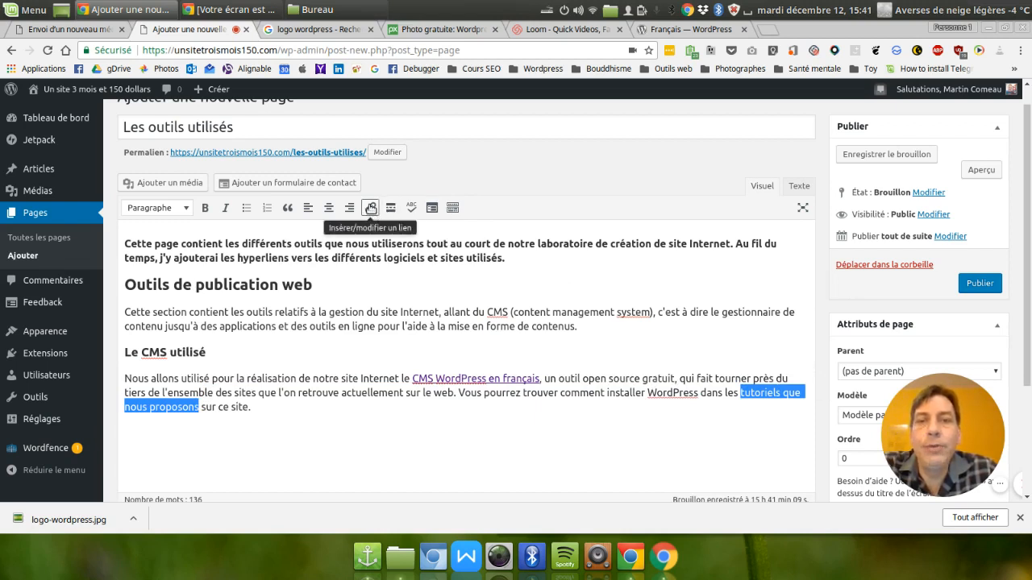
{"action": "left_click", "coordinate": [371, 208]}
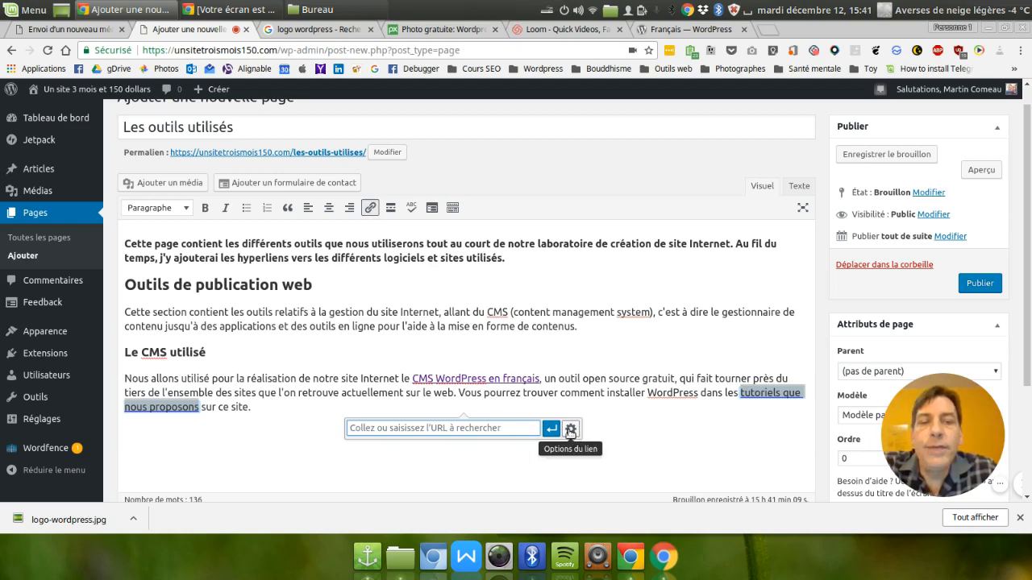
{"action": "left_click", "coordinate": [571, 430]}
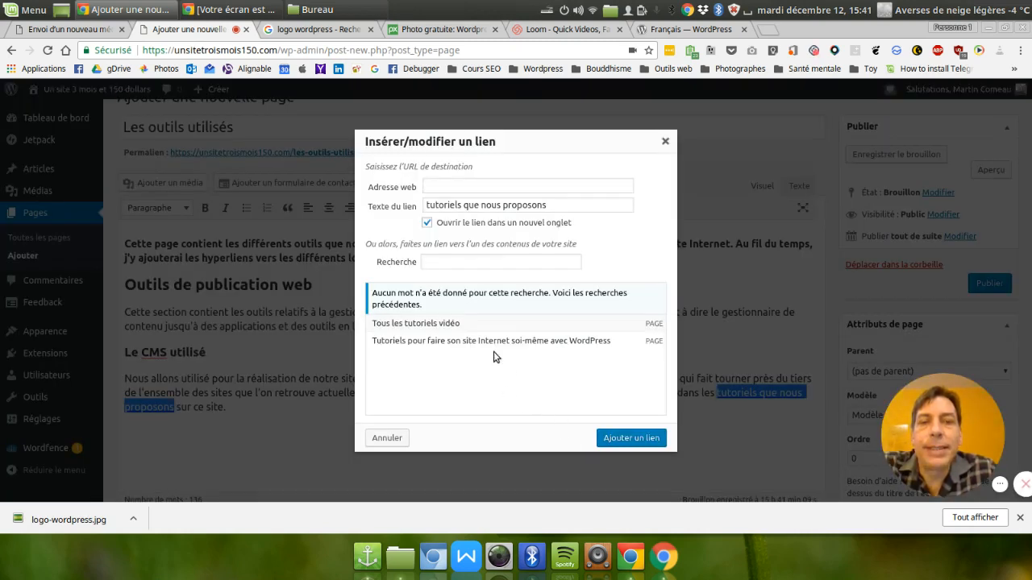
{"action": "left_click", "coordinate": [405, 326]}
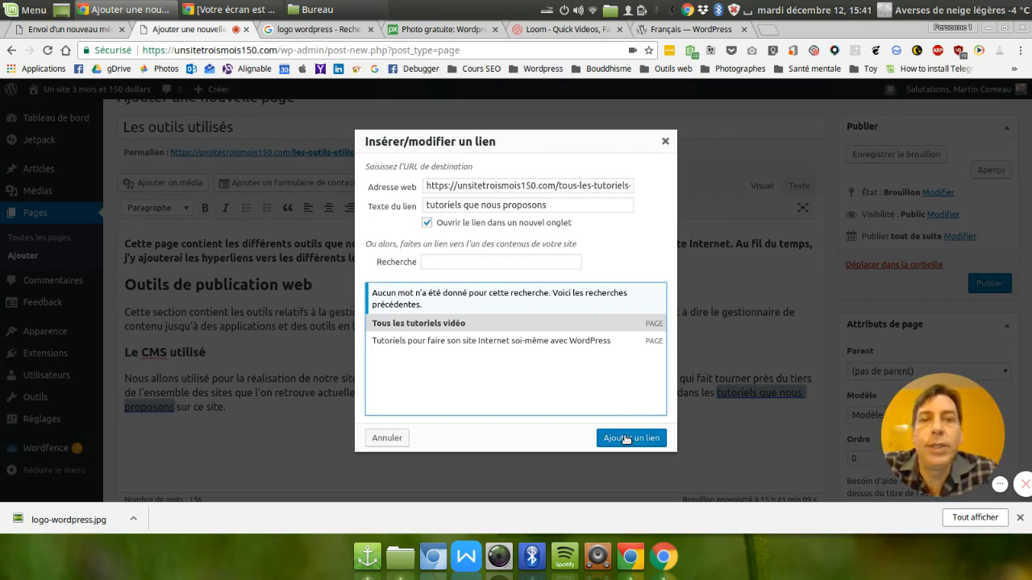
{"action": "left_click", "coordinate": [427, 223]}
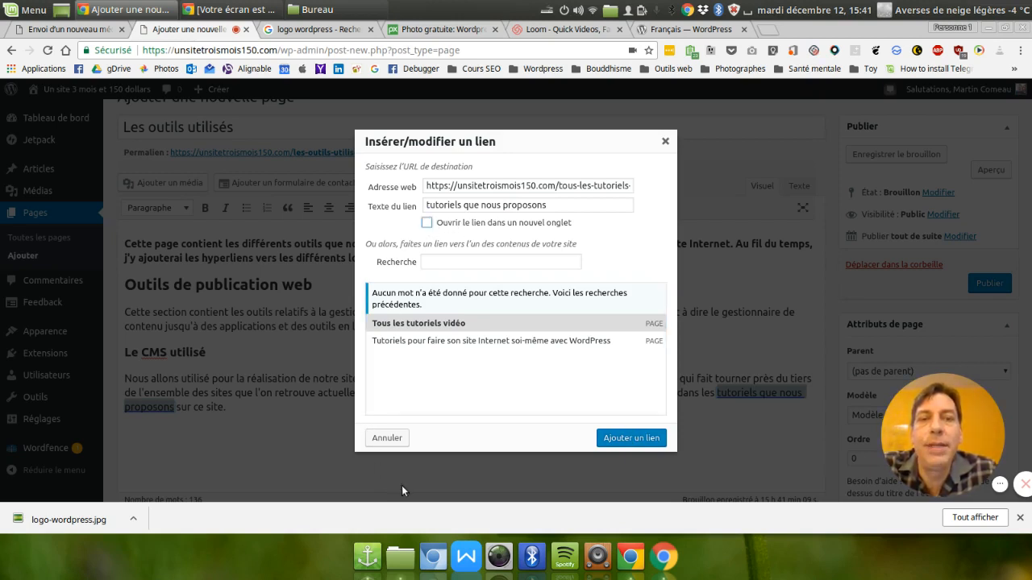
{"action": "left_click", "coordinate": [626, 440]}
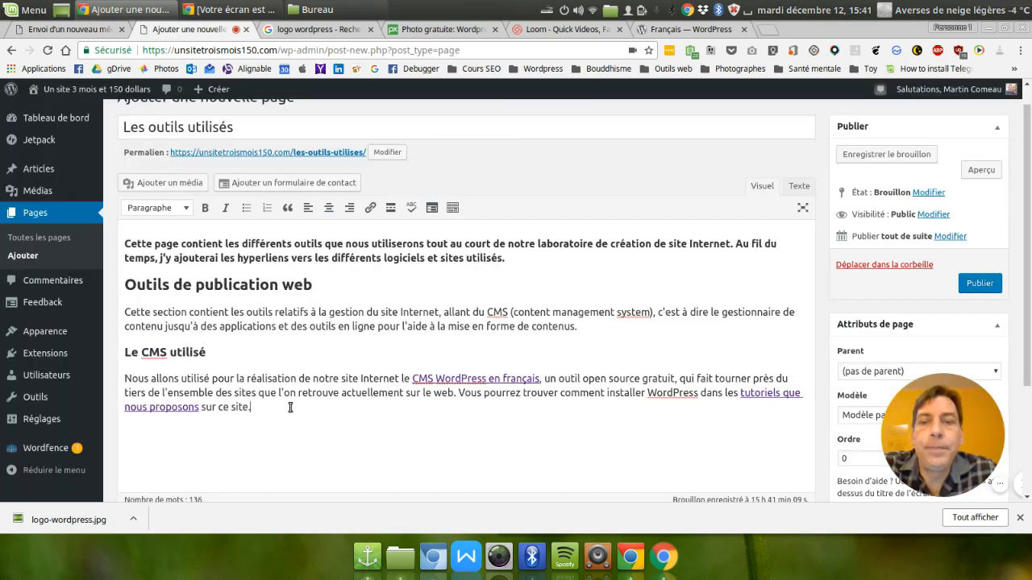
Check the word count shown below the page's text.
{"action": "scroll", "coordinate": [862, 466], "scroll_direction": "down", "scroll_amount": 1}
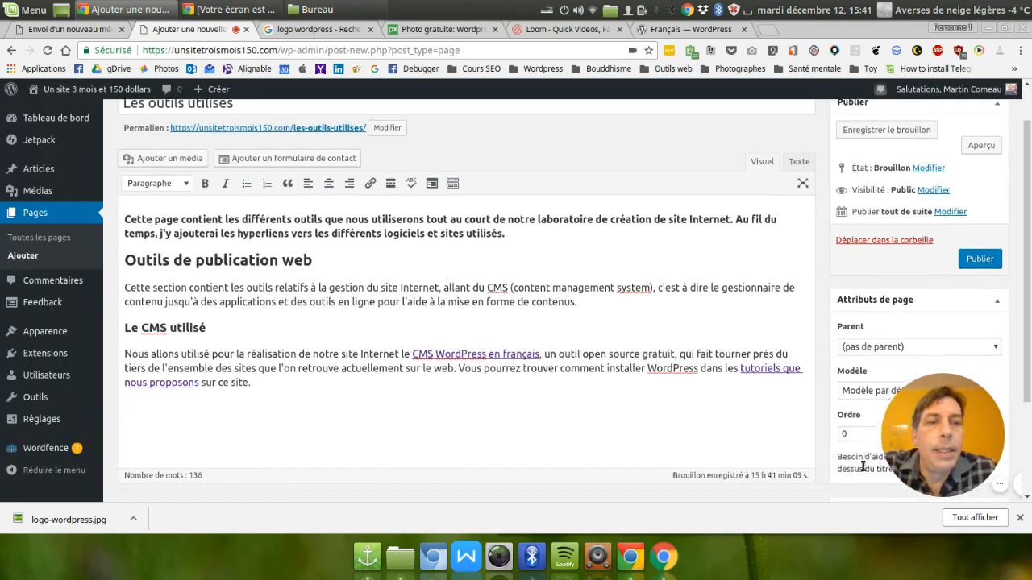
{"action": "scroll", "coordinate": [863, 466], "scroll_direction": "down", "scroll_amount": 2}
{"action": "left_click_drag", "start_coordinate": [204, 396], "coordinate": [125, 391]}
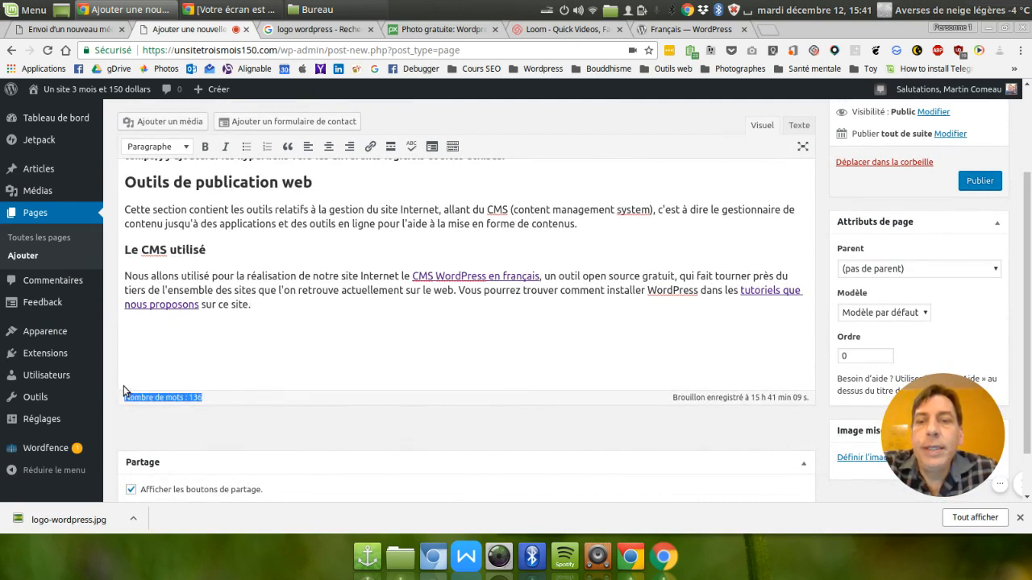
{"action": "left_click", "coordinate": [242, 397]}
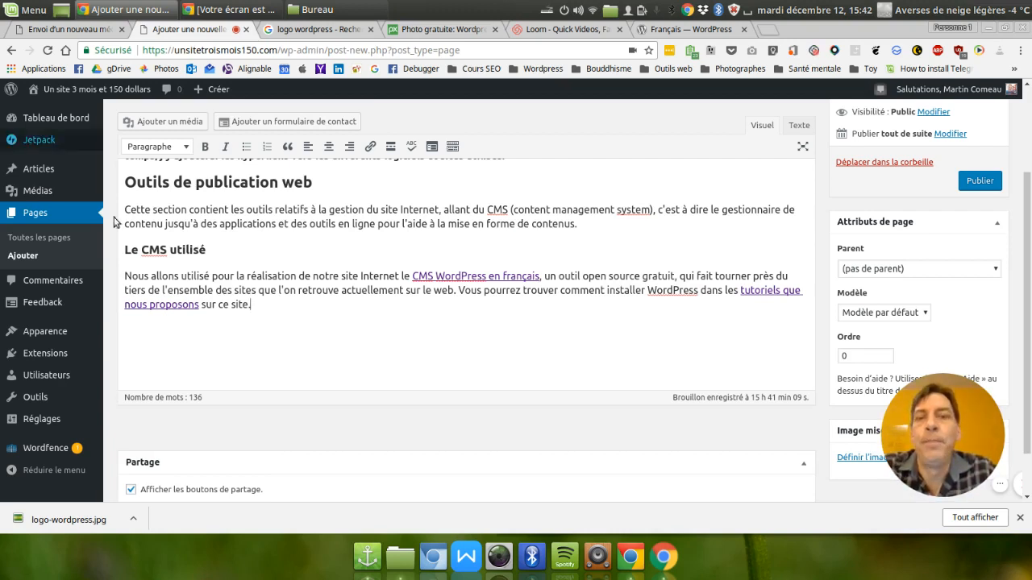
Start a new paragraph below the CMS paragraph with "Vous pouvez aussi aller sur le site de WordPress".
{"action": "key", "text": "Return"}
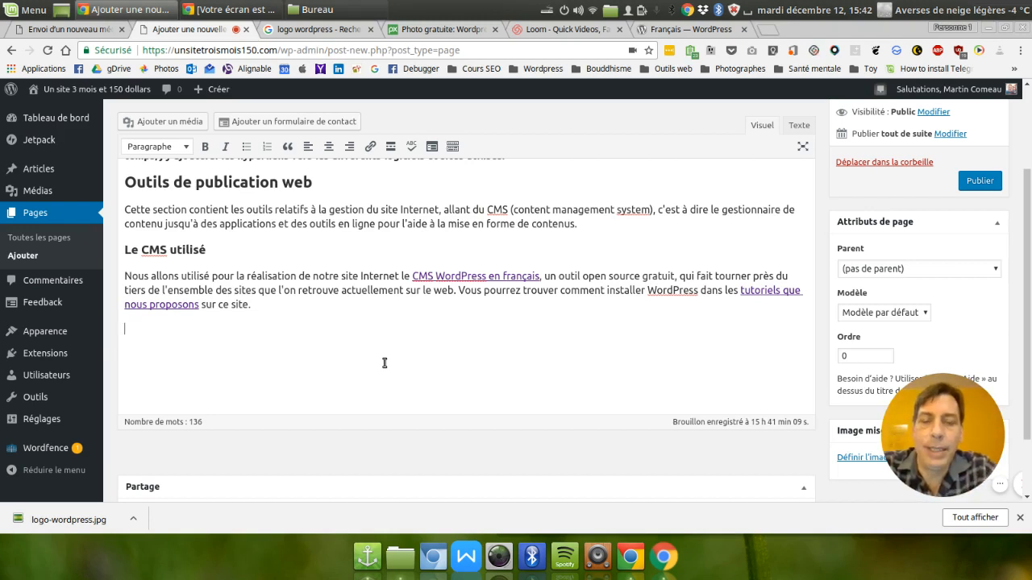
{"action": "type", "text": "VOus pou"}
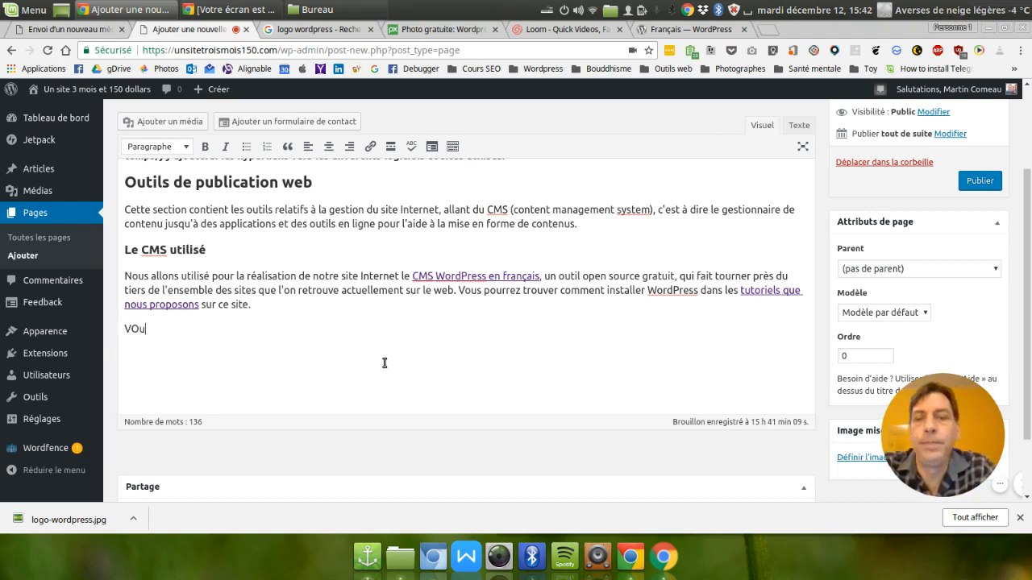
{"action": "key", "text": "BackSpace"}
{"action": "key", "text": "BackSpace"}
{"action": "key", "text": "BackSpace"}
{"action": "key", "text": "BackSpace"}
{"action": "key", "text": "BackSpace"}
{"action": "key", "text": "BackSpace"}
{"action": "key", "text": "BackSpace"}
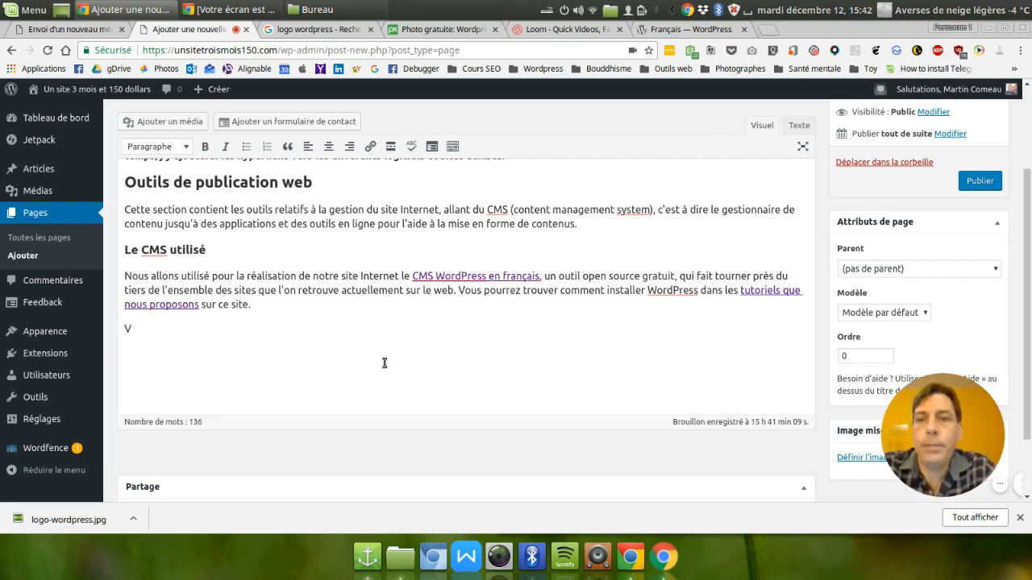
{"action": "type", "text": "ous pouvez aussi"}
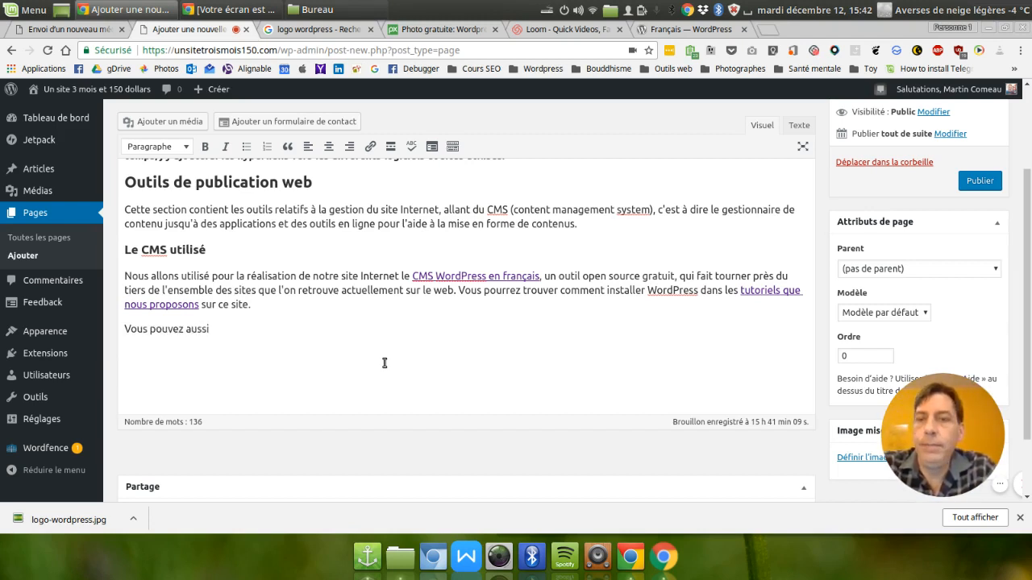
{"action": "type", "text": " aller sur"}
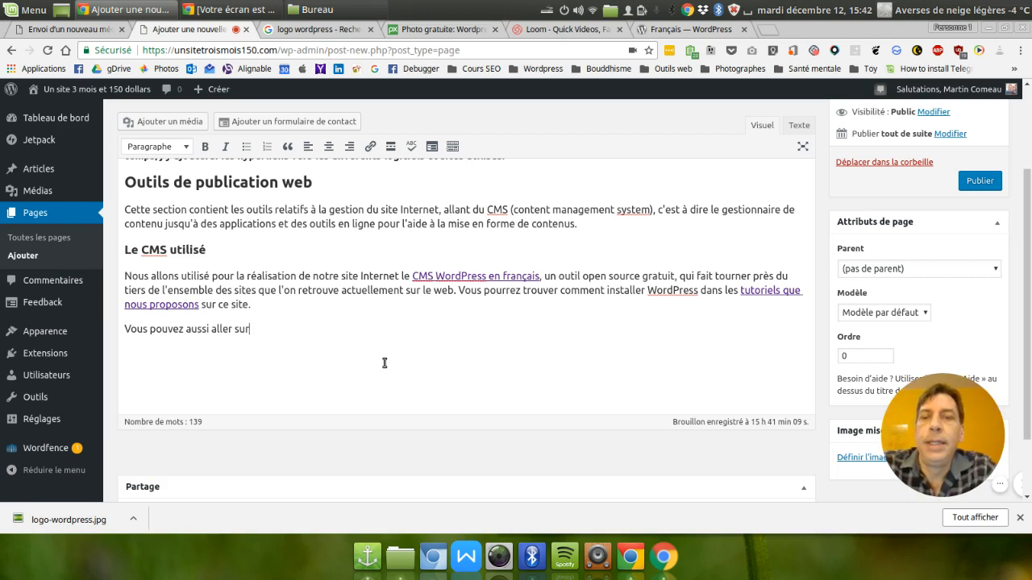
{"action": "type", "text": " le site de Wo"}
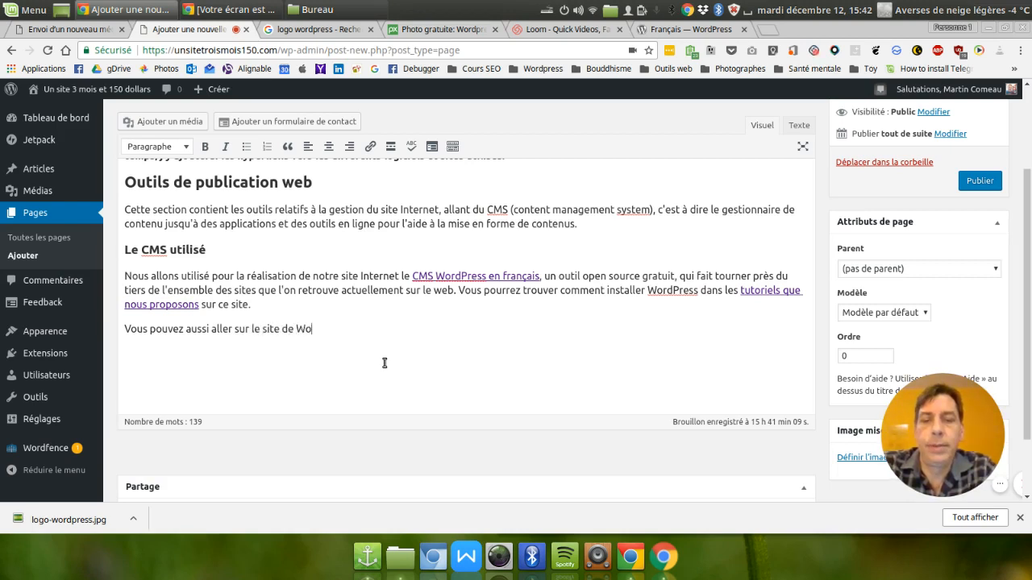
{"action": "type", "text": "rdPress a"}
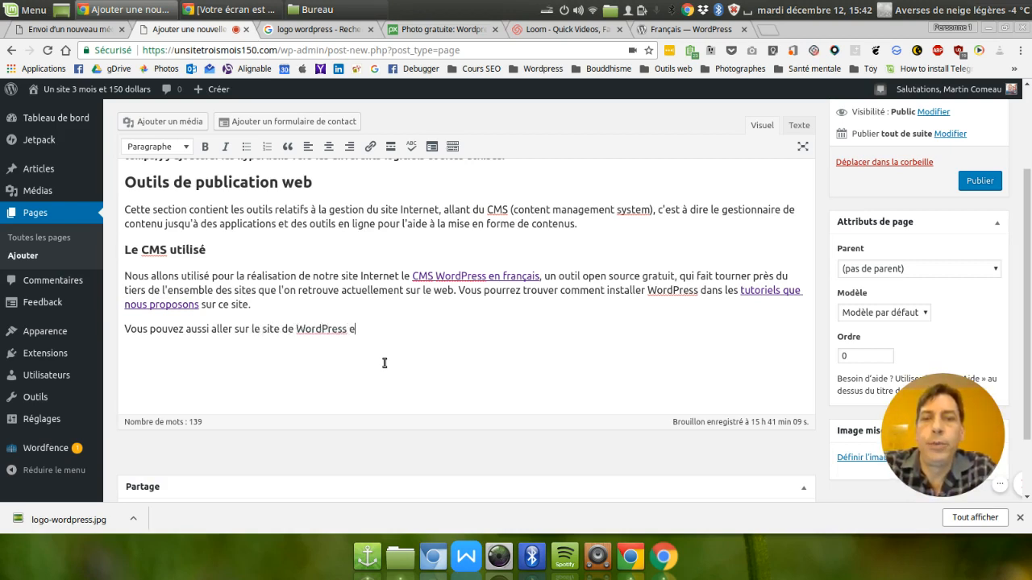
{"action": "type", "text": "dfin"}
Continue the last paragraph's sentence with "afin de trouver la version la plus récente de ce logiciel en français".
{"action": "key", "text": "BackSpace"}
{"action": "key", "text": "BackSpace"}
{"action": "key", "text": "BackSpace"}
{"action": "key", "text": "BackSpace"}
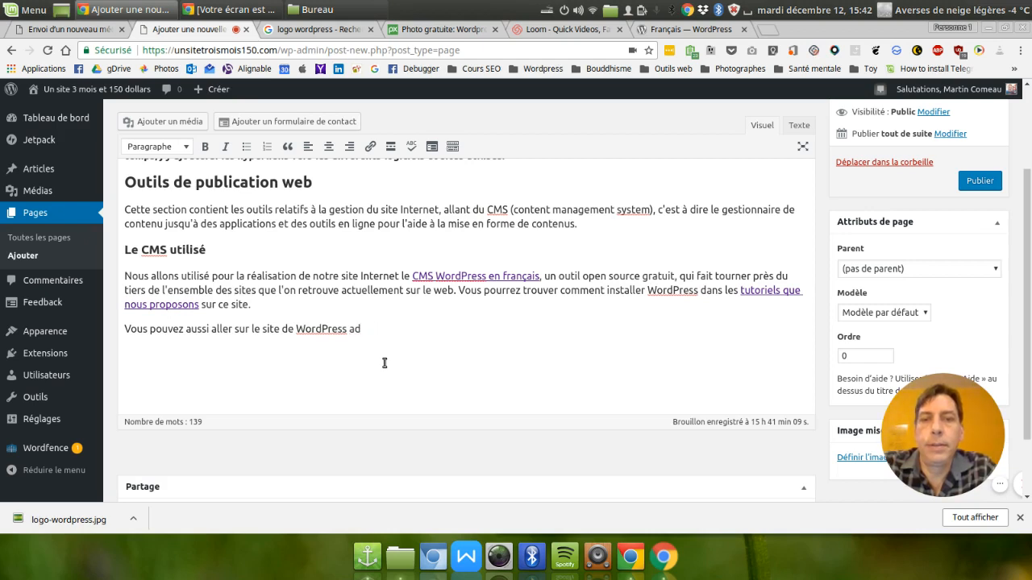
{"action": "type", "text": "n de trouver l"}
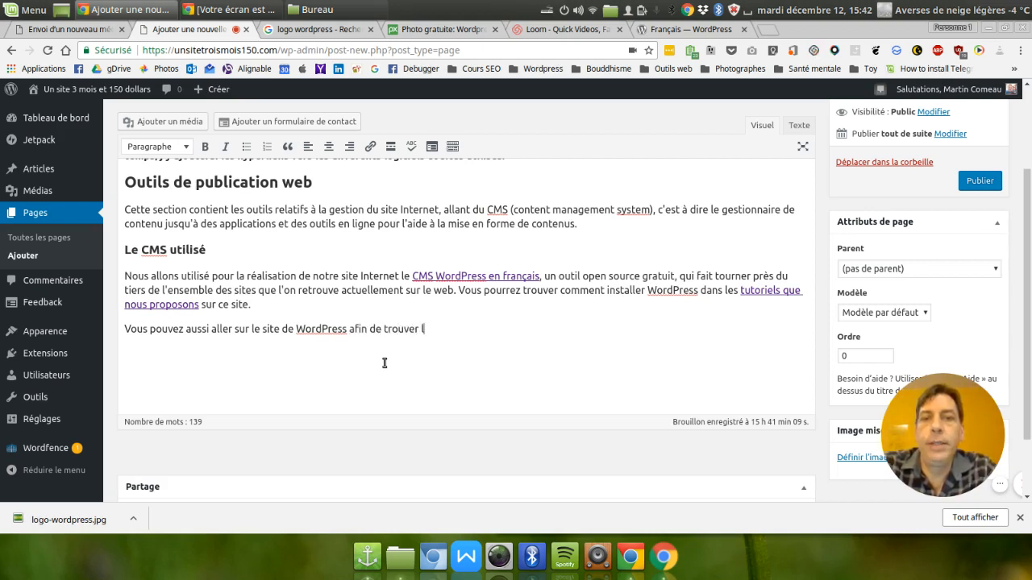
{"action": "type", "text": "a version la plu"}
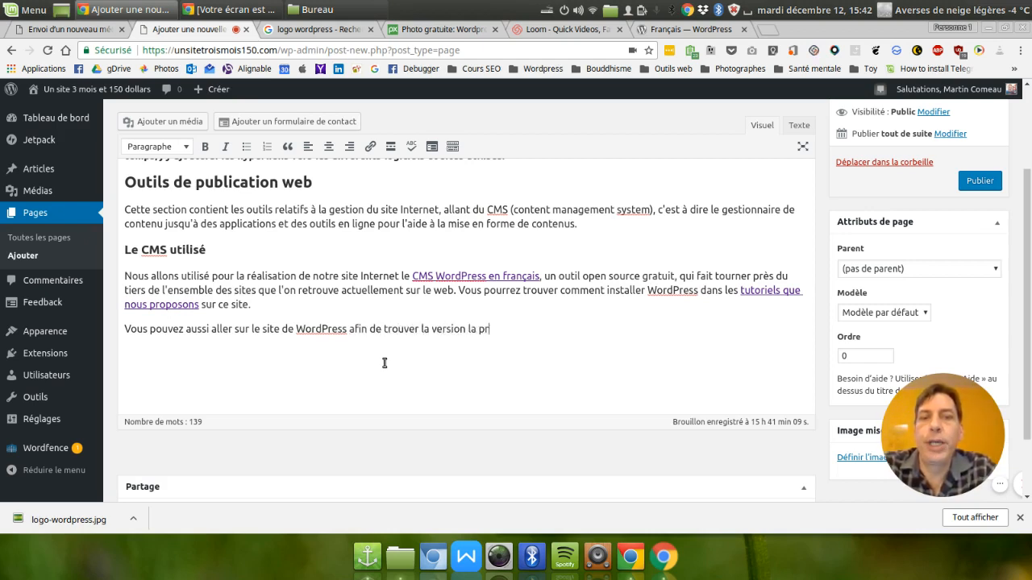
{"action": "type", "text": "s récente "}
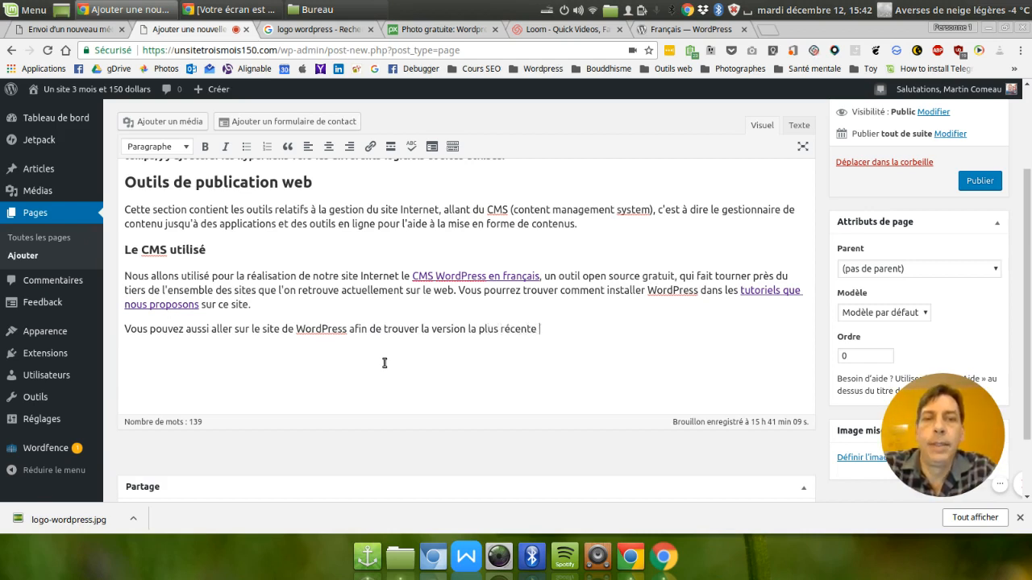
{"action": "type", "text": "de ce logiciel "}
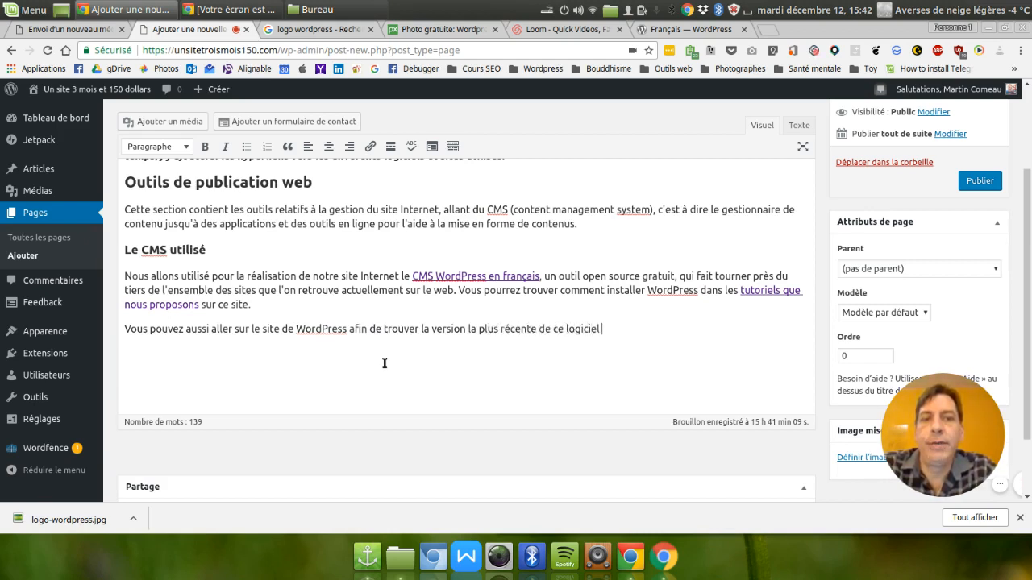
{"action": "type", "text": "en françai"}
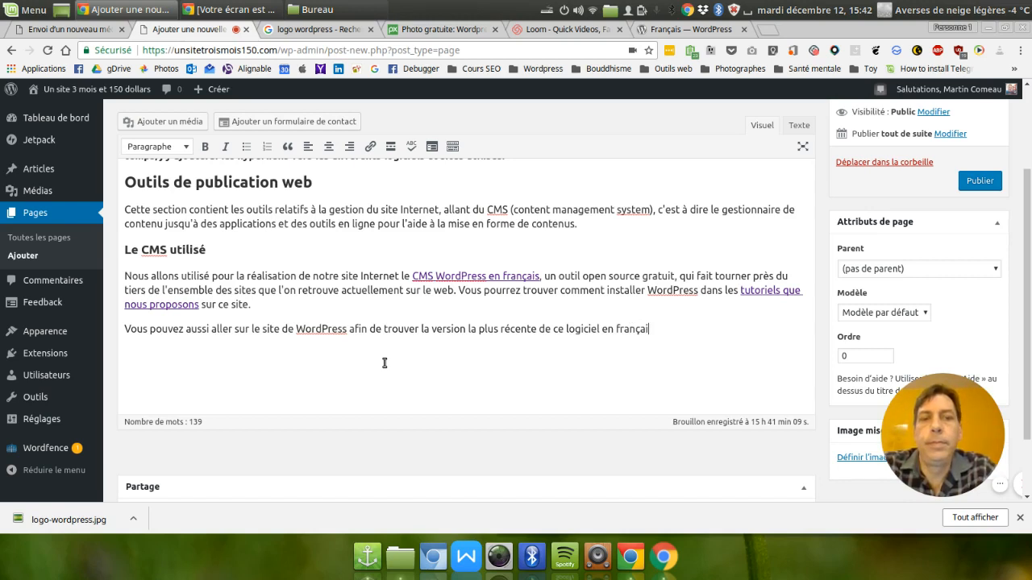
{"action": "type", "text": "s mais aus"}
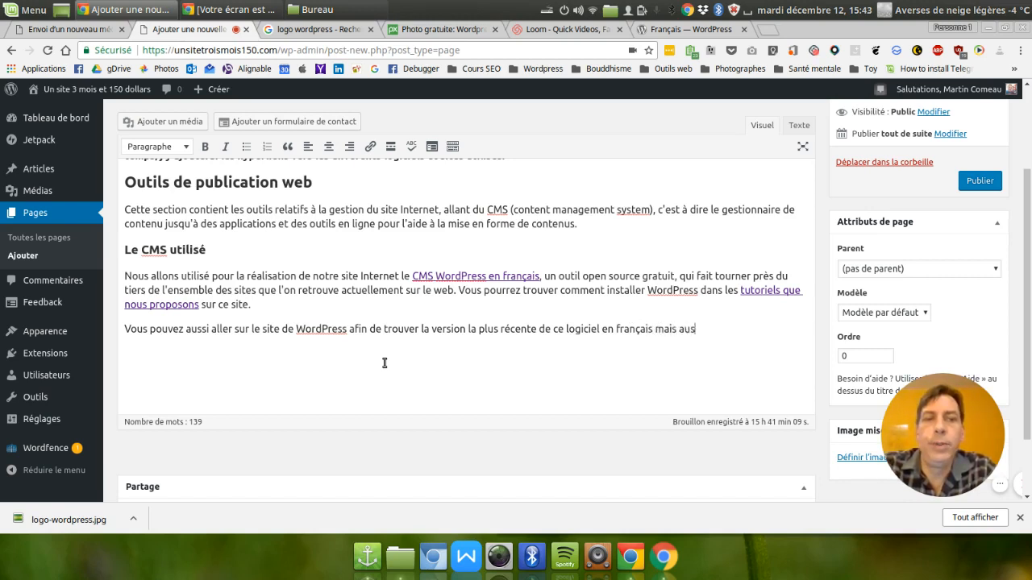
{"action": "type", "text": "si des instructi"}
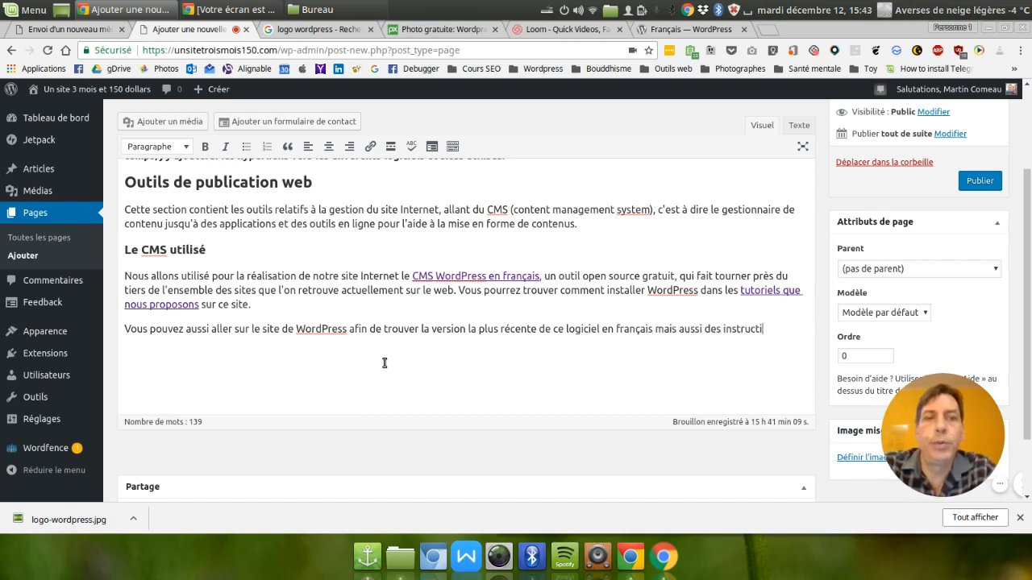
{"action": "type", "text": "ons d'in"}
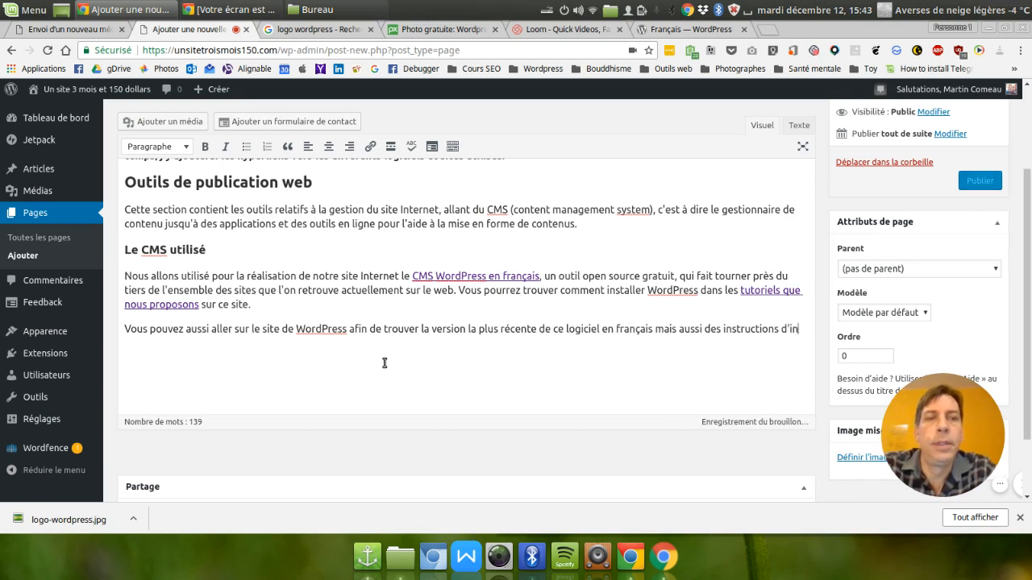
{"action": "type", "text": "stallation"}
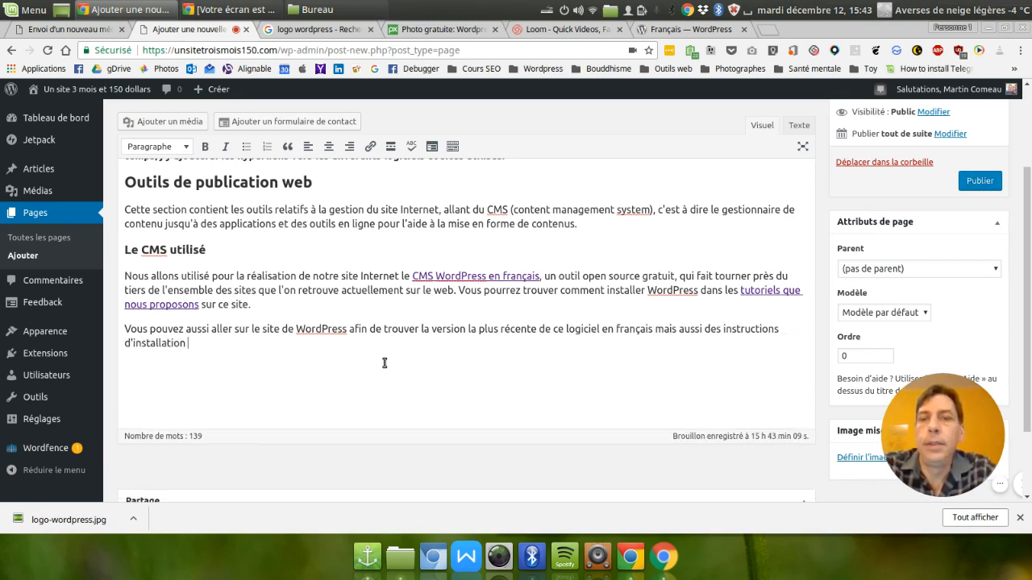
{"action": "type", "text": " détaillée."}
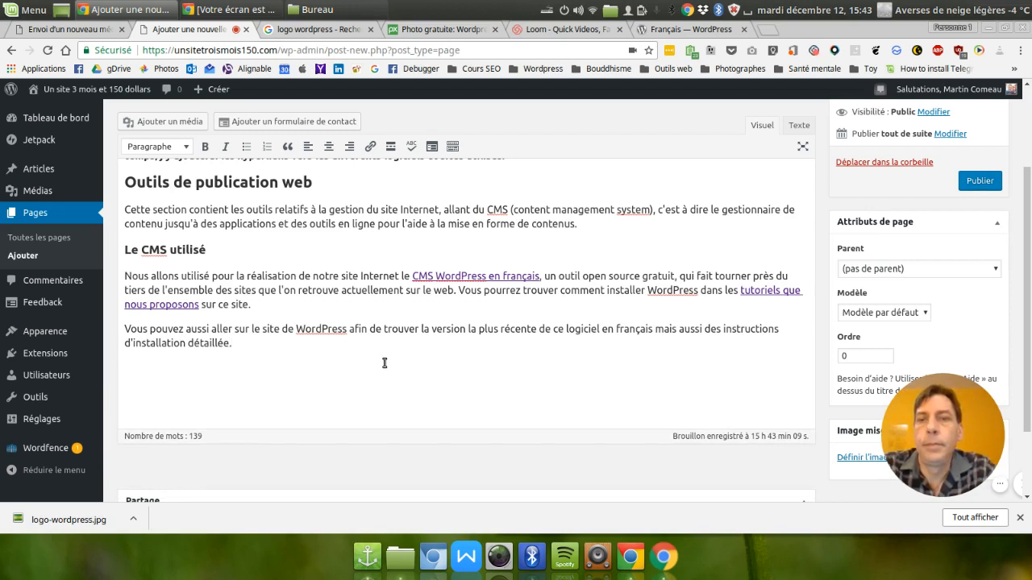
Start a new paragraph with "La communauté WordPress est supportée par une large guilde d'utilisateurs".
{"action": "key", "text": "Return"}
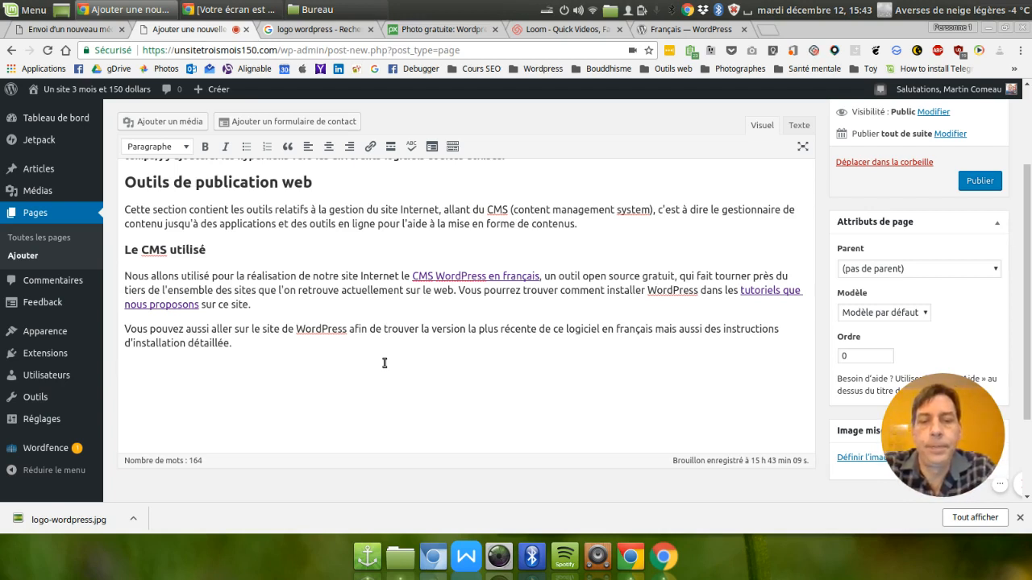
{"action": "type", "text": "La communa"}
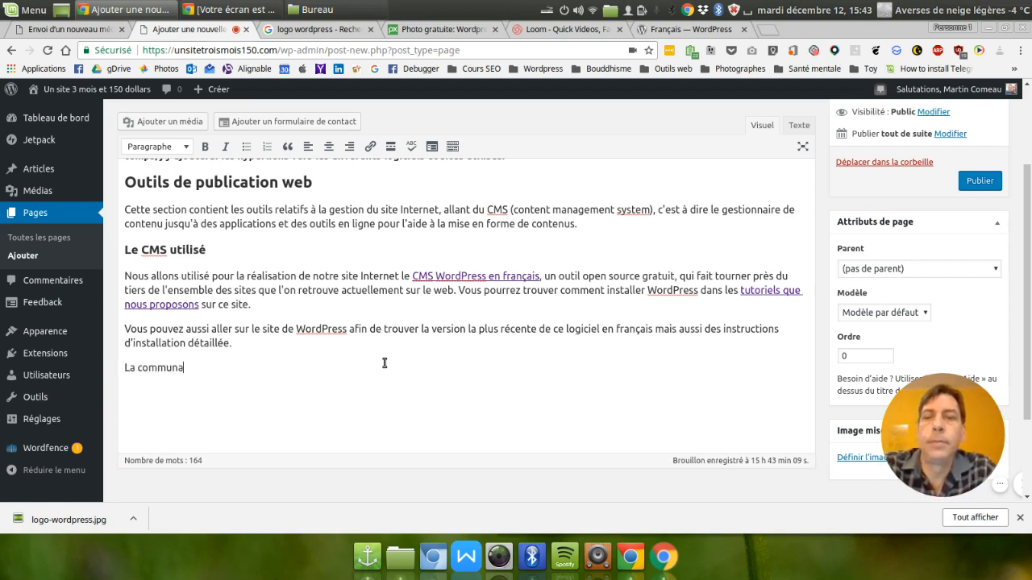
{"action": "type", "text": "uté WordPre"}
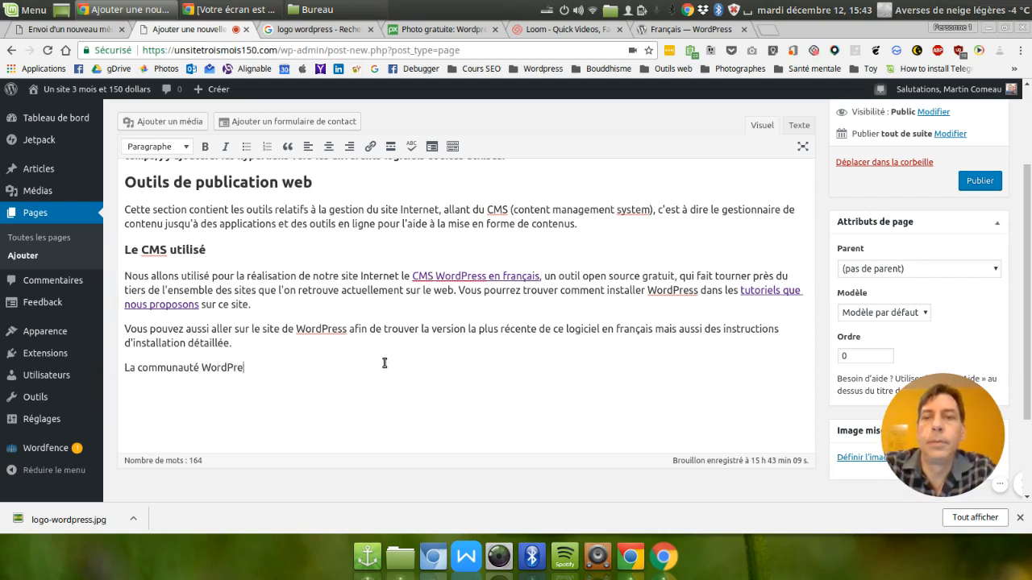
{"action": "type", "text": "ss est suppor"}
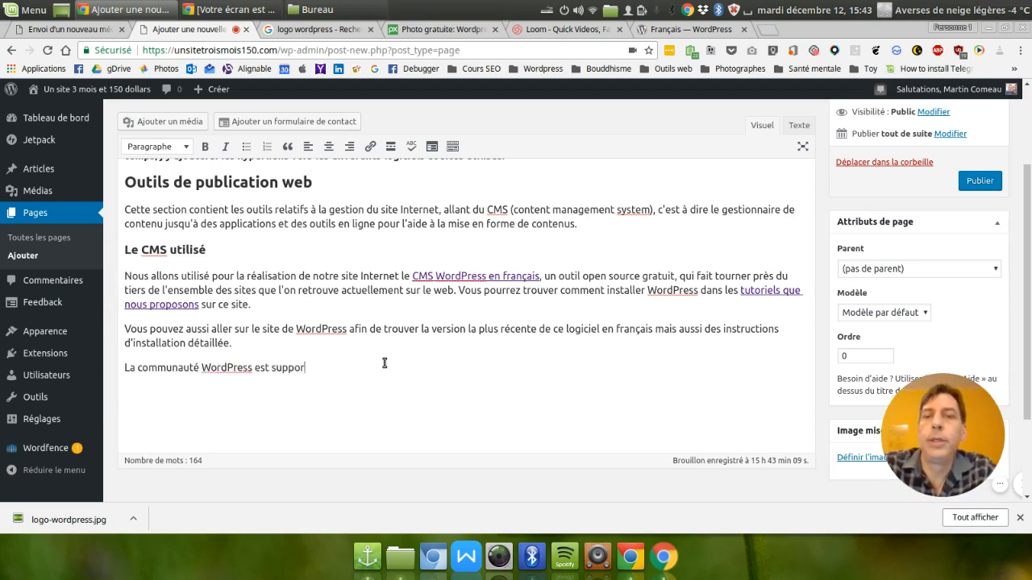
{"action": "type", "text": "tée "}
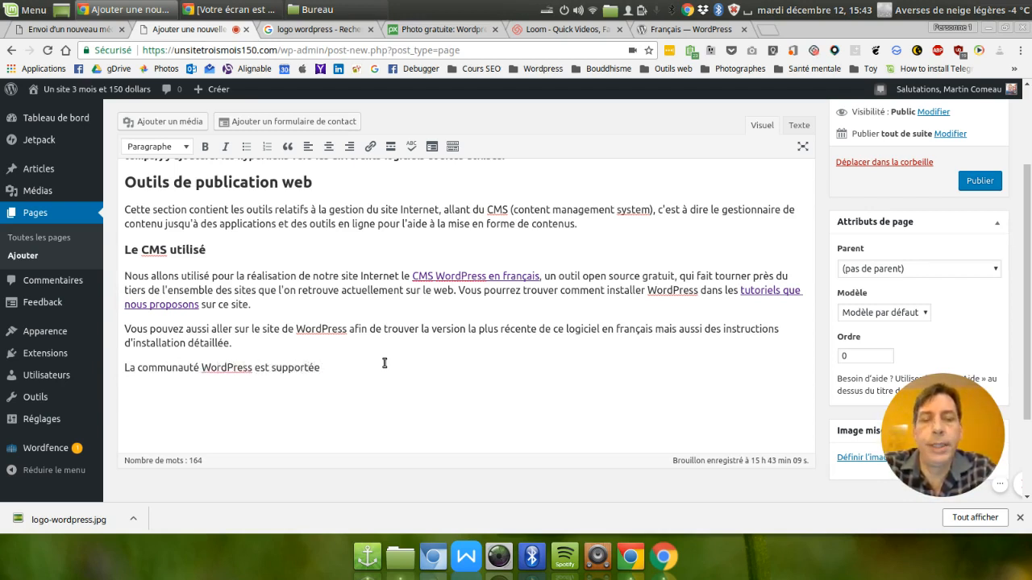
{"action": "type", "text": "par une"}
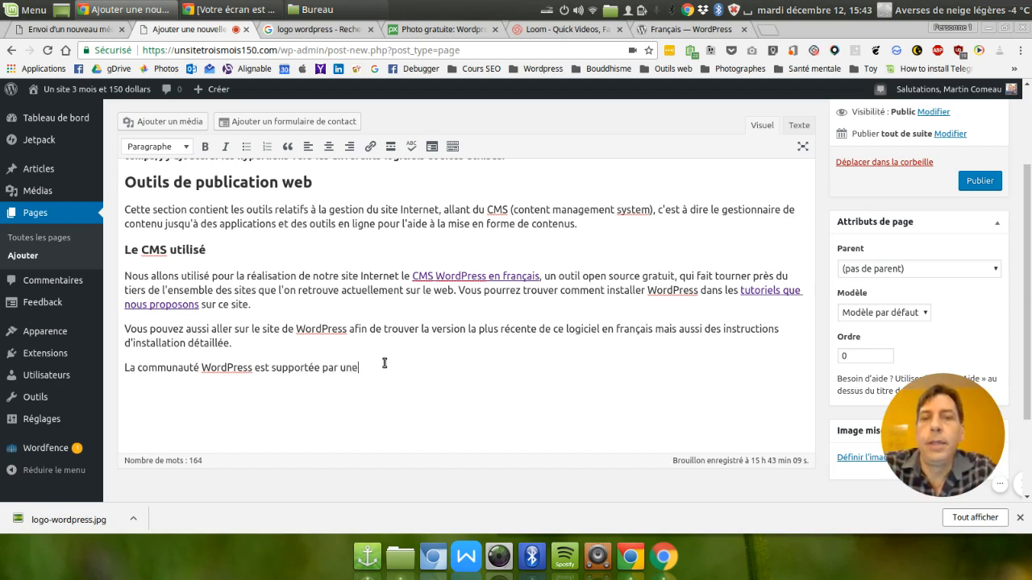
{"action": "type", "text": " la ge"}
{"action": "key", "text": "BackSpace"}
{"action": "key", "text": "BackSpace"}
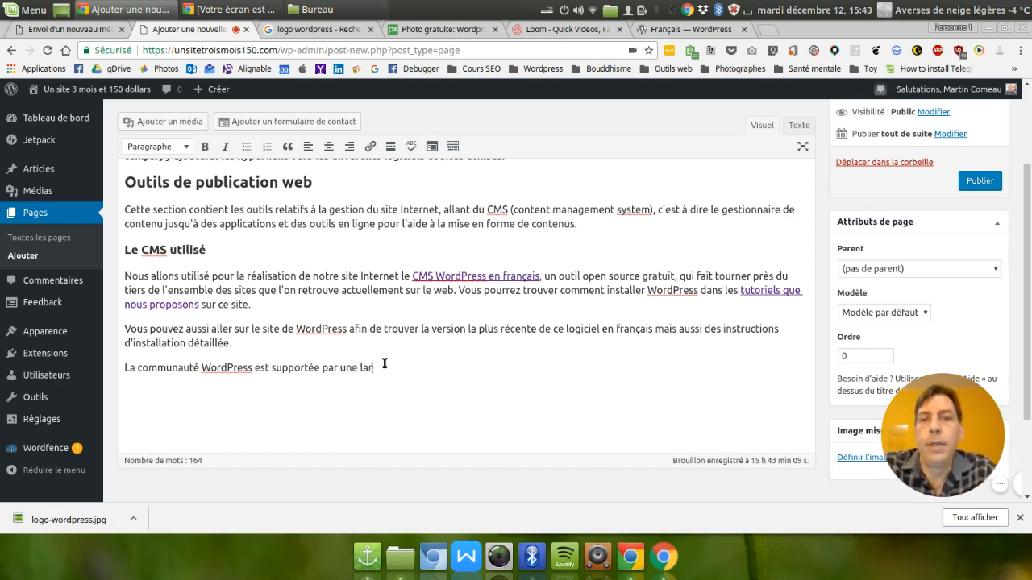
{"action": "type", "text": "rge"}
{"action": "key", "text": "BackSpace"}
{"action": "key", "text": "BackSpace"}
{"action": "type", "text": "ge gui"}
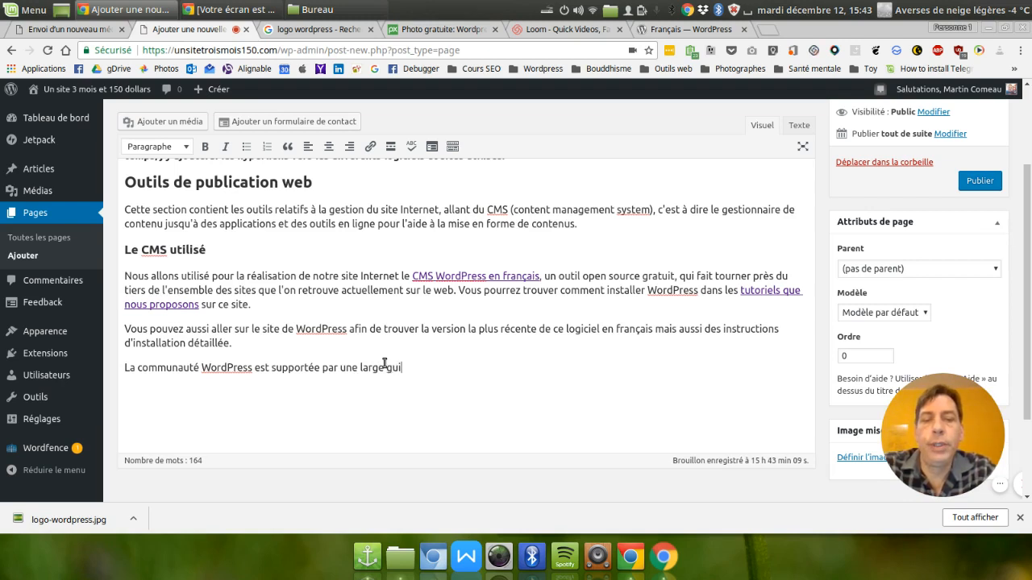
{"action": "type", "text": "lde d'utili"}
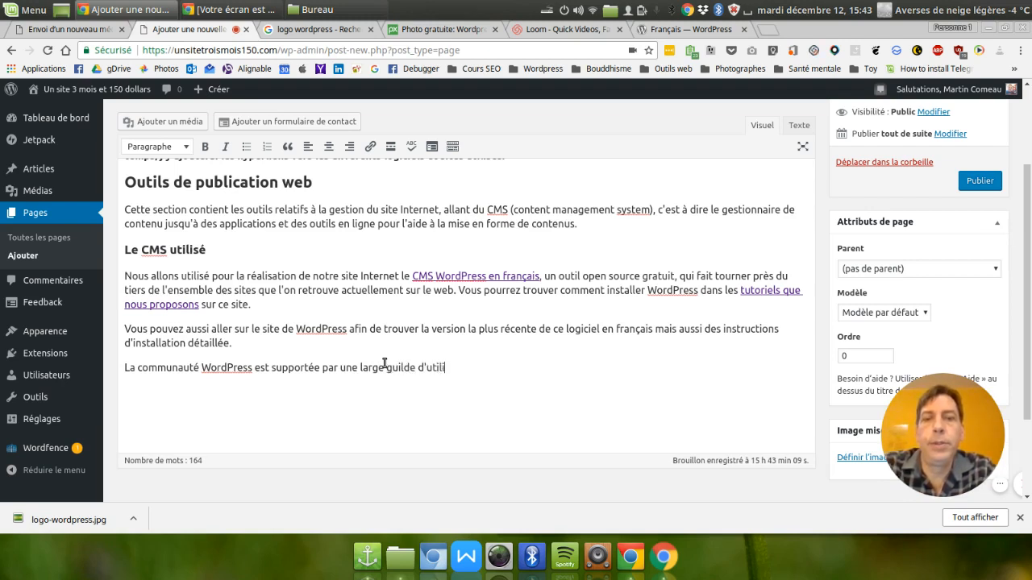
{"action": "type", "text": "sateurs, programmeurs et"}
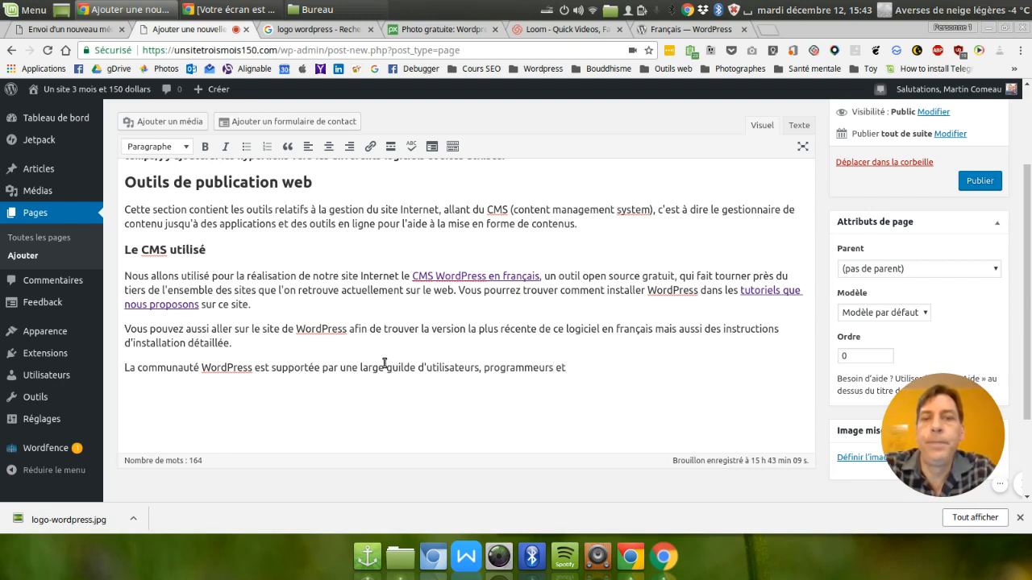
{"action": "type", "text": " com"}
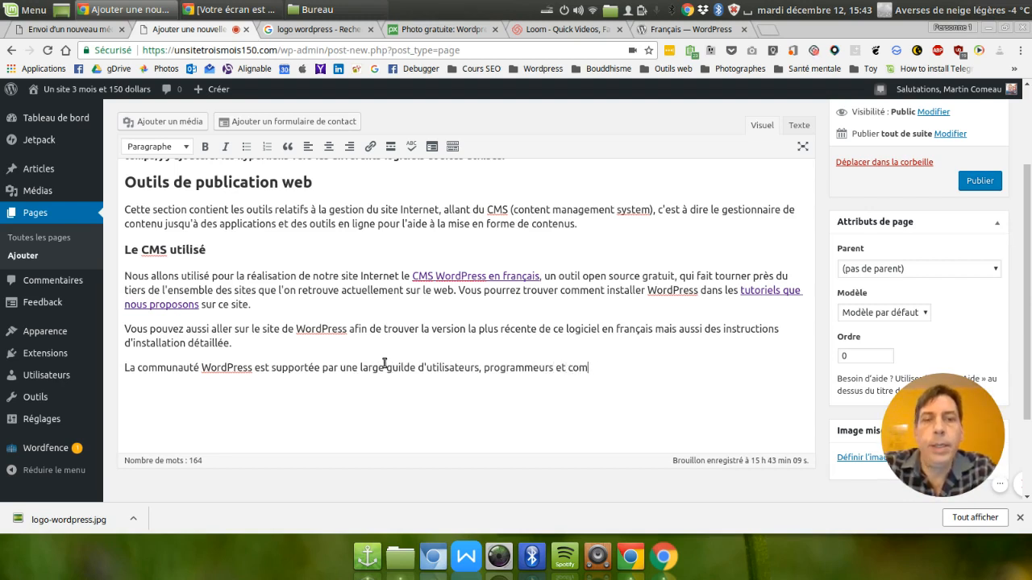
{"action": "type", "text": "me vous, des "}
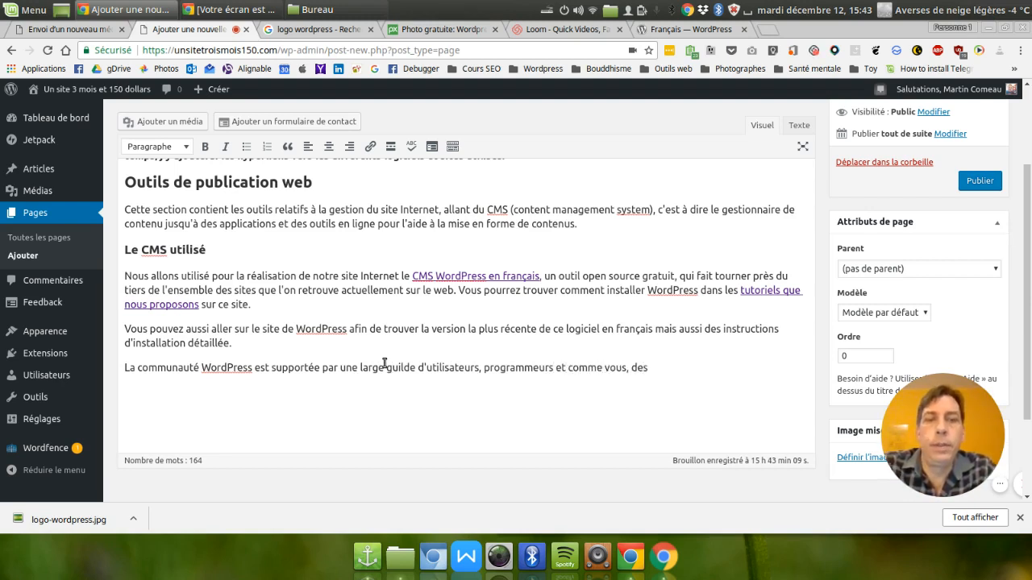
{"action": "type", "text": "internaute"}
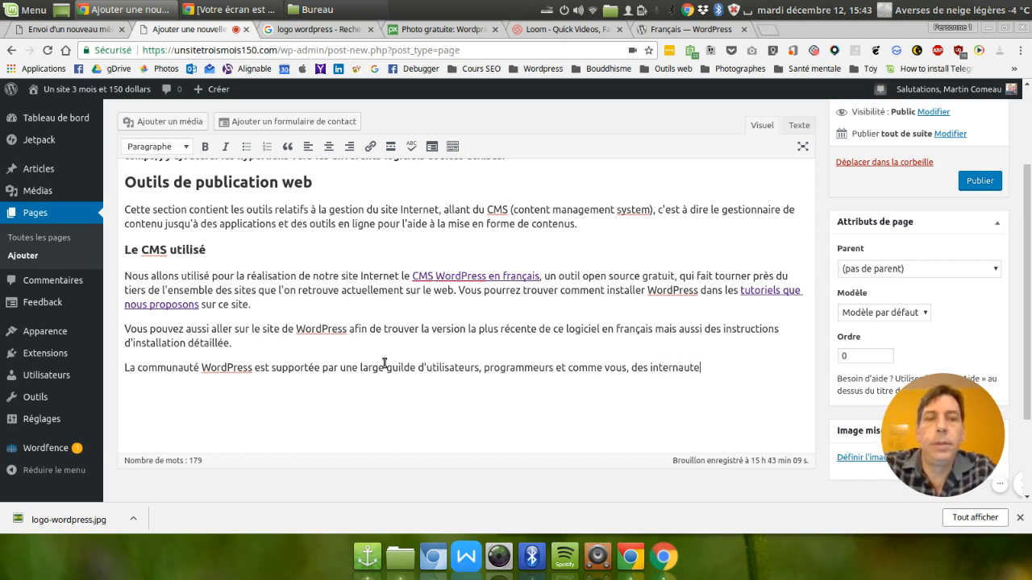
{"action": "type", "text": "s qui désirent d"}
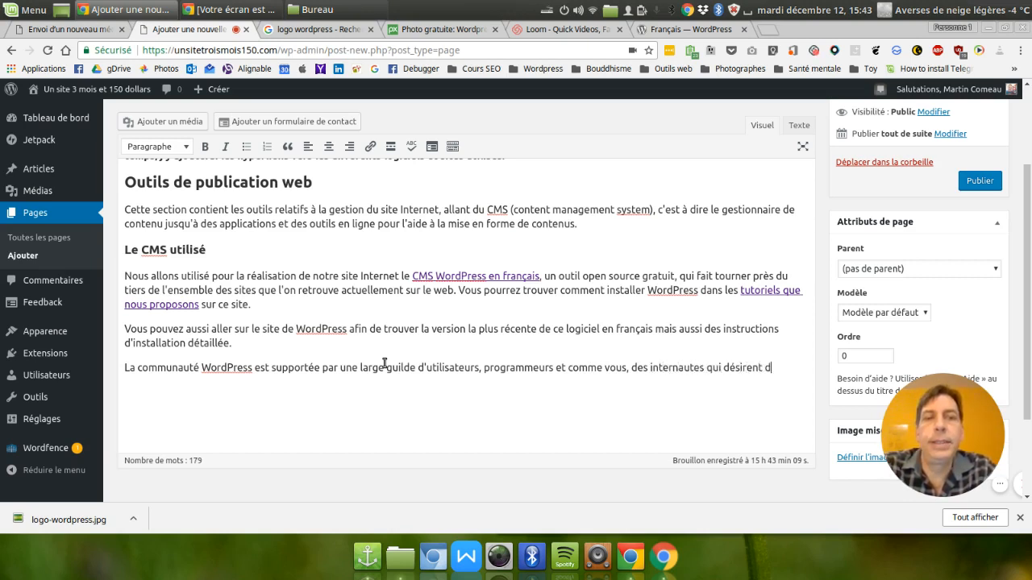
Complete the community paragraph with "s'entraider pour obtenir des solutions applicables concrètement.".
{"action": "key", "text": "BackSpace"}
{"action": "type", "text": "s'entr"}
{"action": "type", "text": "aide"}
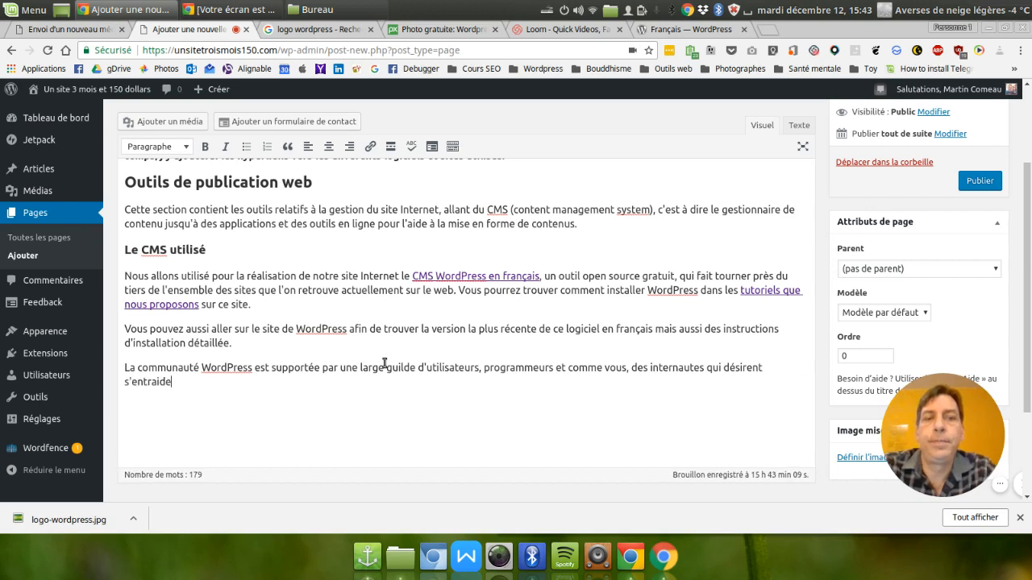
{"action": "type", "text": "r pour obte"}
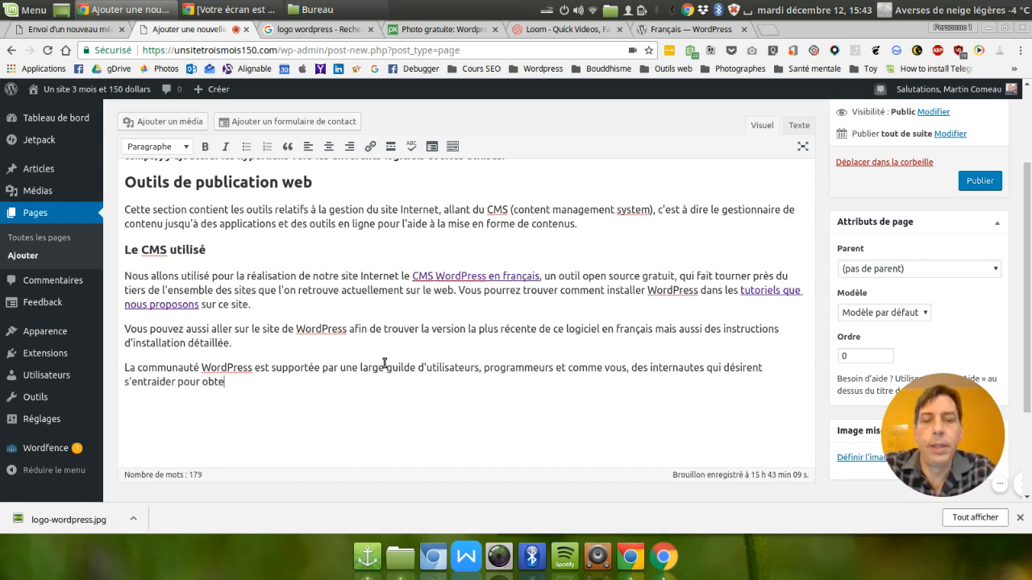
{"action": "type", "text": "nir des solutions applicables con"}
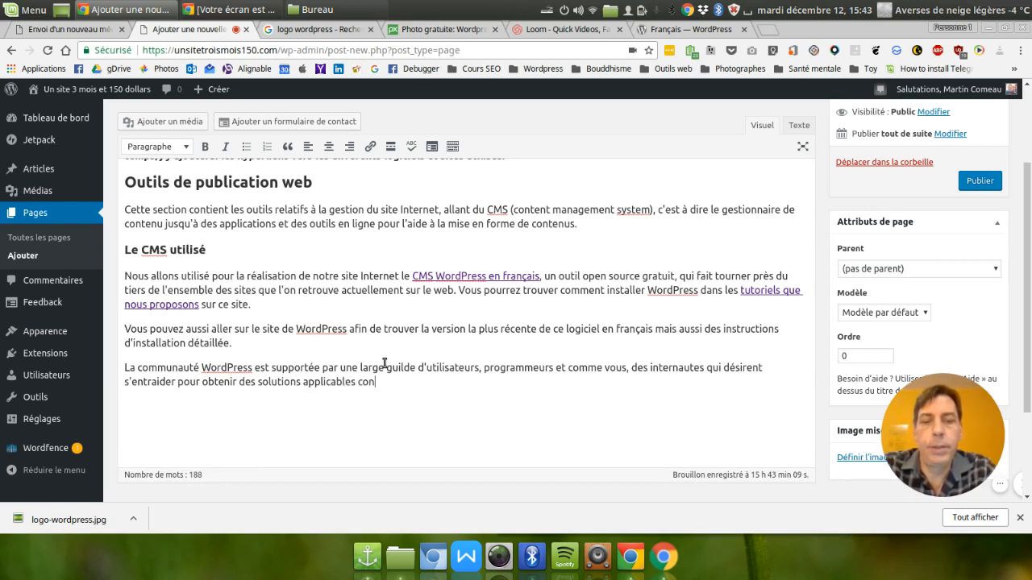
{"action": "type", "text": "ement."}
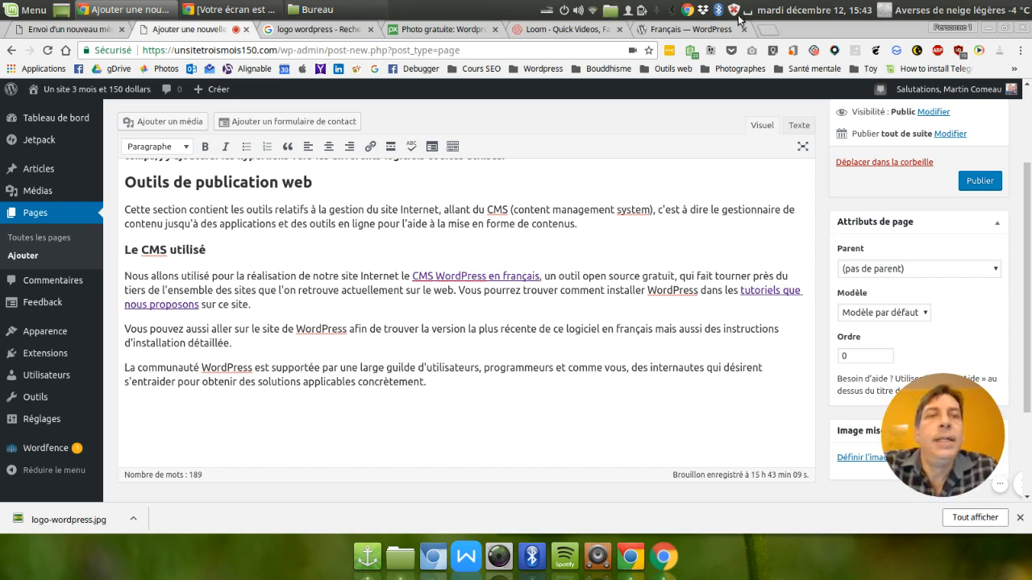
Open the Installation page of the French WordPress site and copy its web address.
{"action": "left_click", "coordinate": [679, 33]}
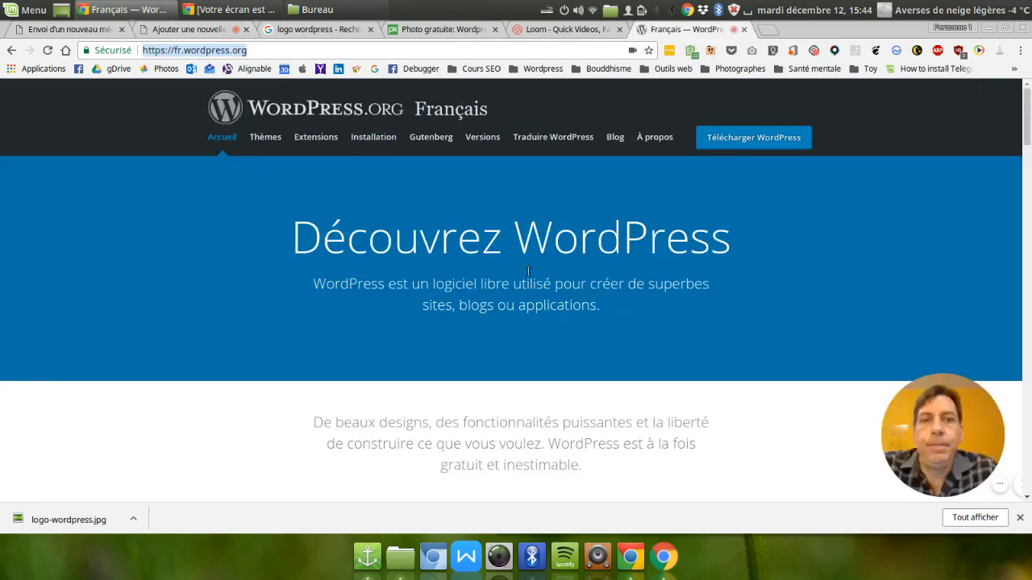
{"action": "left_click", "coordinate": [385, 139]}
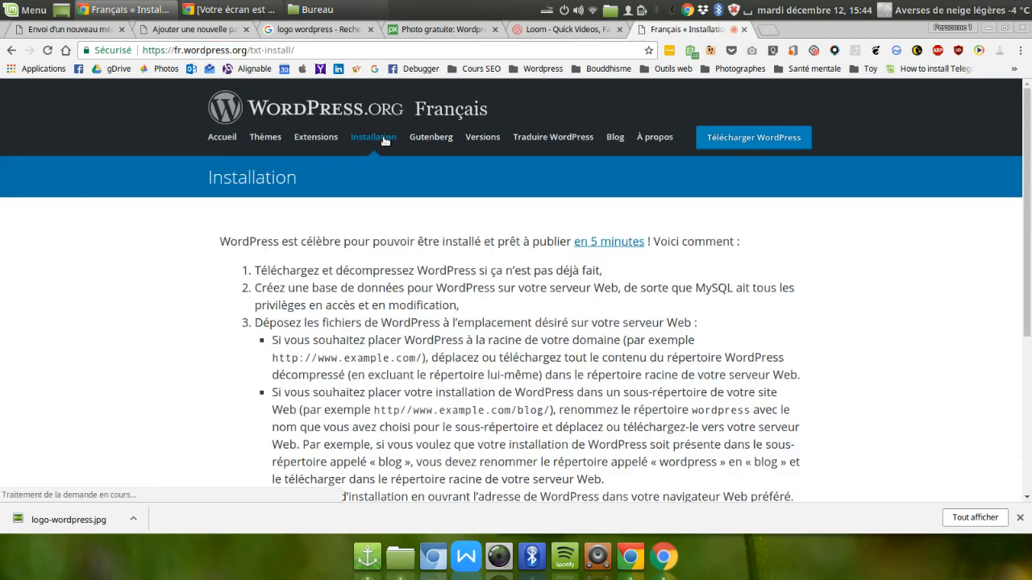
{"action": "left_click", "coordinate": [221, 50]}
{"action": "key", "text": "ctrl+c"}
{"action": "right_click", "coordinate": [221, 50]}
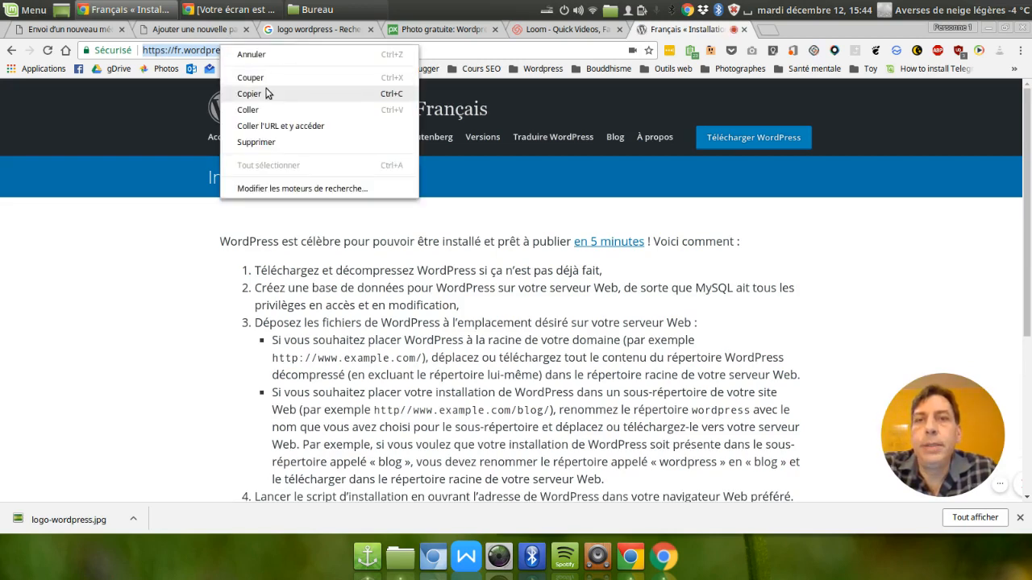
{"action": "left_click", "coordinate": [268, 92]}
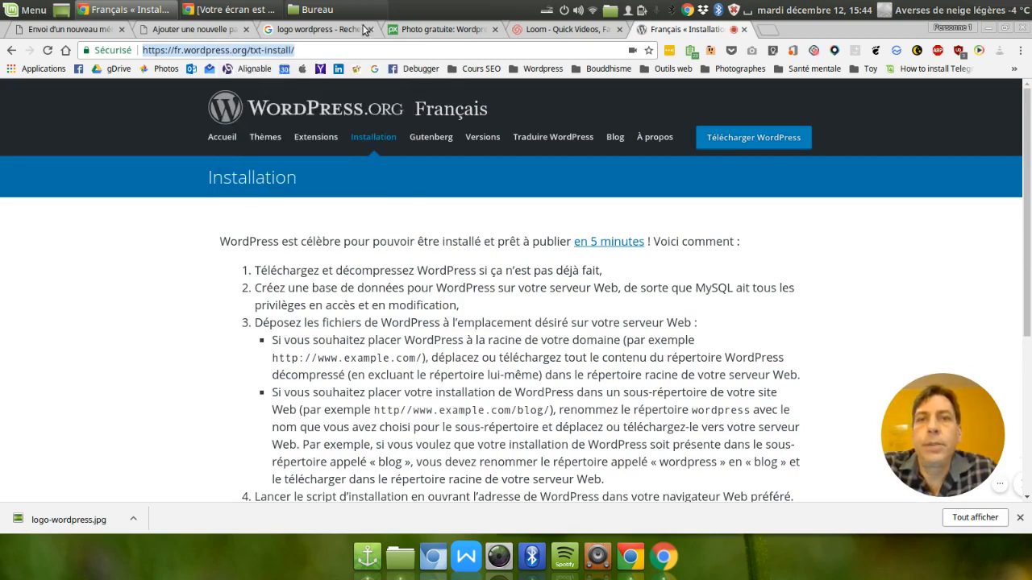
{"action": "left_click", "coordinate": [197, 29]}
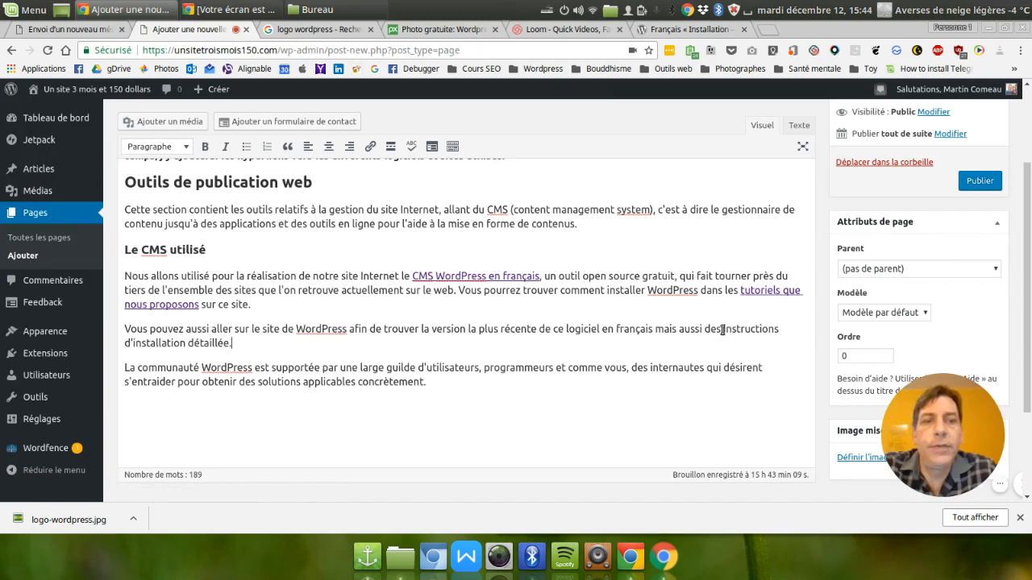
{"action": "left_click_drag", "start_coordinate": [724, 329], "coordinate": [230, 345]}
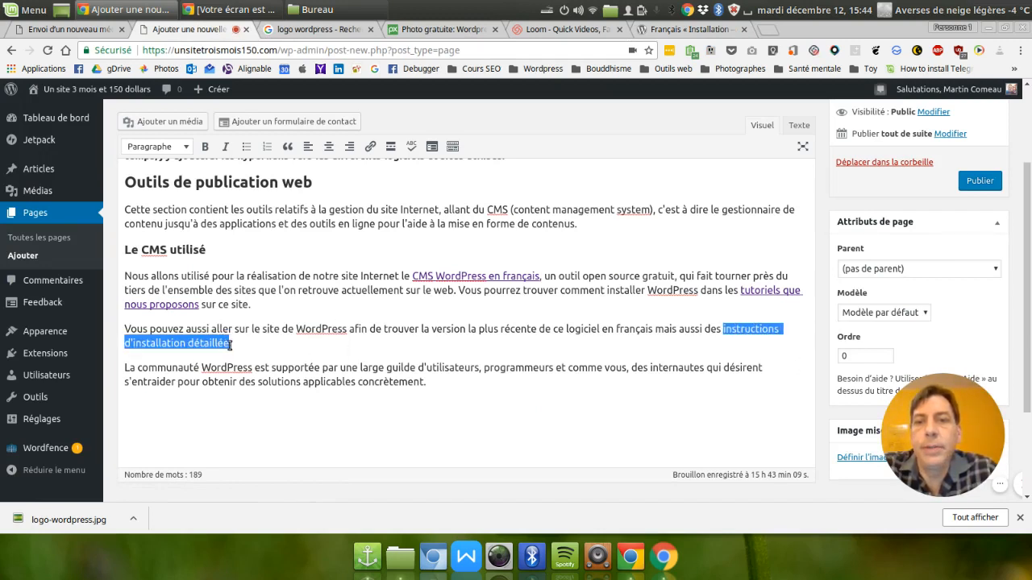
{"action": "left_click", "coordinate": [370, 148]}
{"action": "key", "text": "ctrl+v"}
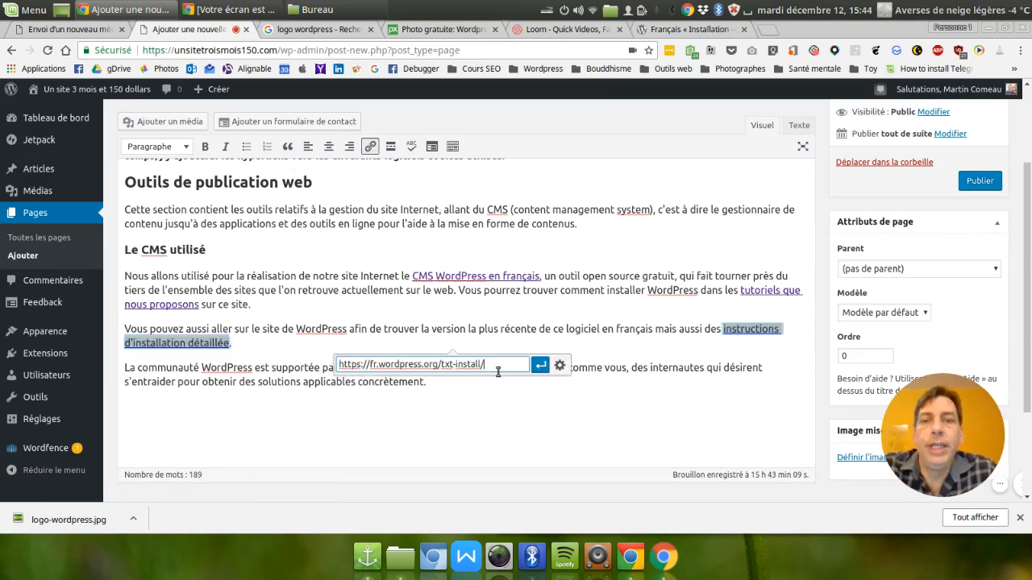
{"action": "left_click", "coordinate": [559, 365]}
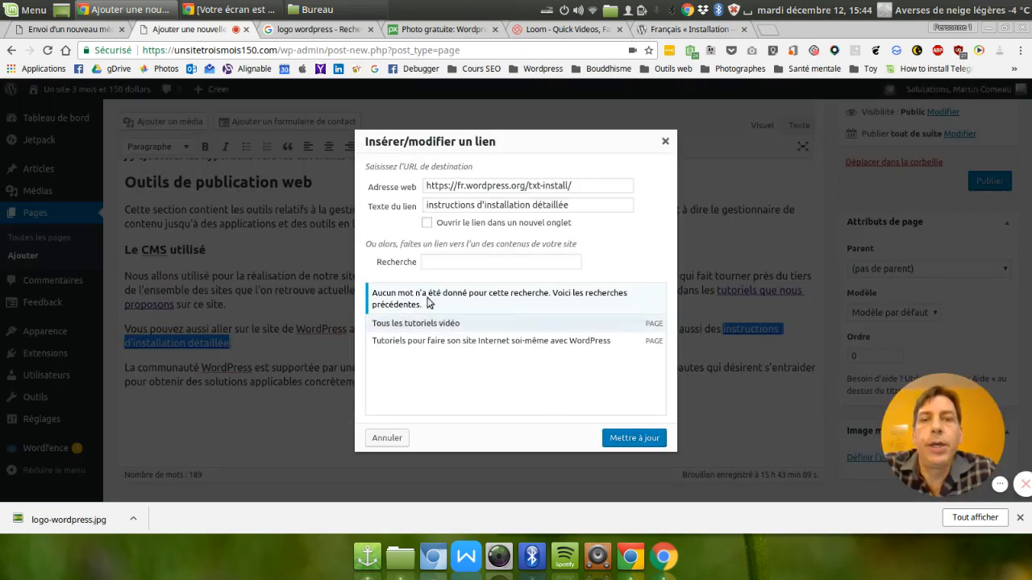
{"action": "left_click", "coordinate": [426, 224]}
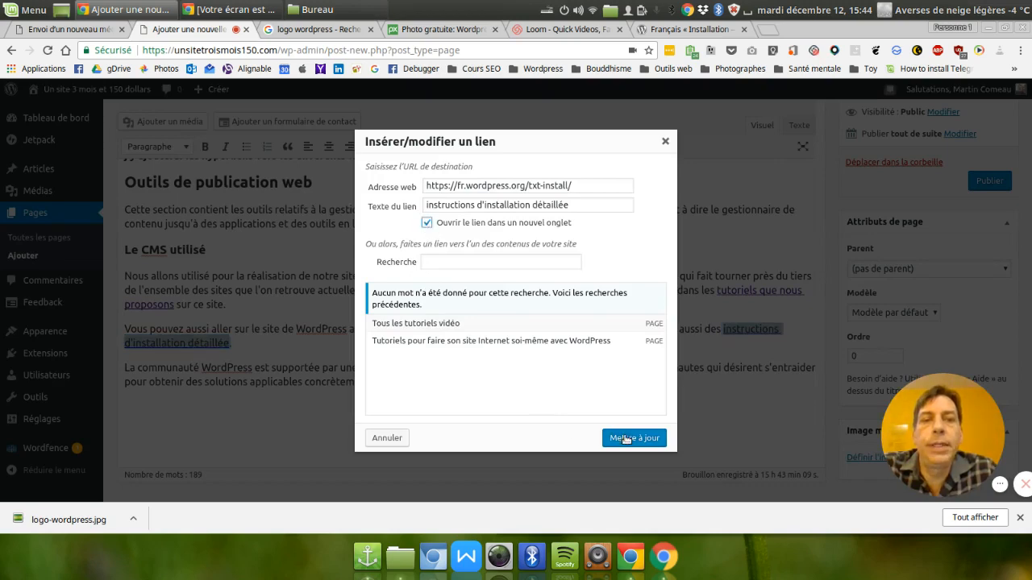
{"action": "left_click", "coordinate": [633, 439]}
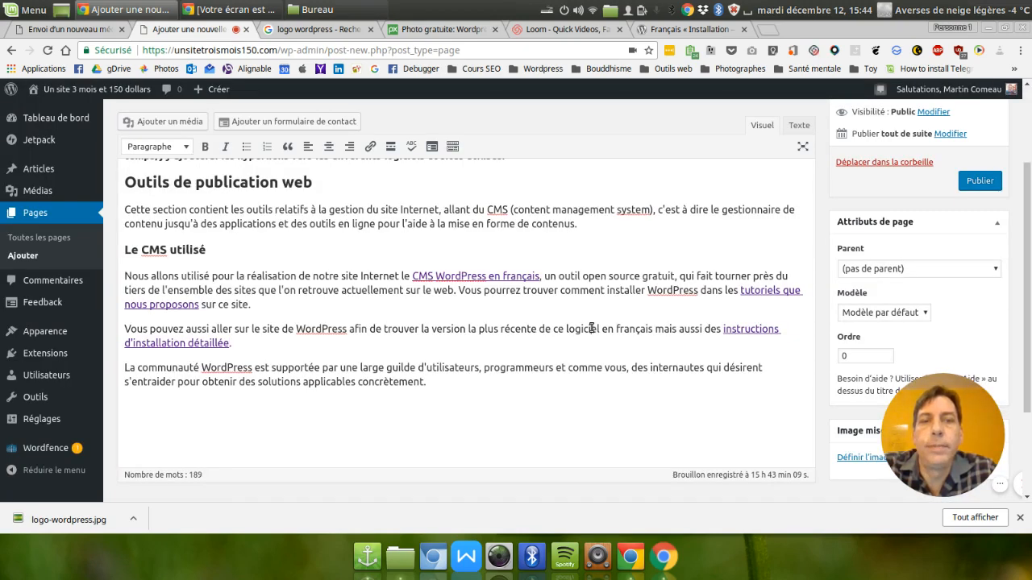
Open the download page of the French WordPress site and copy its web address.
{"action": "left_click", "coordinate": [684, 29]}
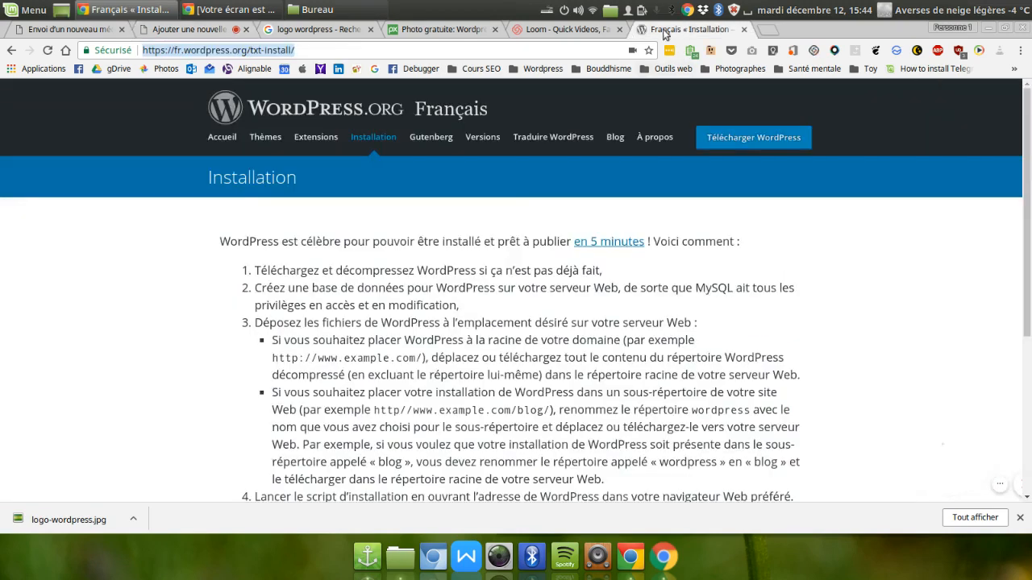
{"action": "left_click", "coordinate": [760, 139]}
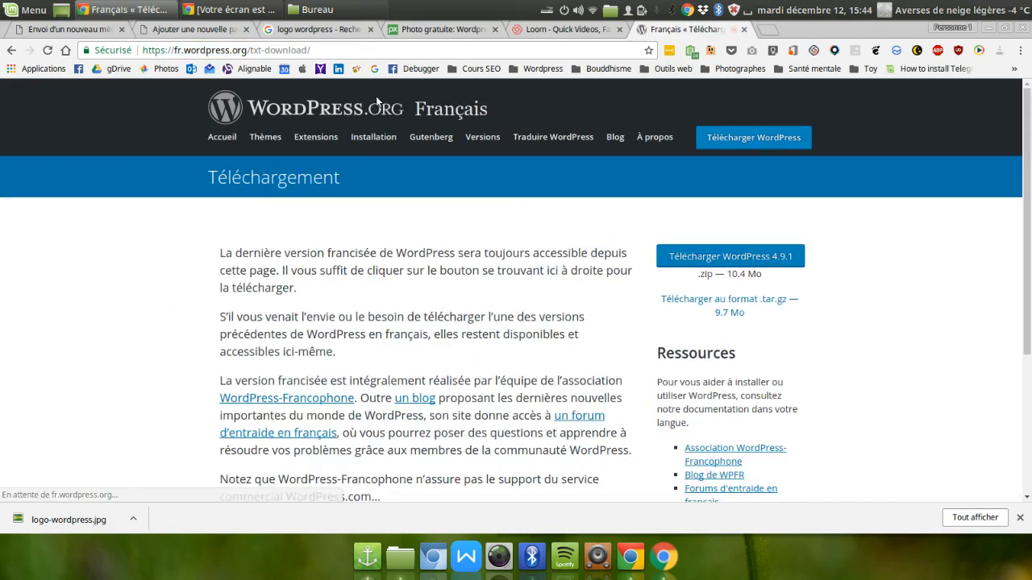
{"action": "left_click", "coordinate": [242, 50]}
{"action": "key", "text": "ctrl+c"}
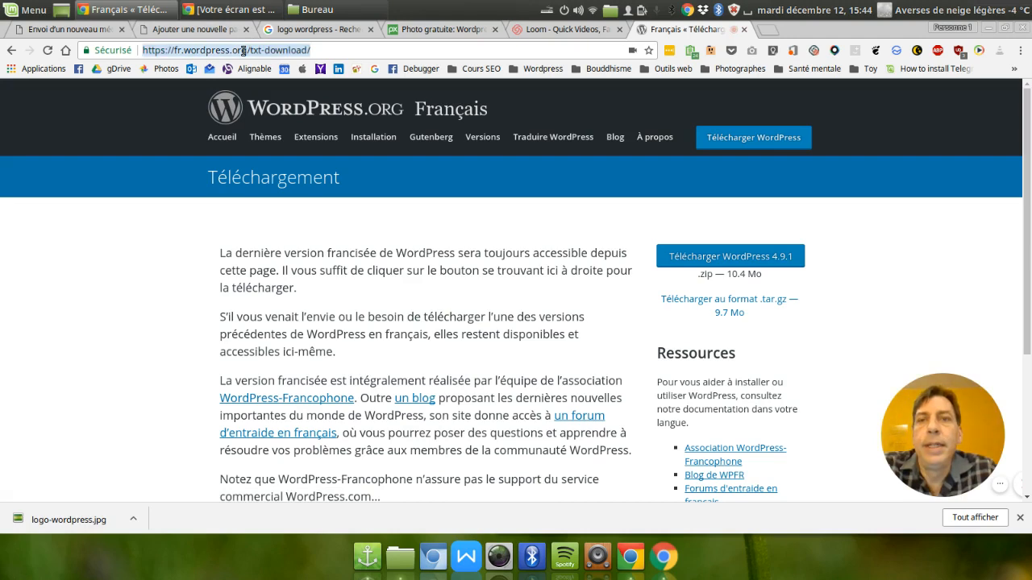
{"action": "right_click", "coordinate": [242, 50]}
{"action": "left_click", "coordinate": [303, 100]}
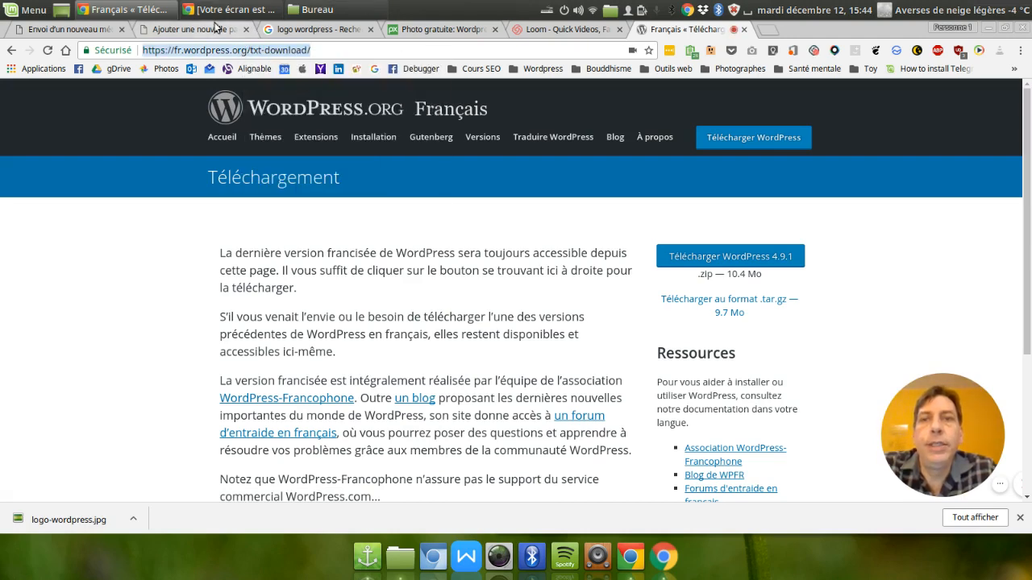
{"action": "left_click", "coordinate": [219, 29]}
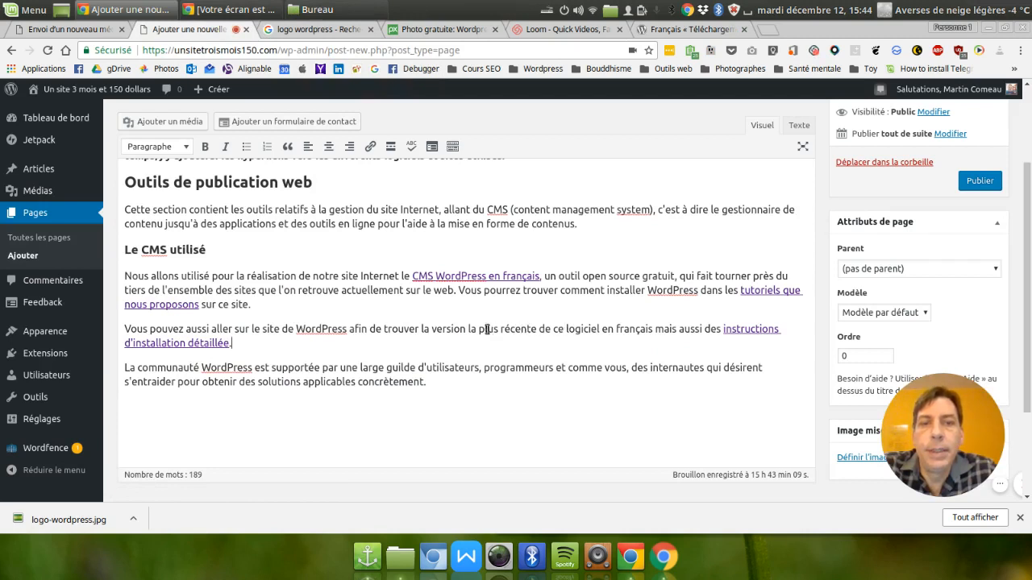
{"action": "left_click_drag", "start_coordinate": [434, 329], "coordinate": [656, 329]}
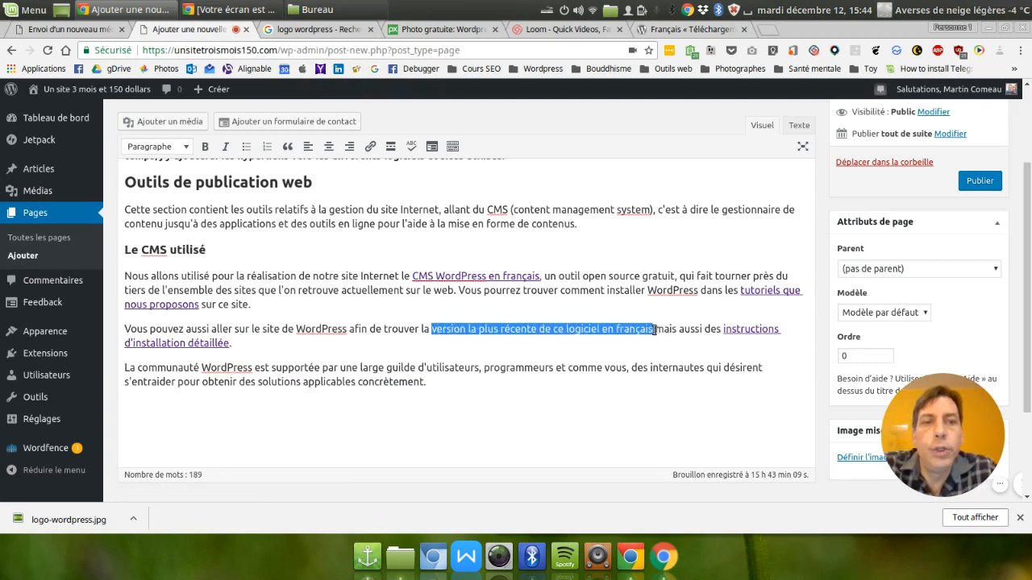
{"action": "left_click", "coordinate": [369, 150]}
{"action": "key", "text": "ctrl+v"}
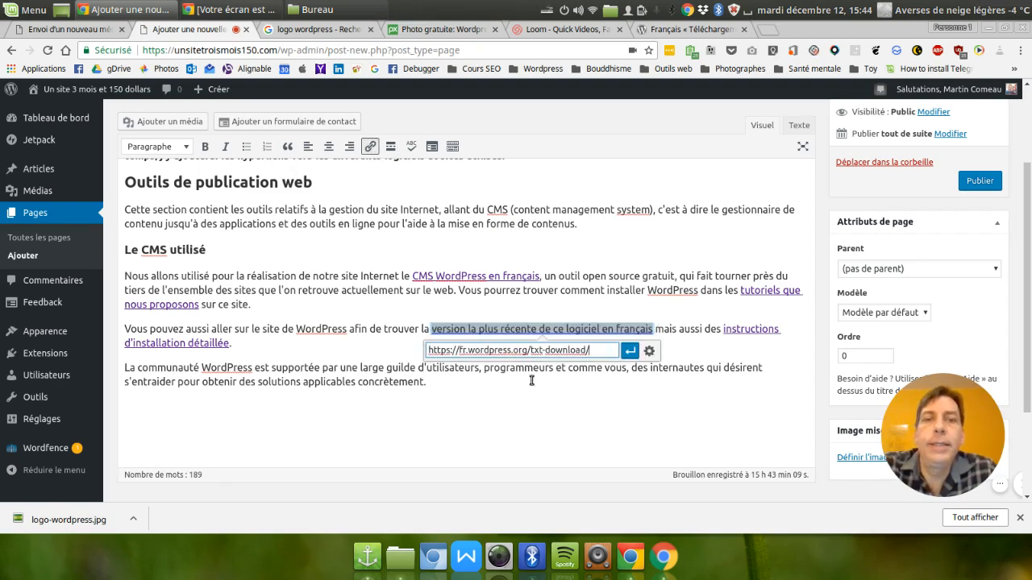
{"action": "left_click", "coordinate": [649, 353]}
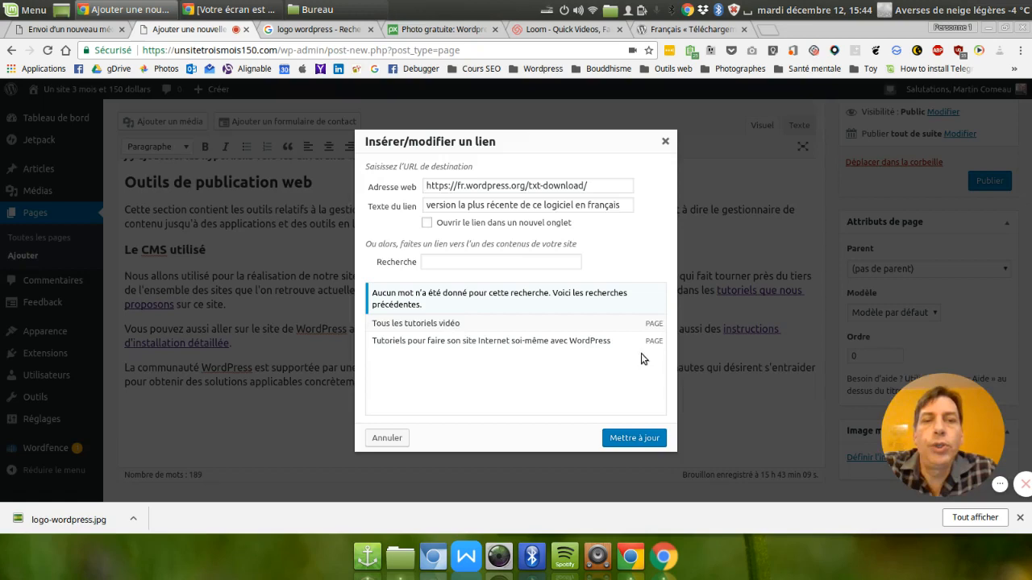
{"action": "left_click", "coordinate": [425, 225]}
{"action": "left_click", "coordinate": [635, 439]}
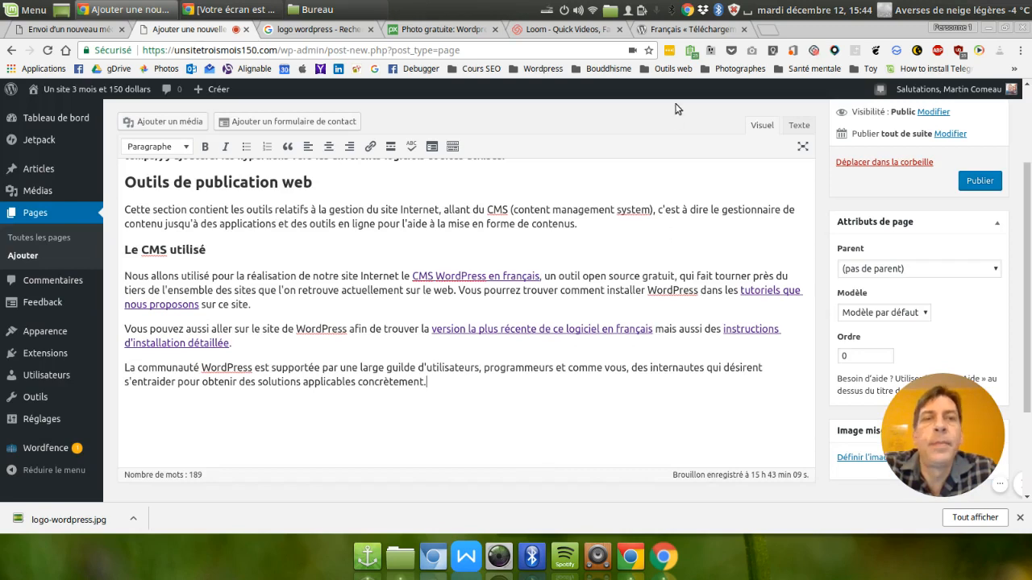
Check the home page of the French WordPress site, and search Google for "forum wordpress".
{"action": "left_click", "coordinate": [673, 29]}
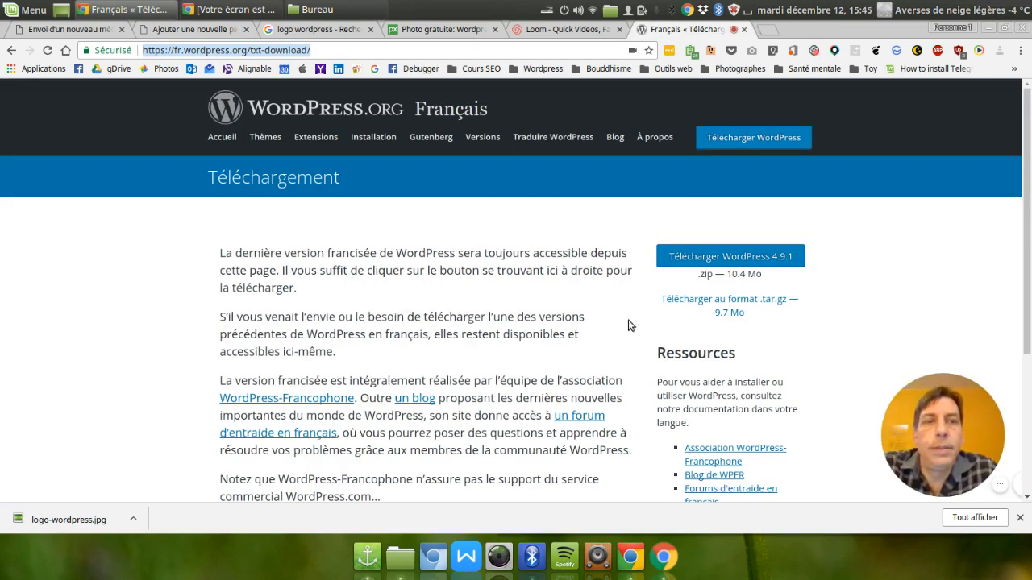
{"action": "left_click", "coordinate": [227, 109]}
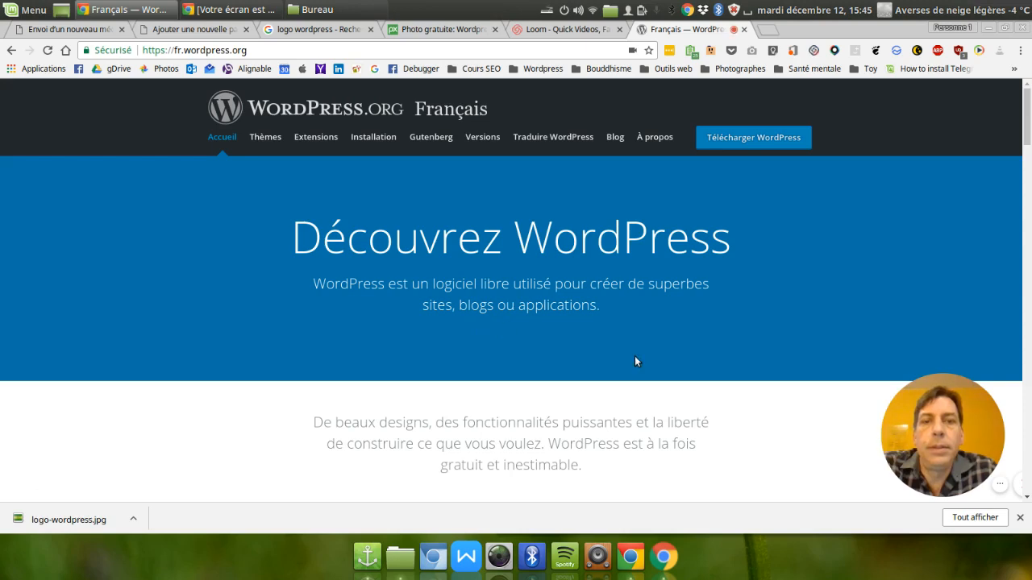
{"action": "left_click", "coordinate": [321, 45]}
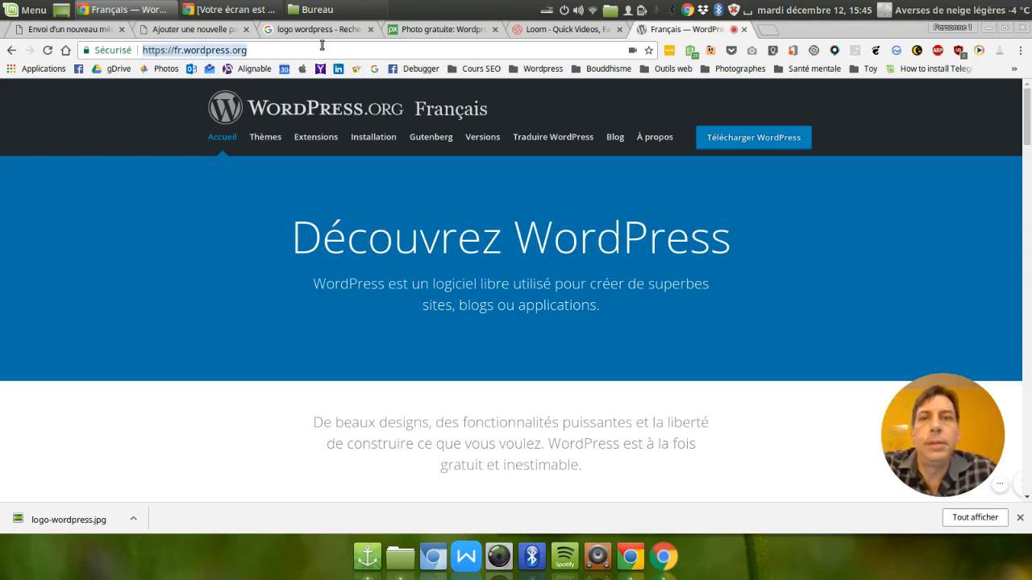
{"action": "type", "text": "foru"}
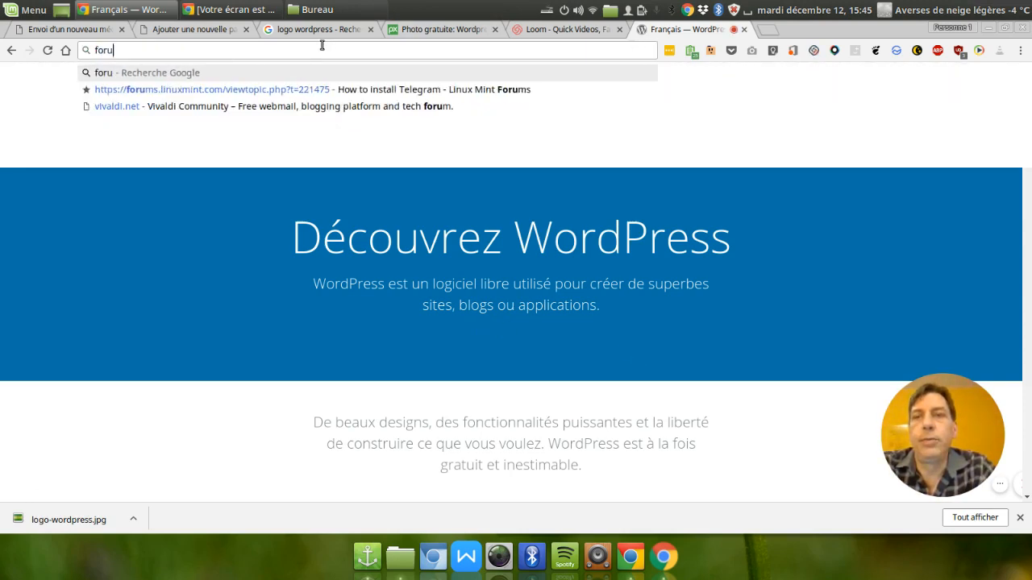
{"action": "type", "text": "m wordpress"}
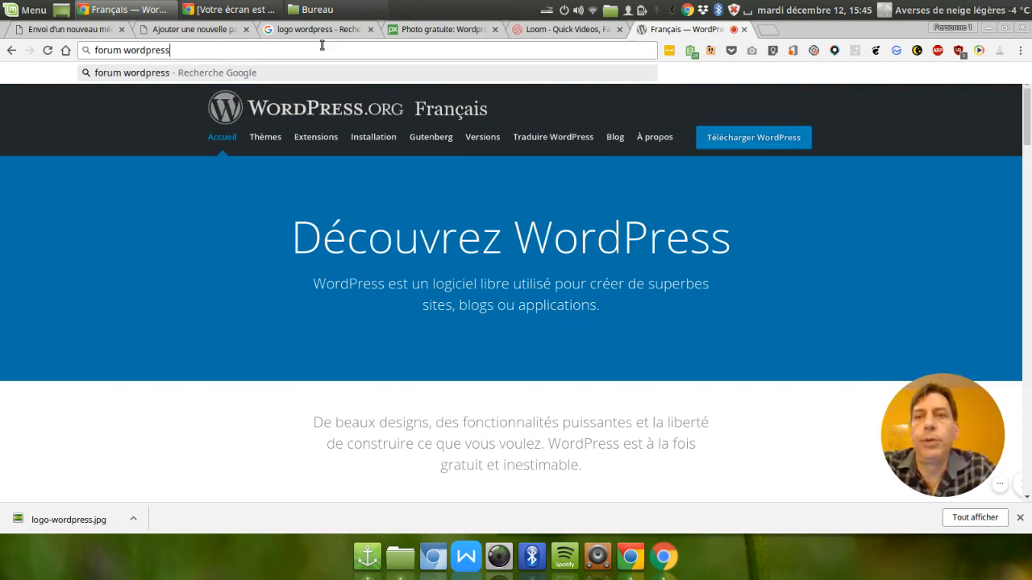
{"action": "key", "text": "Return"}
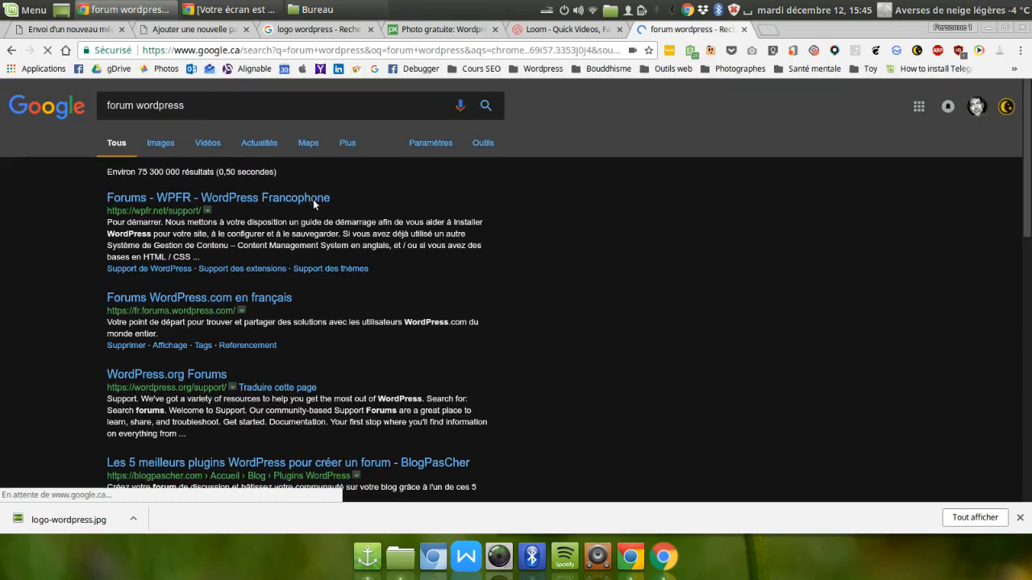
Look at the WPFR forums result, return to the search results, and open WordPress.org Forums to copy its web address.
{"action": "left_click", "coordinate": [270, 199]}
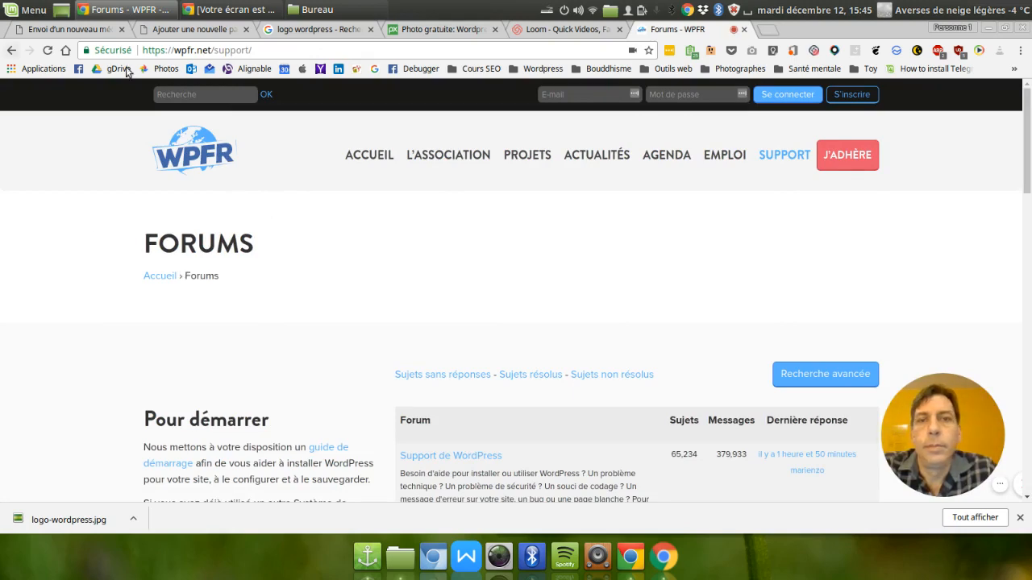
{"action": "left_click", "coordinate": [12, 50]}
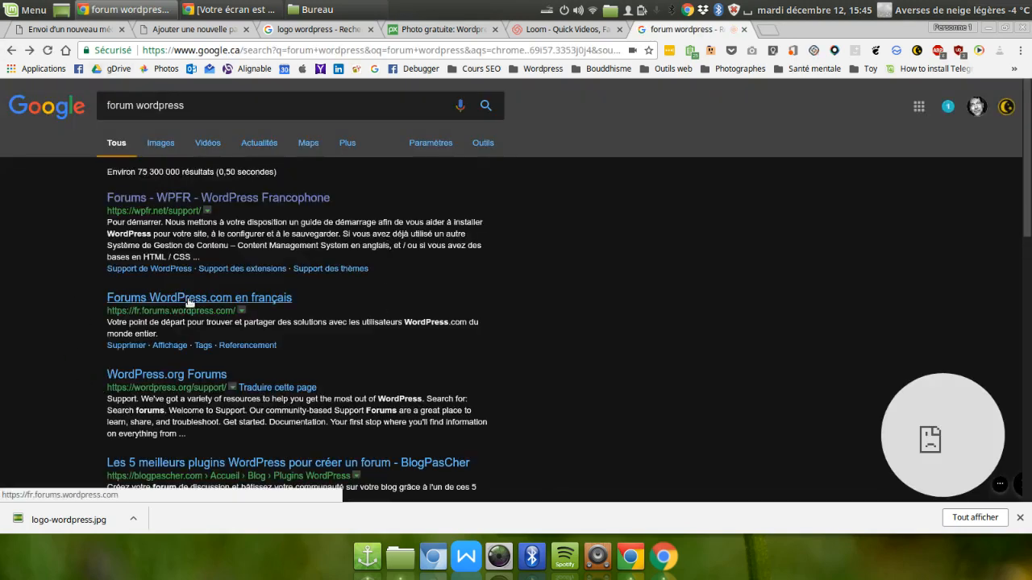
{"action": "left_click", "coordinate": [185, 374]}
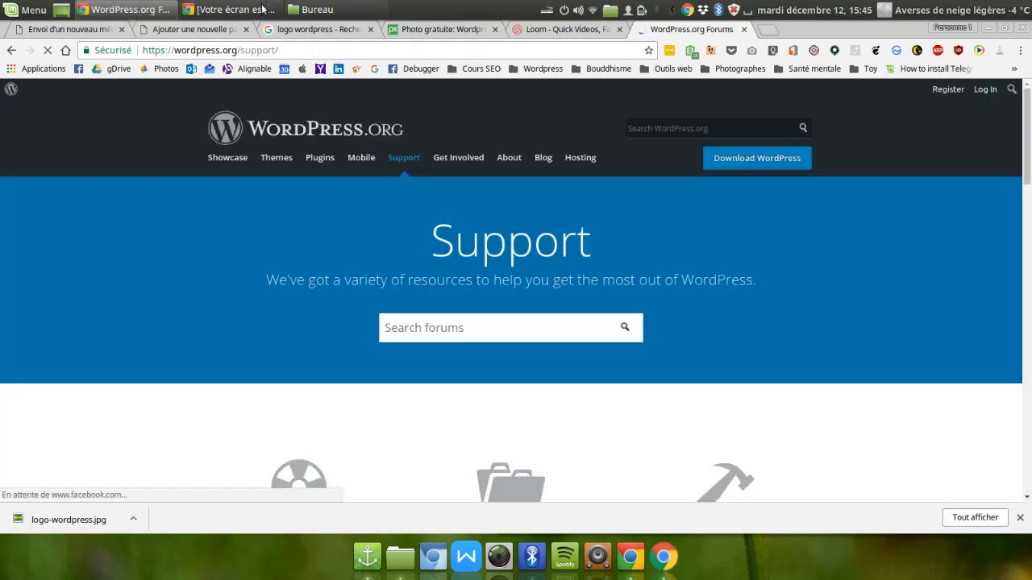
{"action": "left_click", "coordinate": [216, 50]}
{"action": "key", "text": "ctrl+c"}
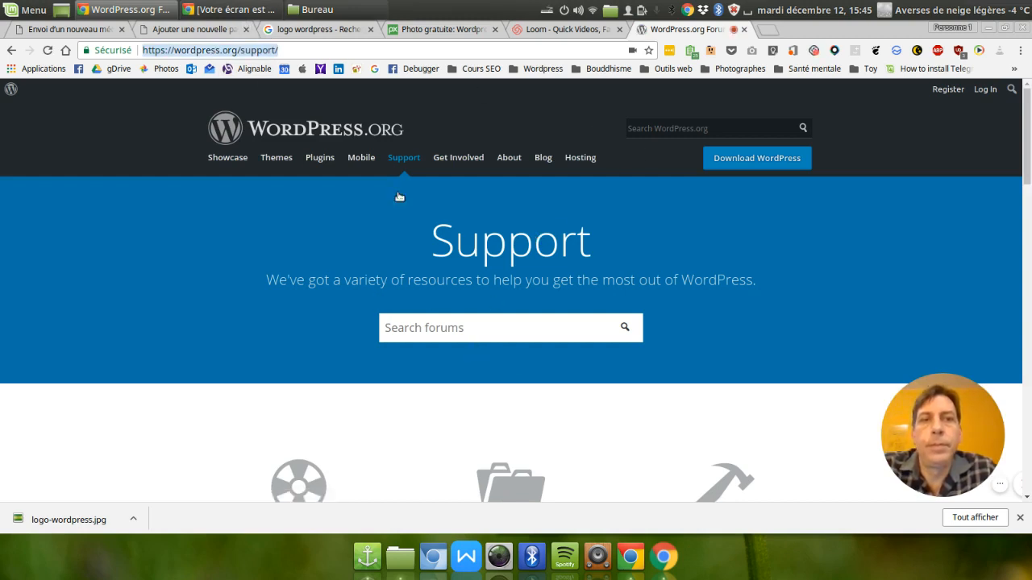
{"action": "left_click", "coordinate": [205, 30]}
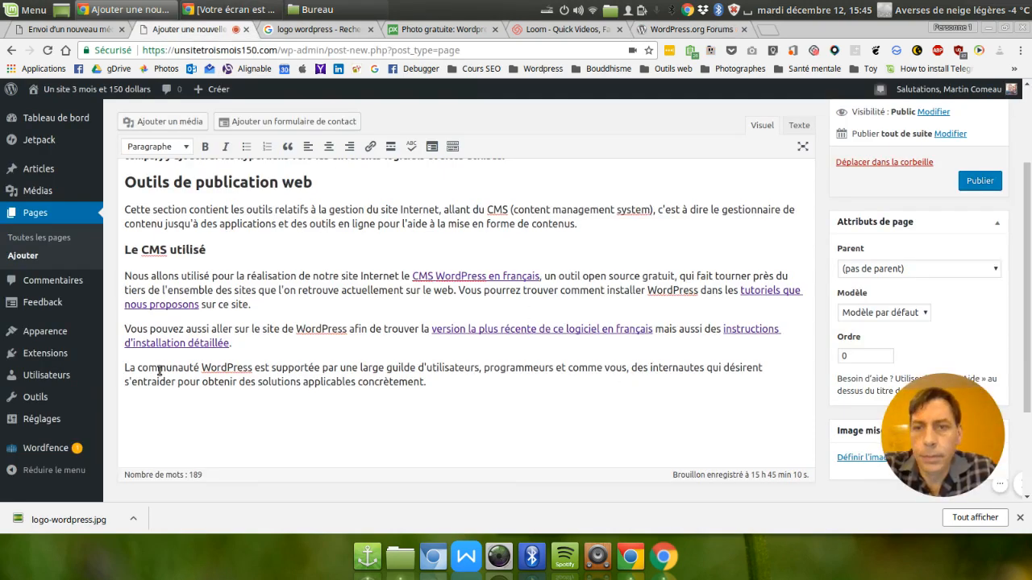
{"action": "left_click_drag", "start_coordinate": [137, 368], "coordinate": [254, 367]}
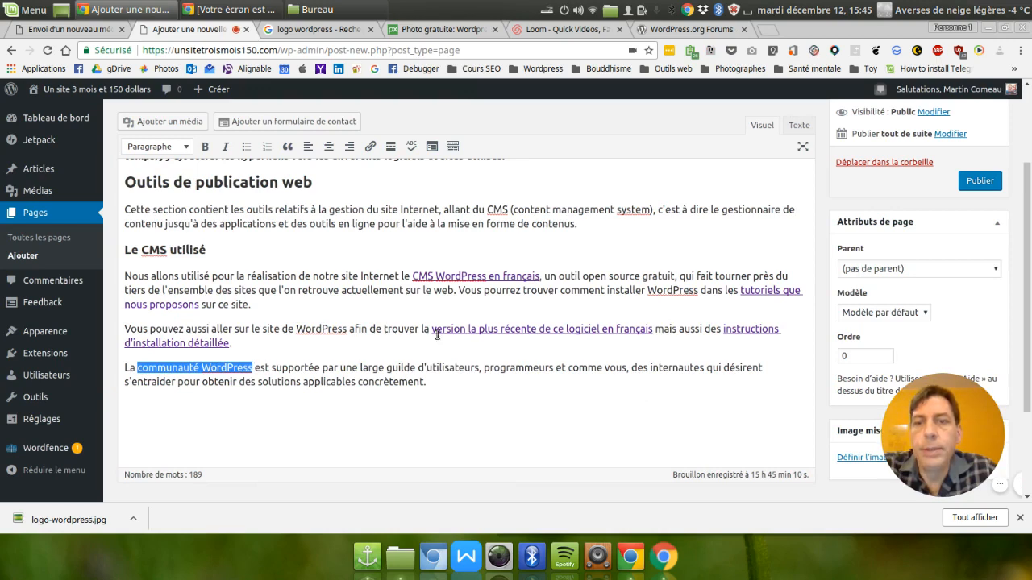
{"action": "left_click", "coordinate": [370, 148]}
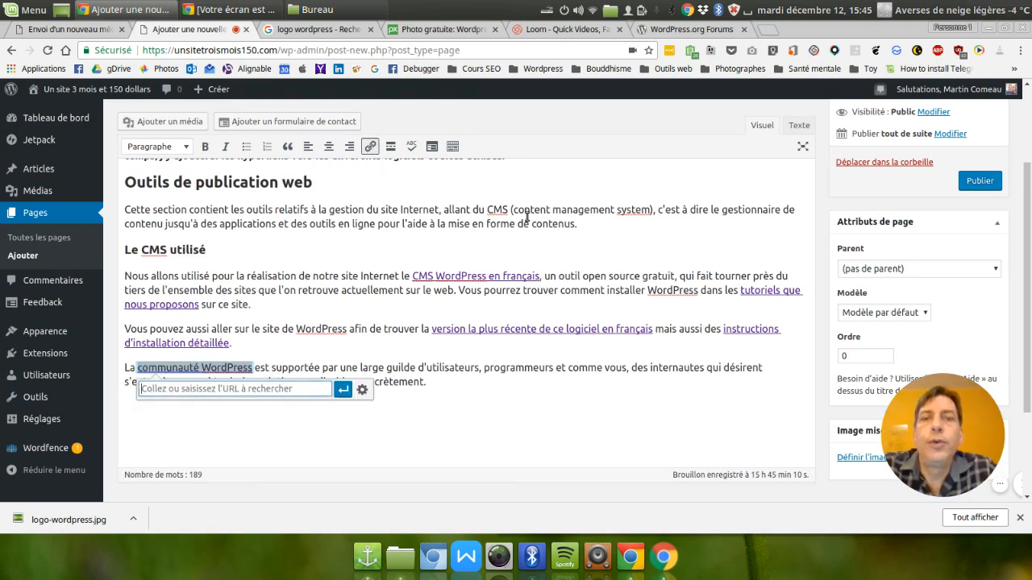
{"action": "key", "text": "ctrl+v"}
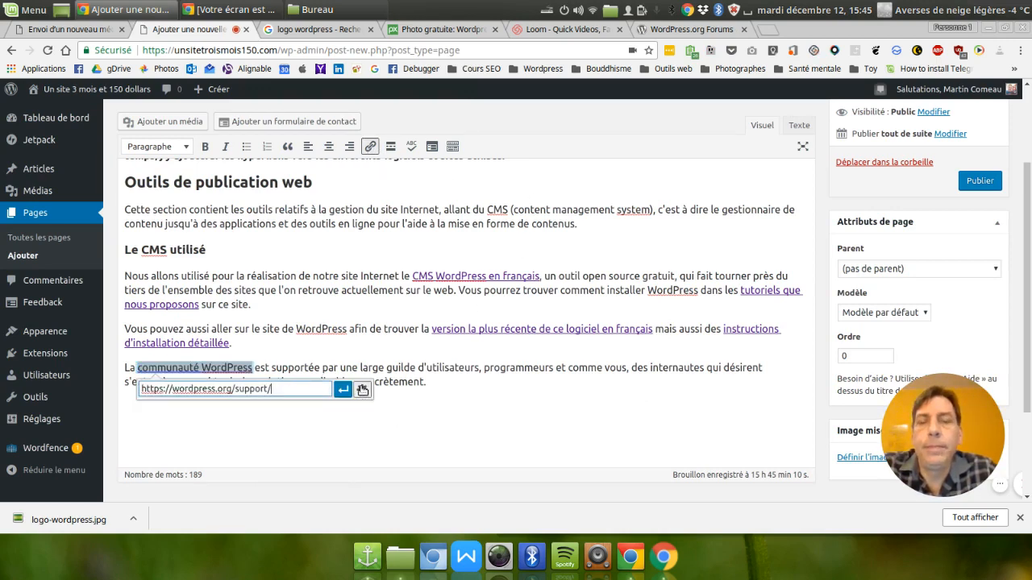
{"action": "left_click", "coordinate": [362, 390]}
{"action": "left_click", "coordinate": [427, 223]}
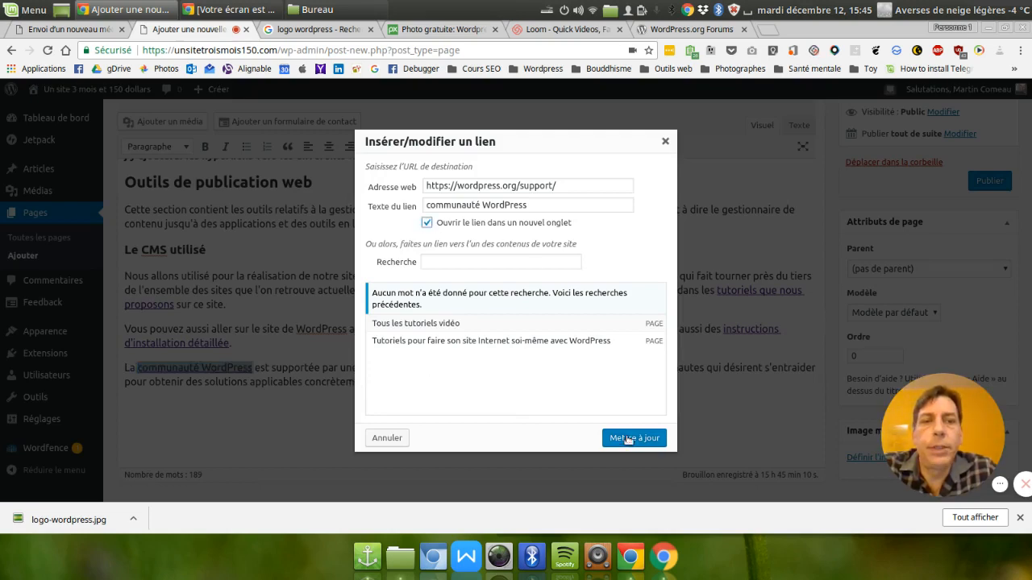
{"action": "left_click", "coordinate": [617, 439]}
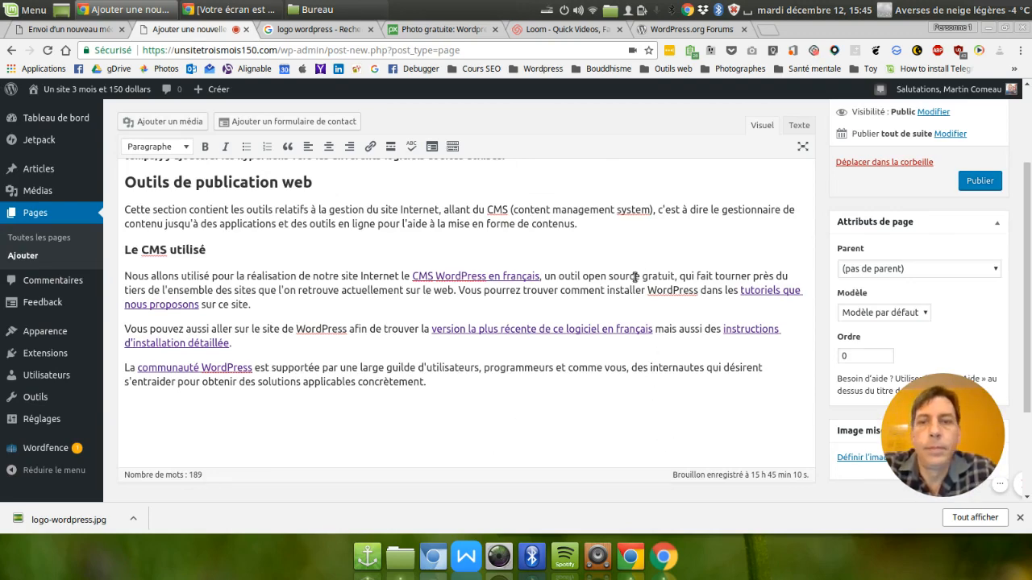
Place the insertion point before the first paragraph under "Le CMS utilisé" and select logo-wordpress.jpg from the media library to add there.
{"action": "scroll", "coordinate": [618, 395], "scroll_direction": "up", "scroll_amount": 2}
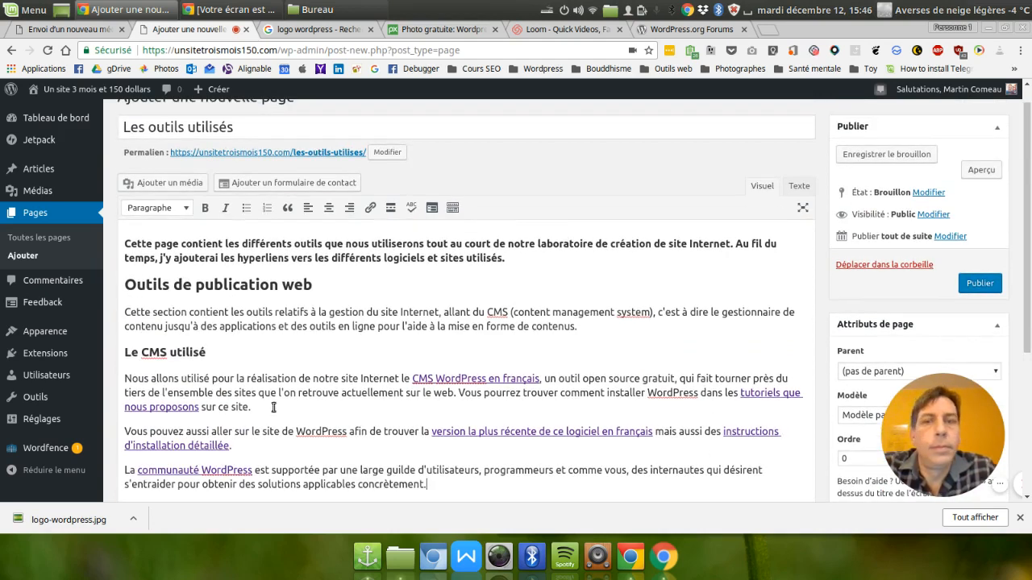
{"action": "left_click", "coordinate": [228, 448]}
{"action": "left_click", "coordinate": [167, 355]}
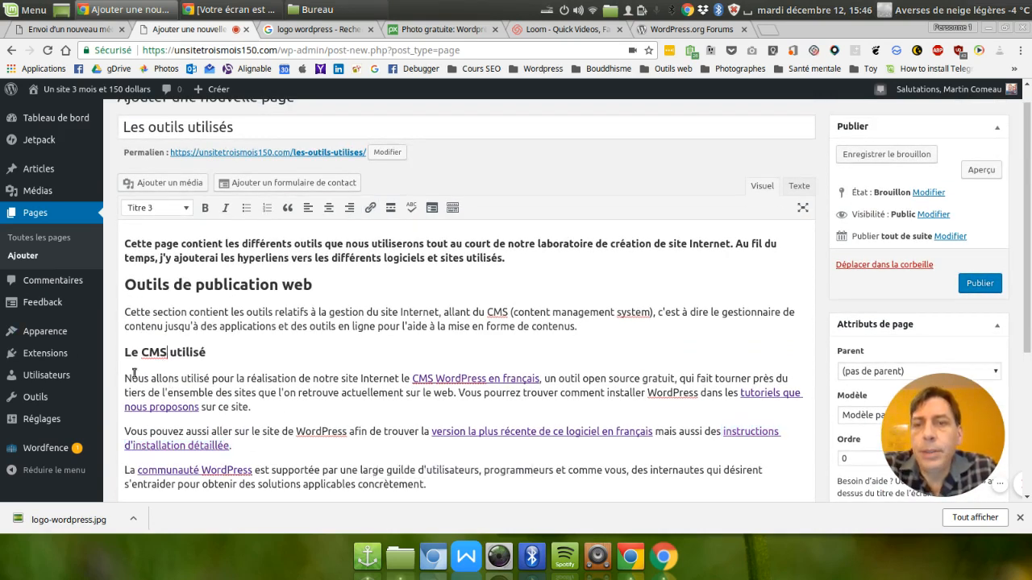
{"action": "left_click", "coordinate": [124, 379]}
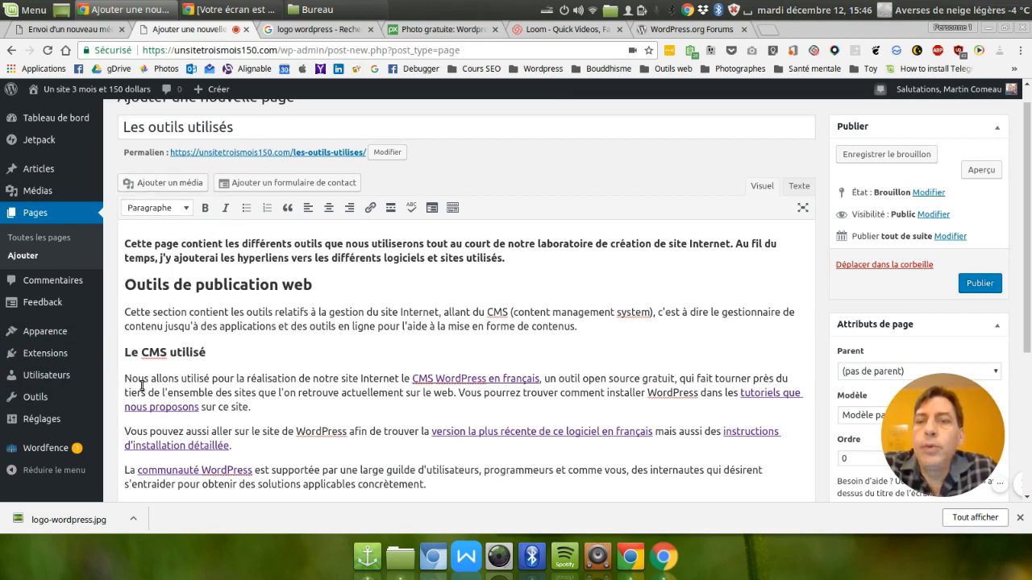
{"action": "left_click", "coordinate": [161, 184]}
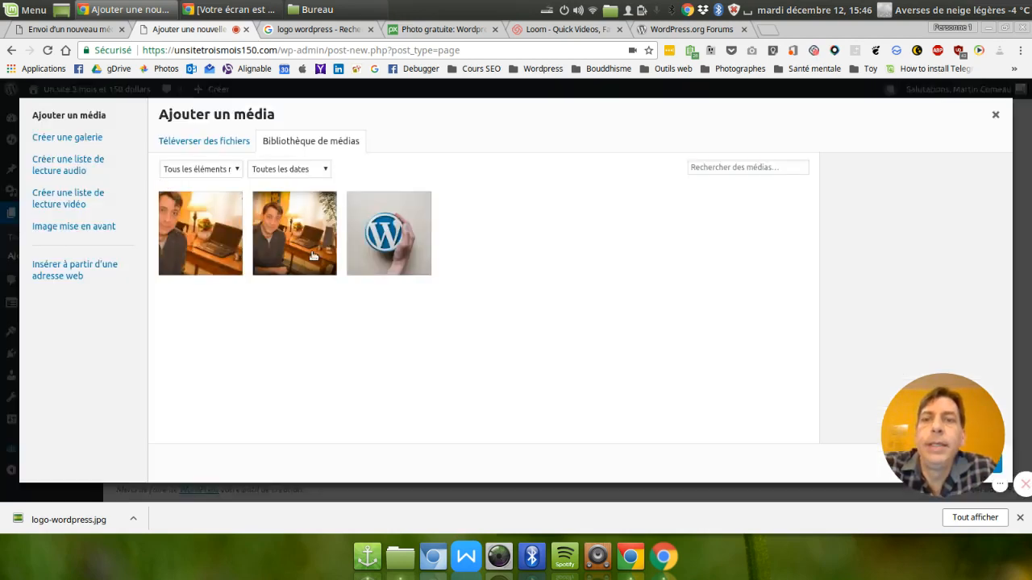
{"action": "left_click", "coordinate": [385, 227]}
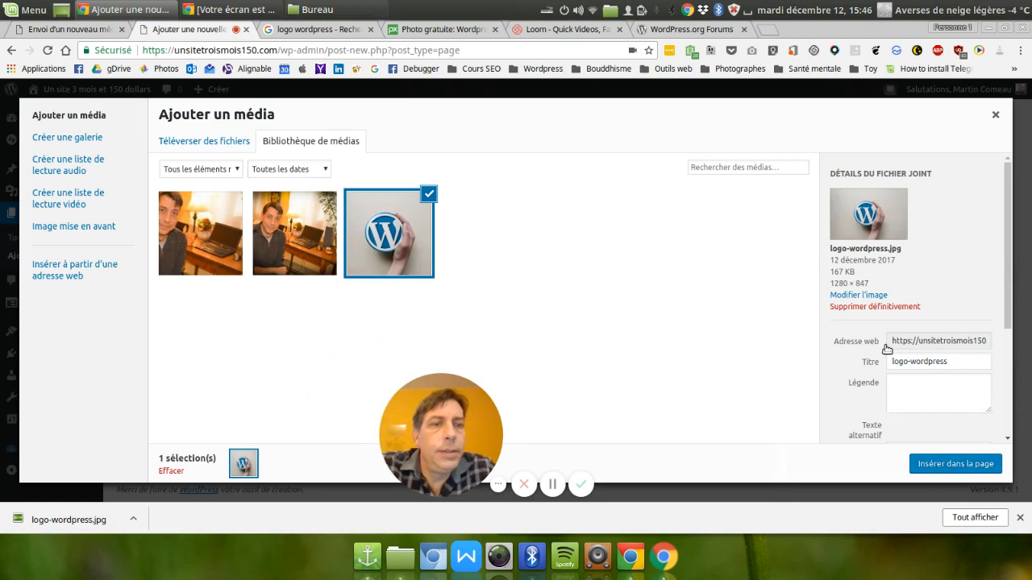
Set the logo image's caption to "WordPress est le CMS utilisé pour ce site et notre projet".
{"action": "scroll", "coordinate": [977, 392], "scroll_direction": "down", "scroll_amount": 3}
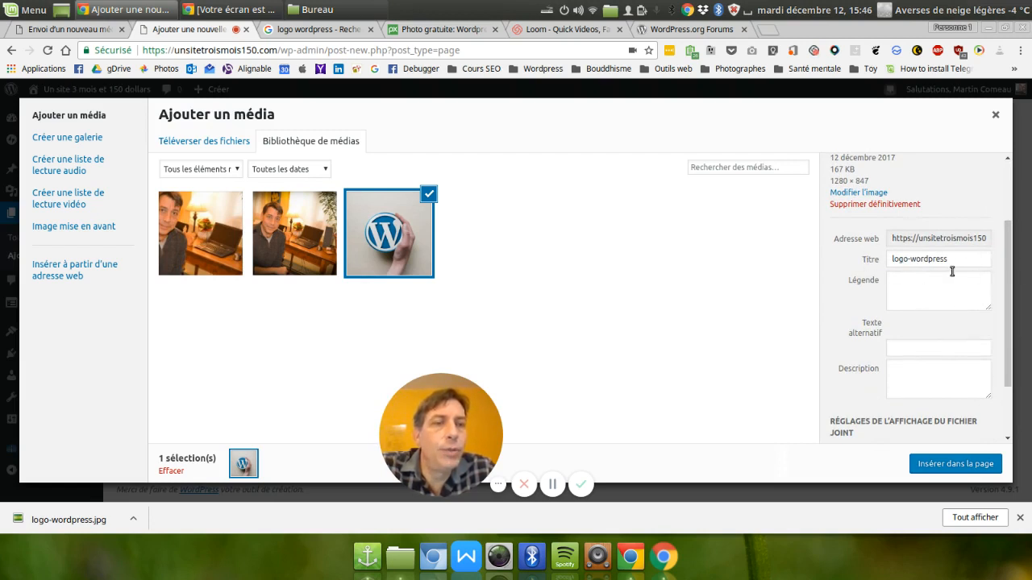
{"action": "left_click", "coordinate": [927, 295]}
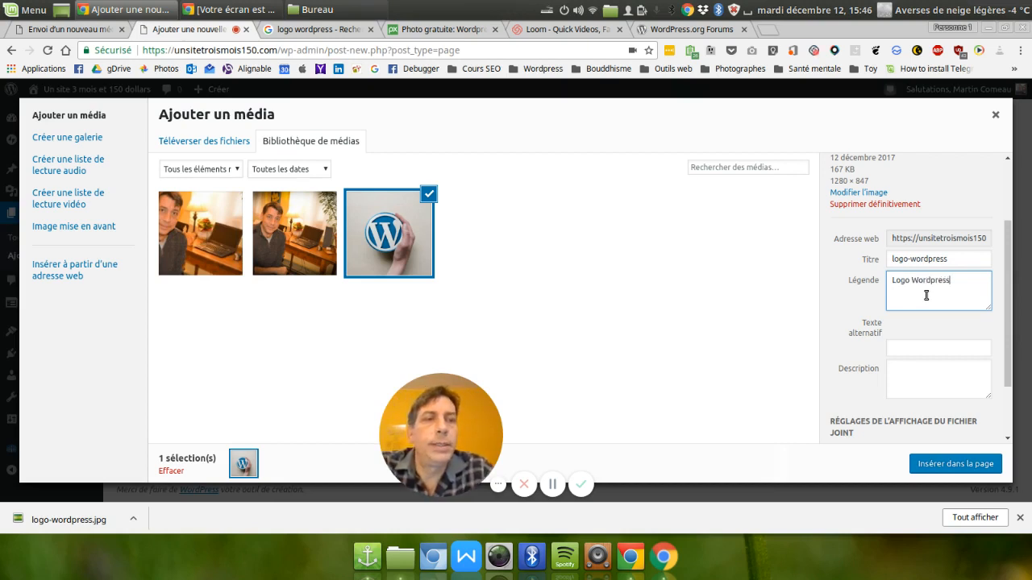
{"action": "triple_click", "coordinate": [970, 295]}
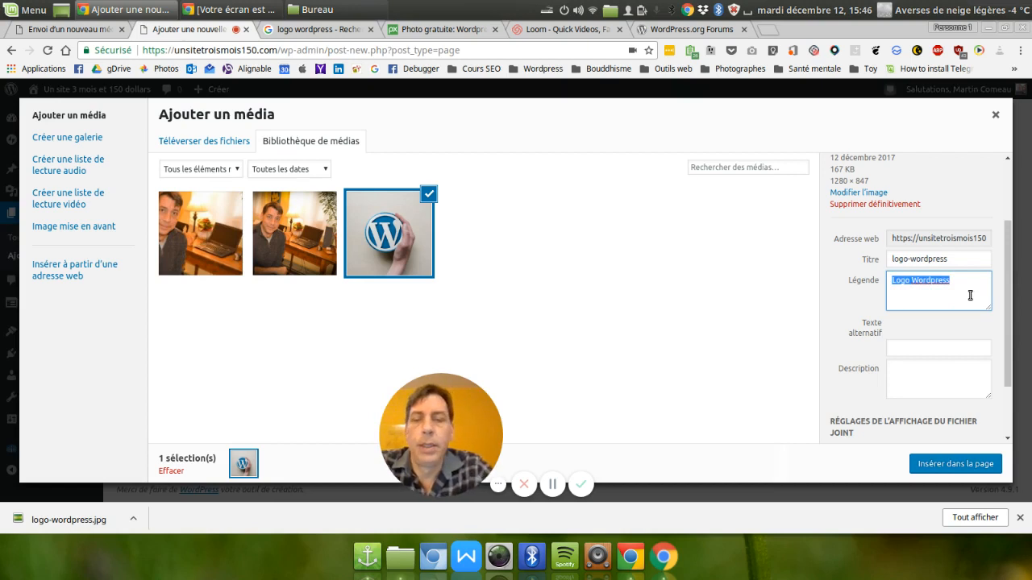
{"action": "type", "text": "WordPress est le CMS"}
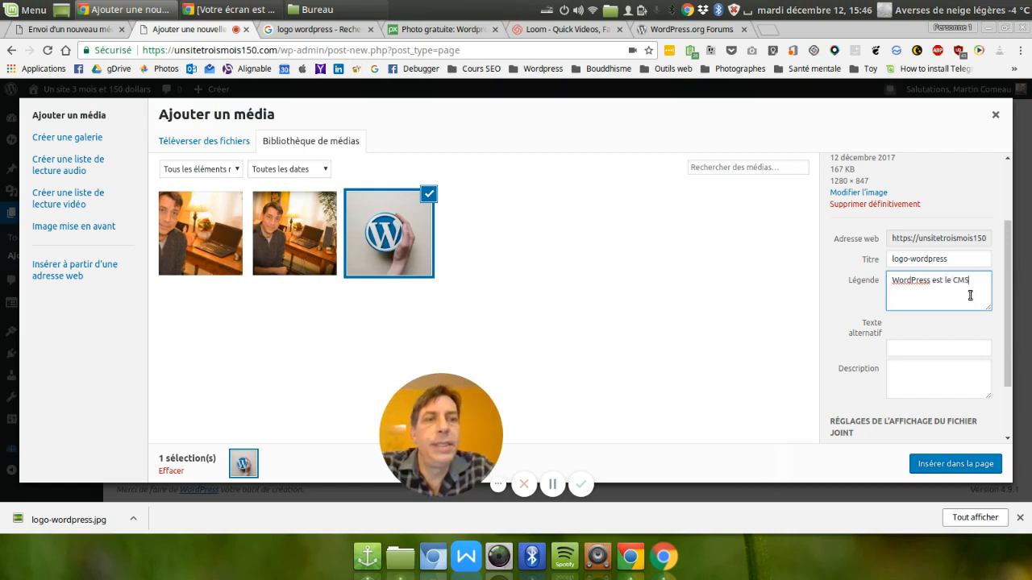
{"action": "type", "text": "utilisé pour ce site et notre projet"}
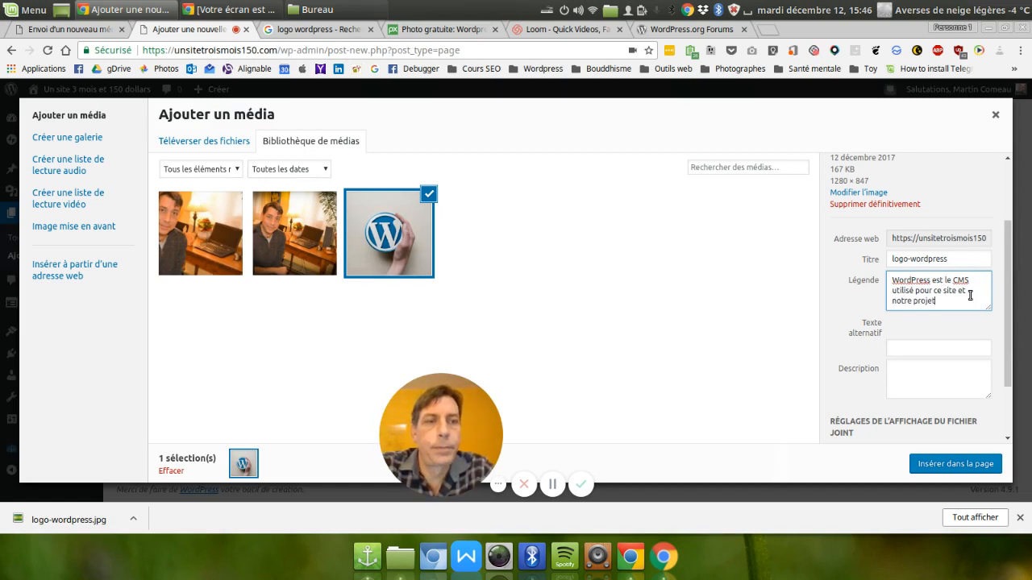
{"action": "key", "text": "Tab"}
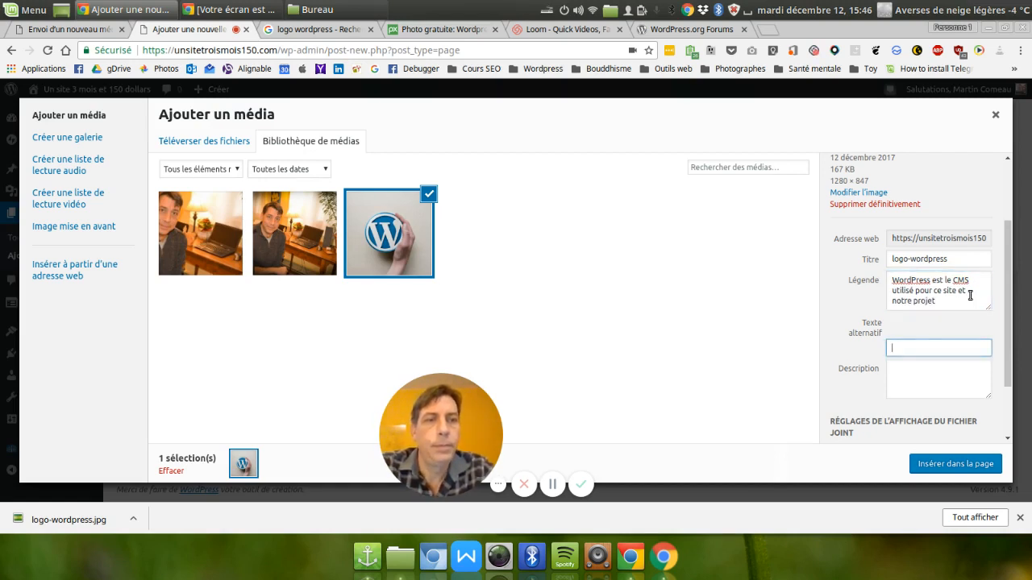
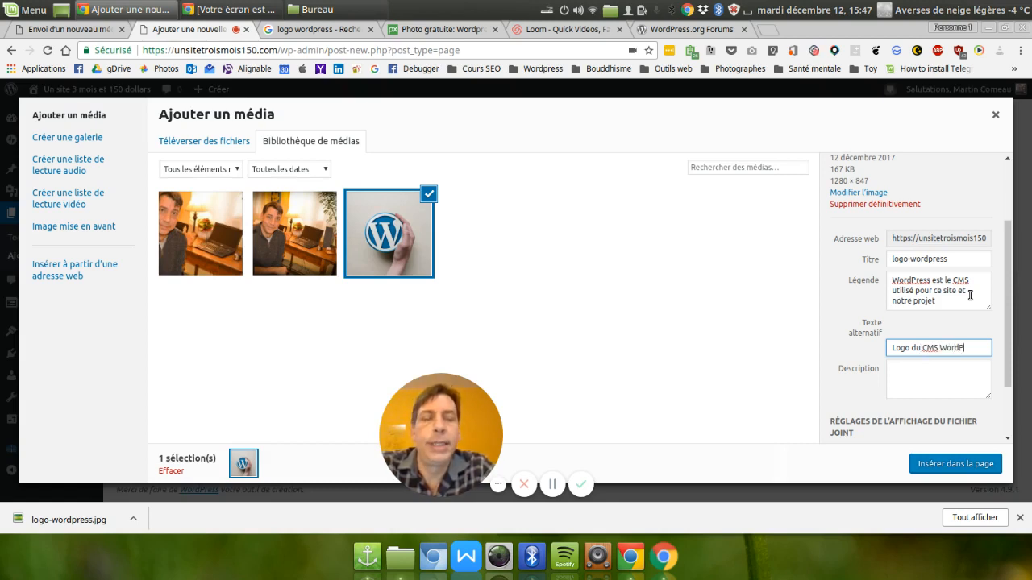
Set the logo's alternative text to "Logo du CMS WordPress", set its alignment to Droite, and insert it in the page.
{"action": "type", "text": "ss"}
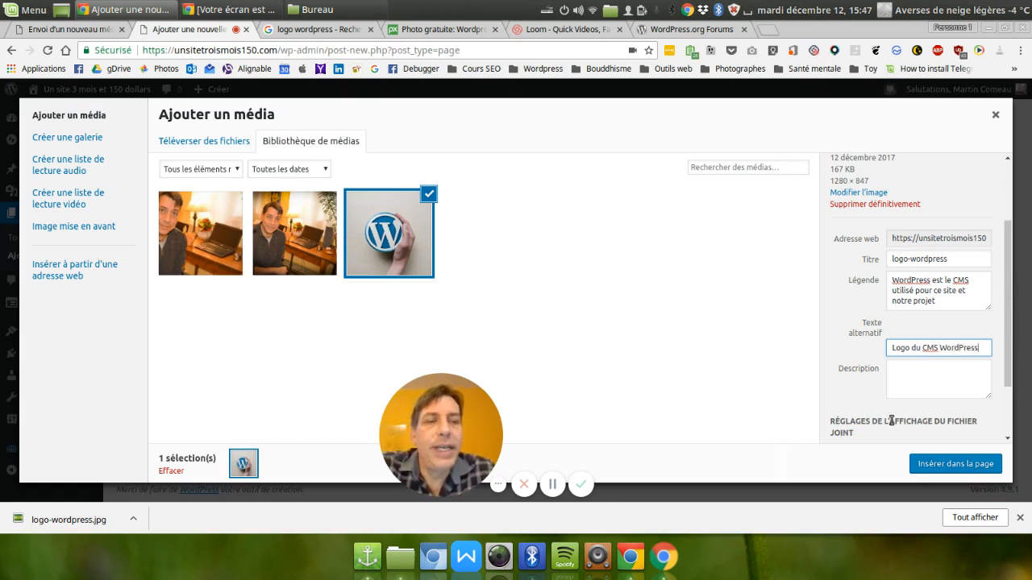
{"action": "scroll", "coordinate": [890, 421], "scroll_direction": "down", "scroll_amount": 2}
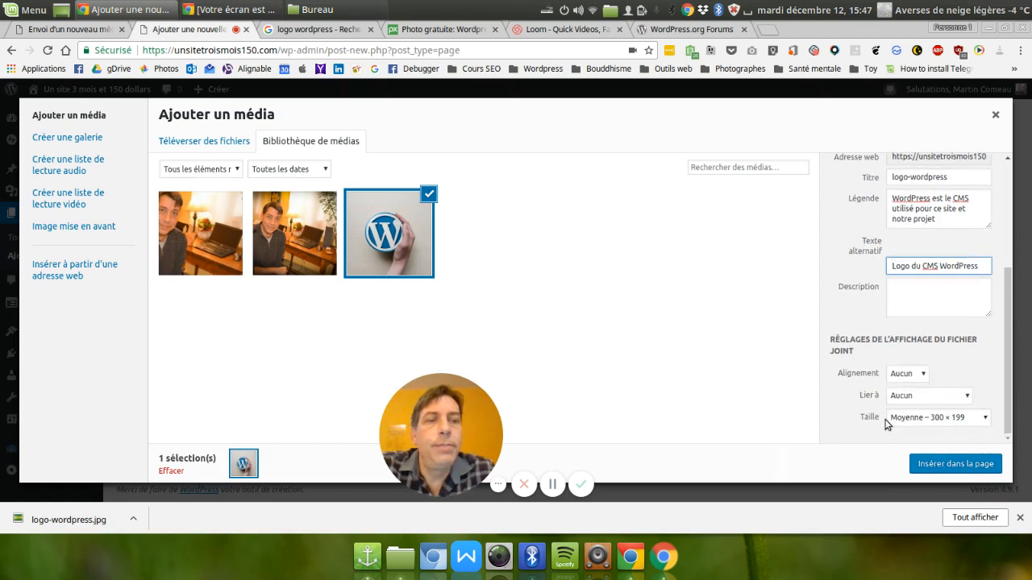
{"action": "left_click", "coordinate": [915, 375]}
{"action": "left_click", "coordinate": [914, 376]}
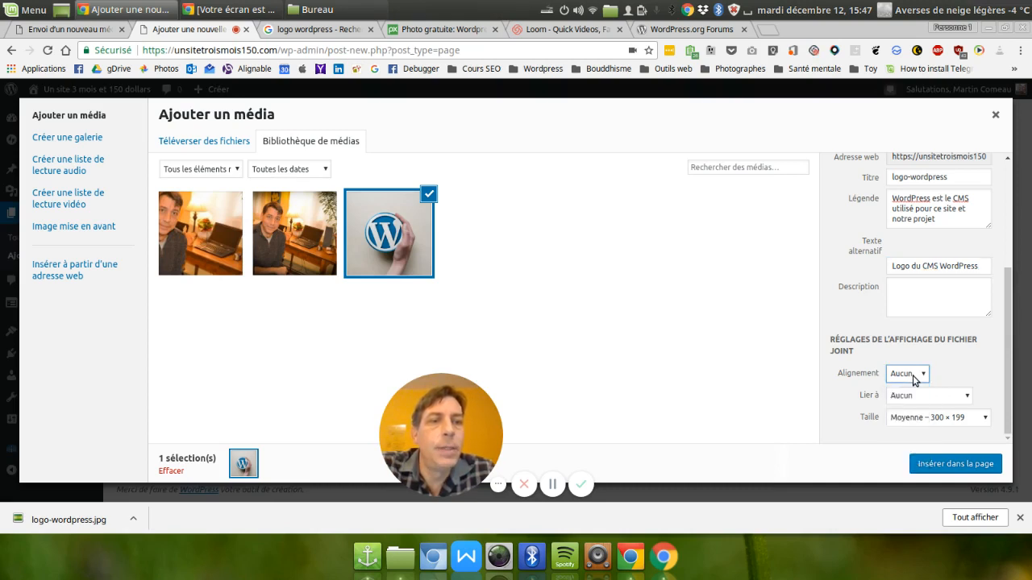
{"action": "left_click", "coordinate": [914, 375]}
{"action": "left_click", "coordinate": [908, 434]}
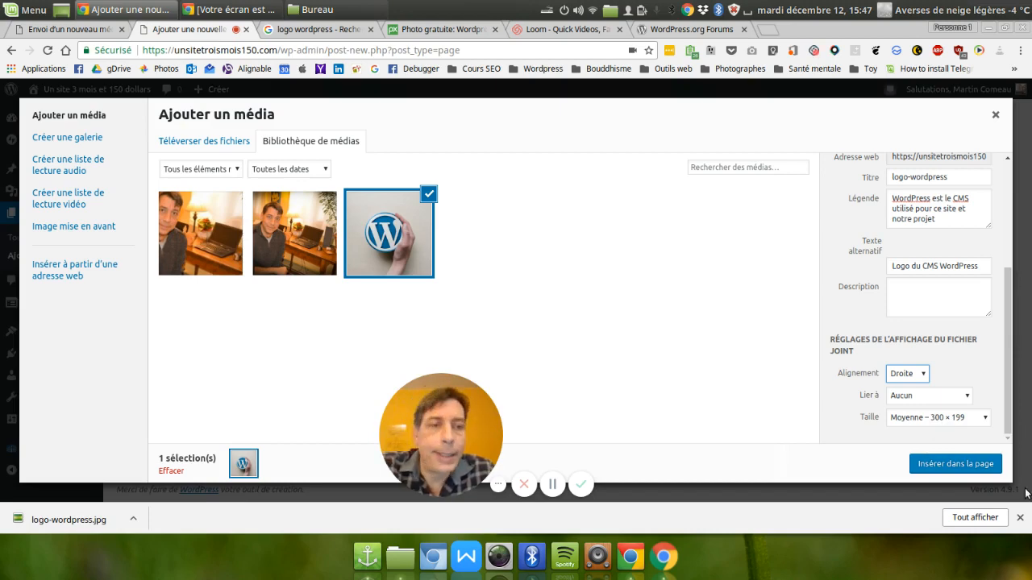
{"action": "left_click", "coordinate": [954, 464]}
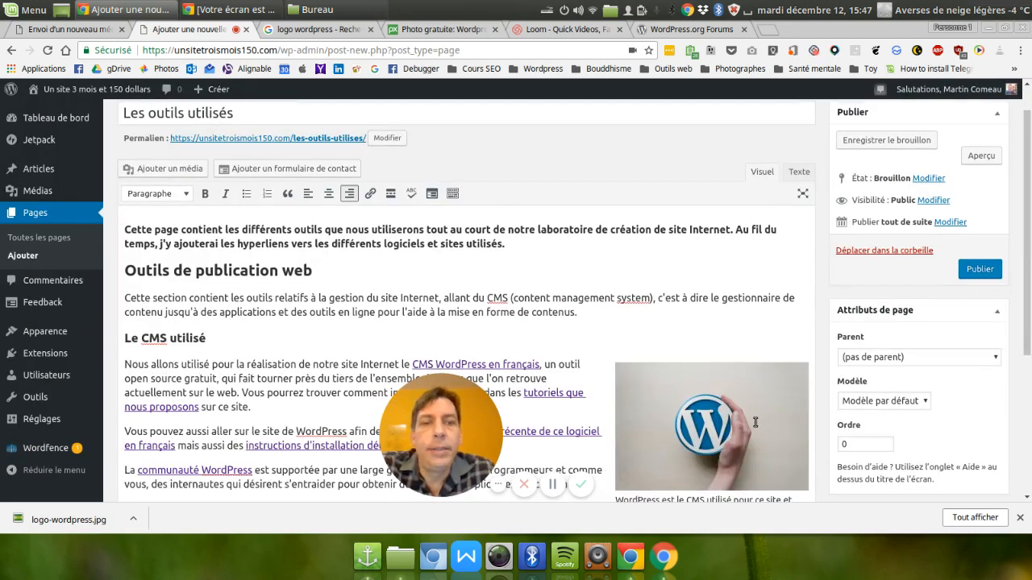
Edit the inserted logo's details, giving it the title attribute "Logo de WordPress", and update the image.
{"action": "left_click", "coordinate": [755, 422]}
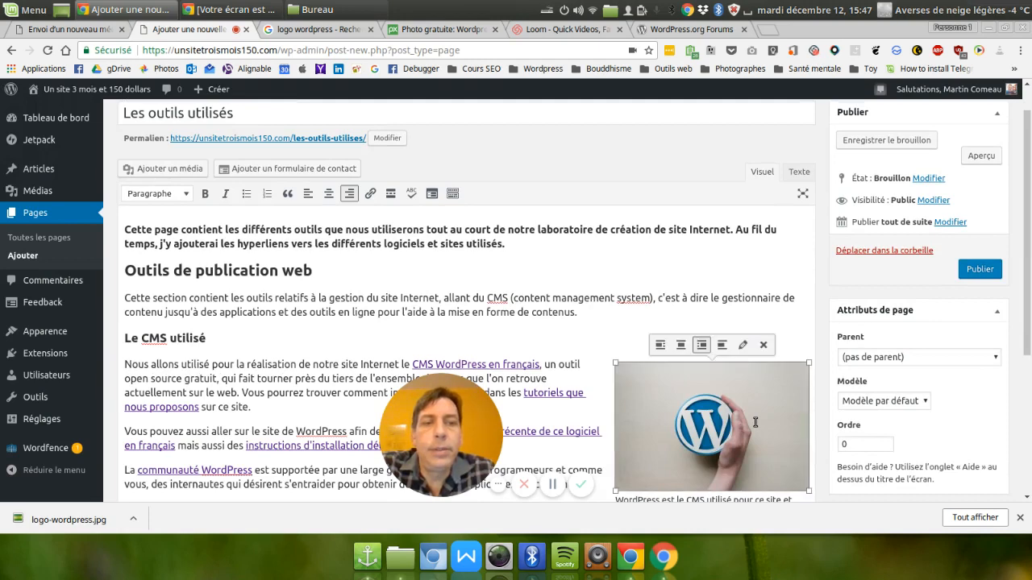
{"action": "left_click", "coordinate": [743, 346]}
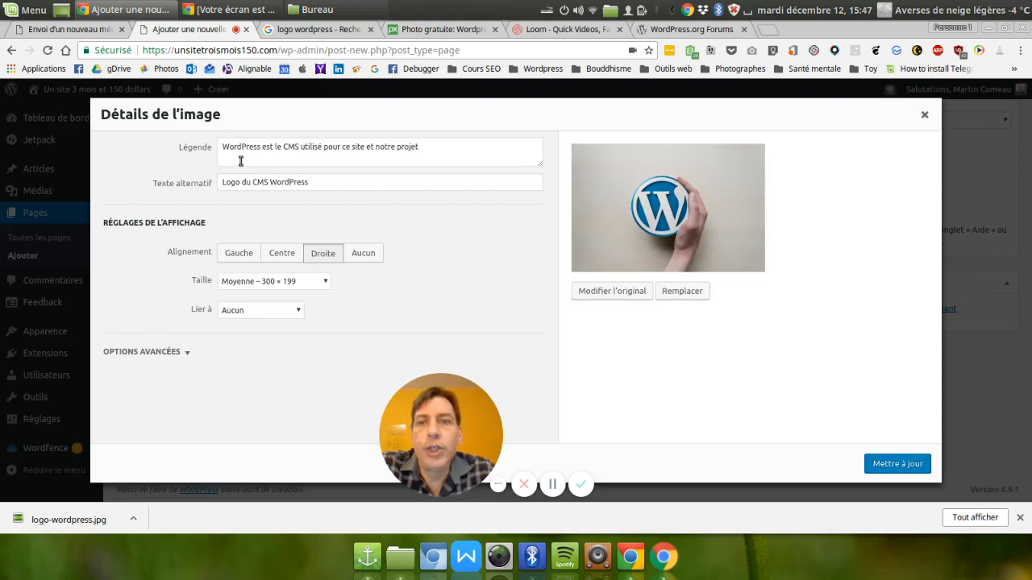
{"action": "left_click", "coordinate": [184, 183]}
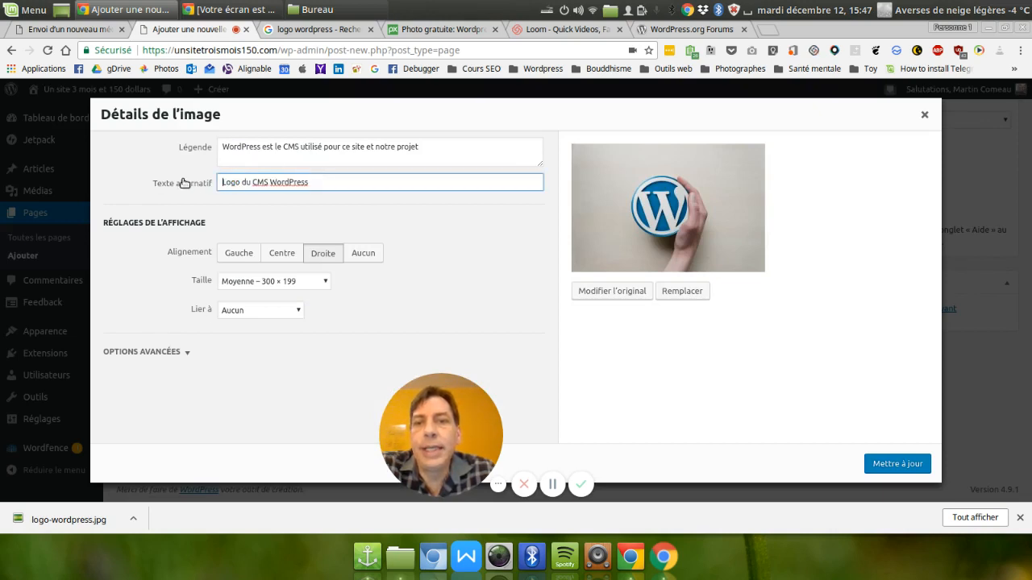
{"action": "left_click", "coordinate": [324, 255]}
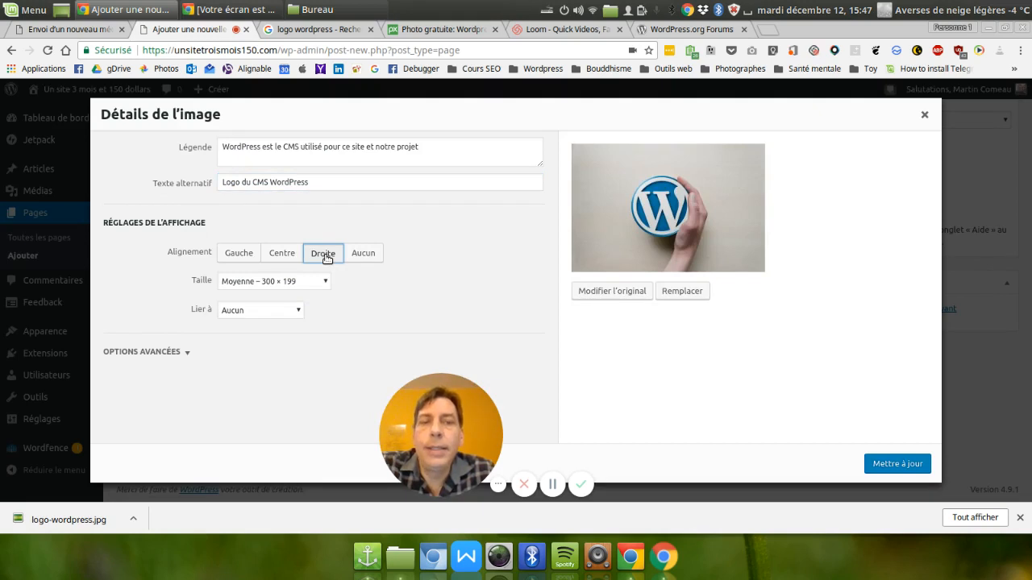
{"action": "left_click", "coordinate": [251, 280]}
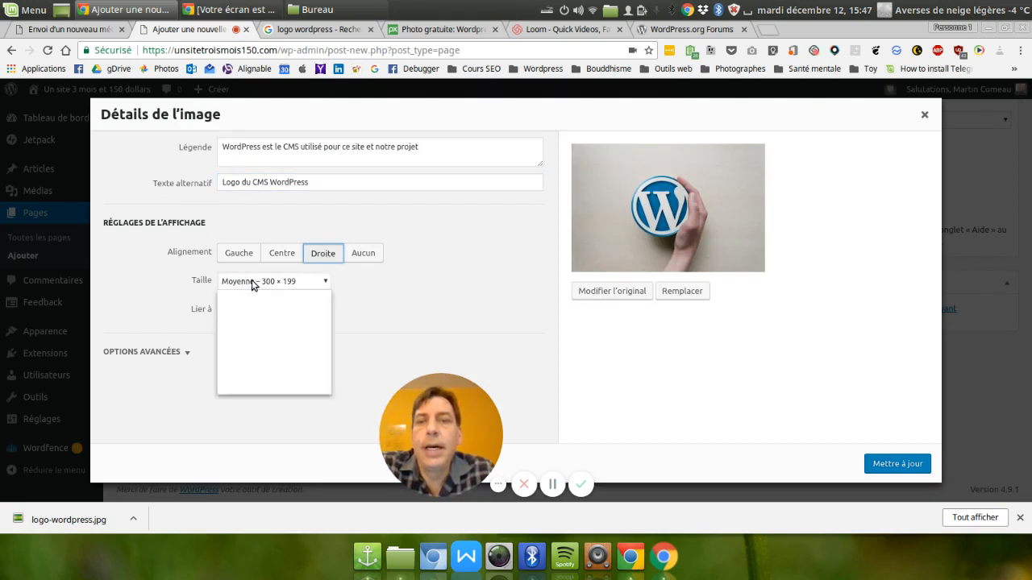
{"action": "left_click", "coordinate": [252, 281]}
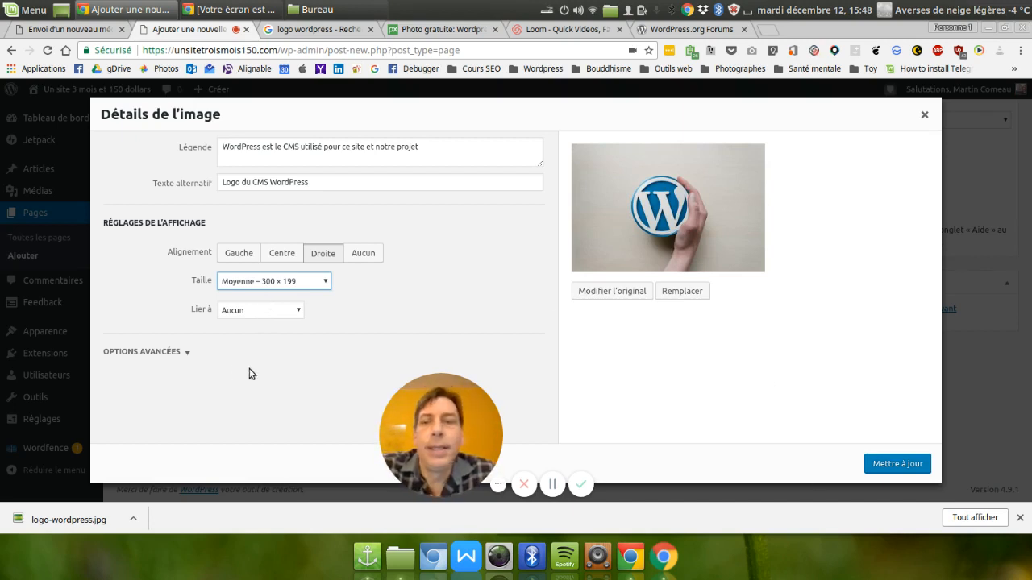
{"action": "left_click", "coordinate": [190, 354]}
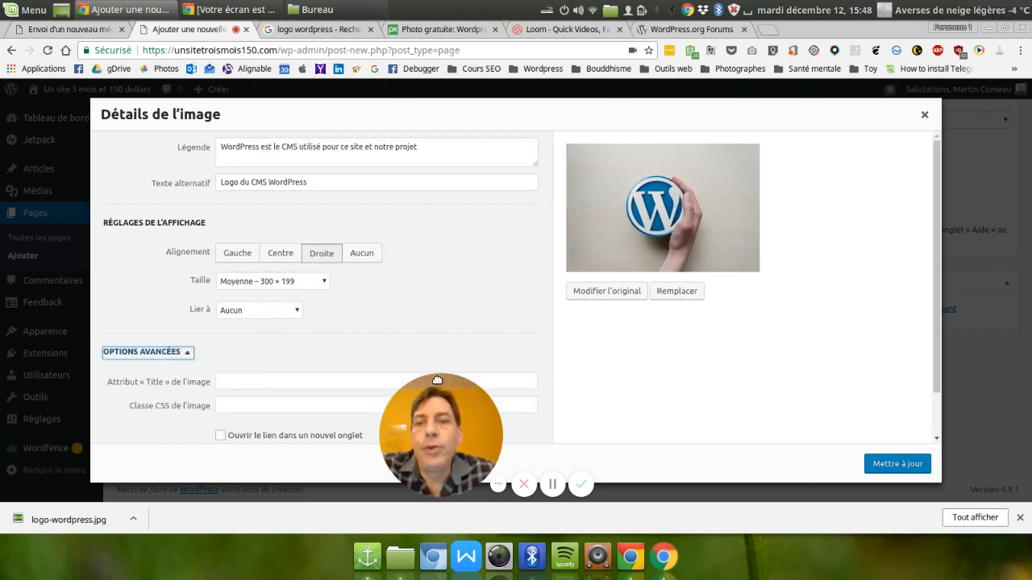
{"action": "left_click", "coordinate": [264, 380]}
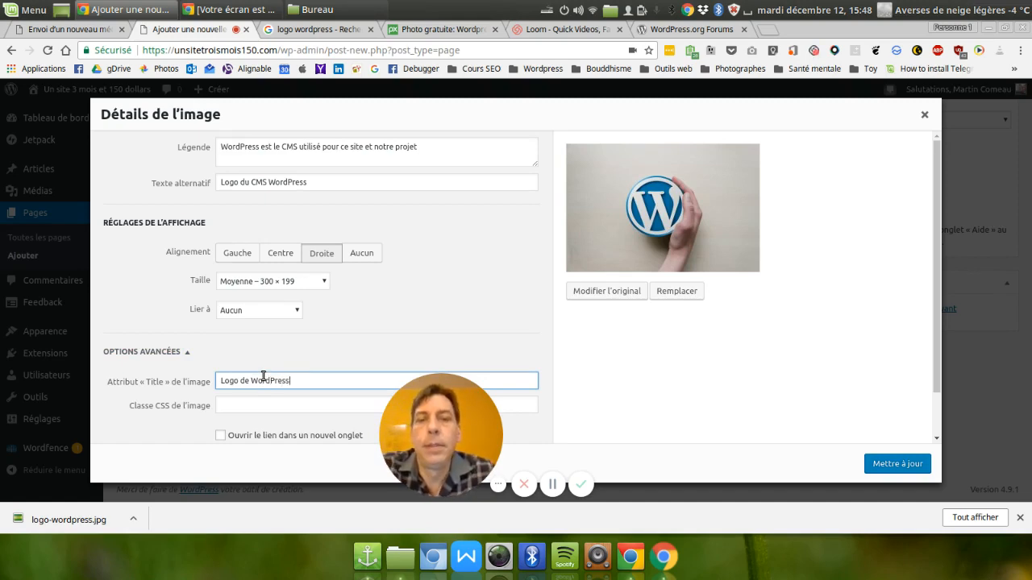
{"action": "type", "text": "Logo de WordPress"}
{"action": "left_click", "coordinate": [880, 471]}
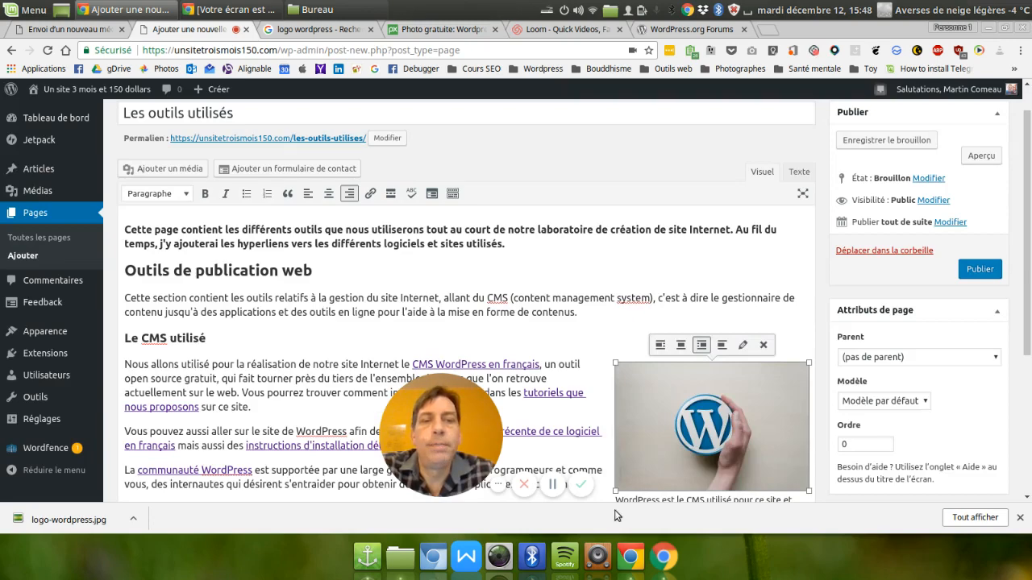
Preview the page on the site and check the text, links, and captioned logo in the CMS section.
{"action": "scroll", "coordinate": [557, 414], "scroll_direction": "down", "scroll_amount": 3}
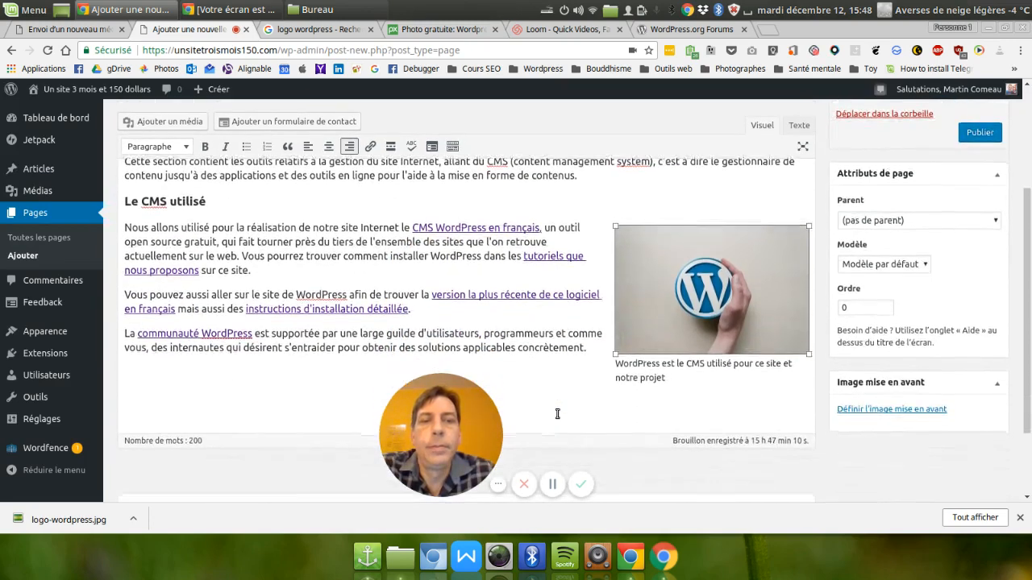
{"action": "scroll", "coordinate": [557, 413], "scroll_direction": "up", "scroll_amount": 3}
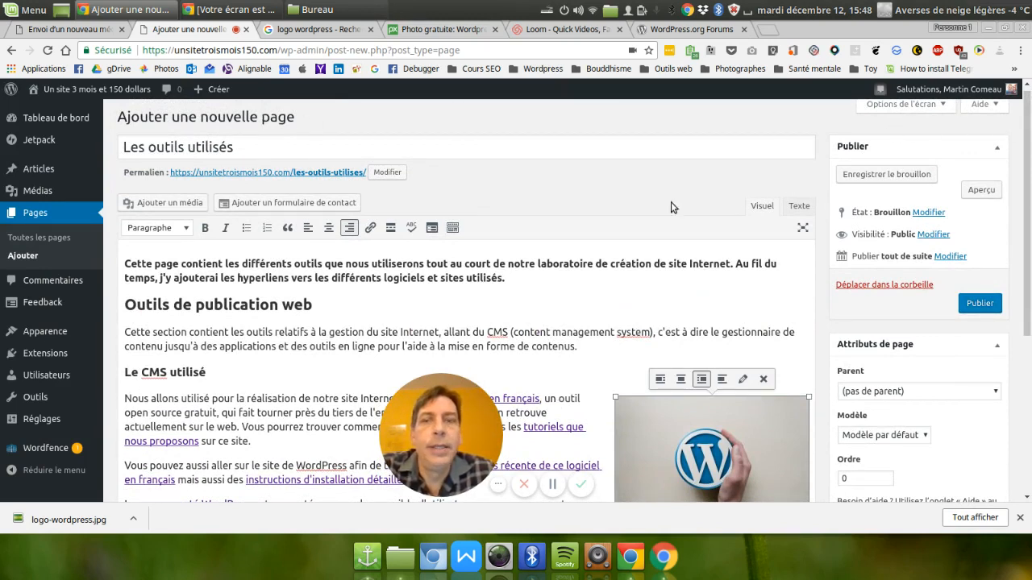
{"action": "left_click", "coordinate": [989, 191]}
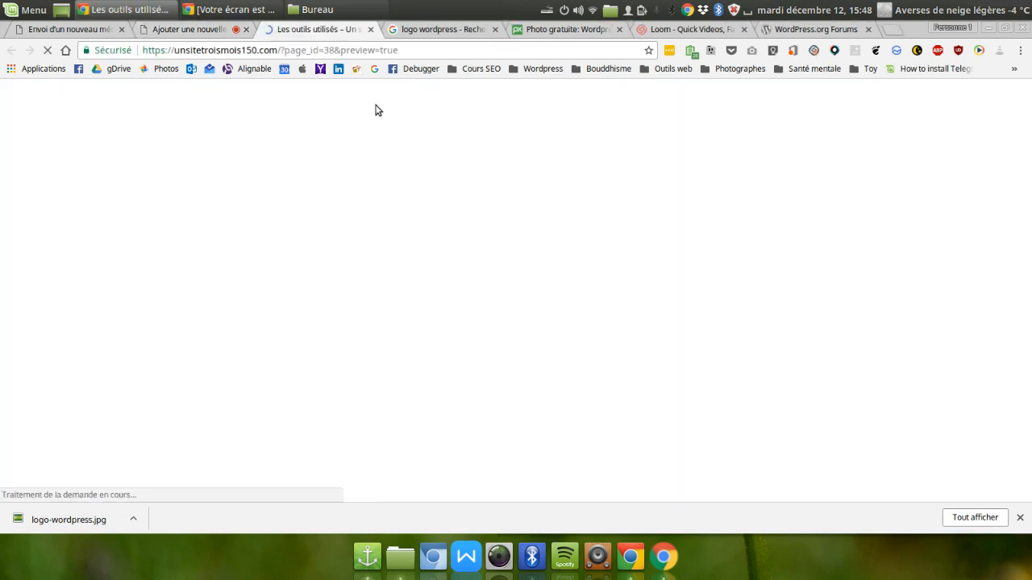
{"action": "scroll", "coordinate": [979, 364], "scroll_direction": "down", "scroll_amount": 5}
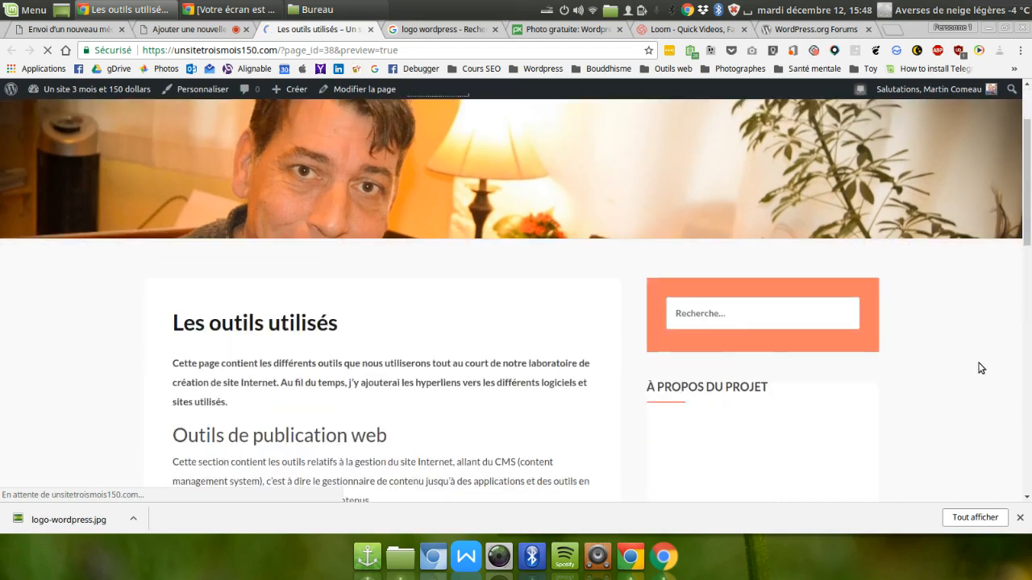
{"action": "scroll", "coordinate": [681, 324], "scroll_direction": "down", "scroll_amount": 3}
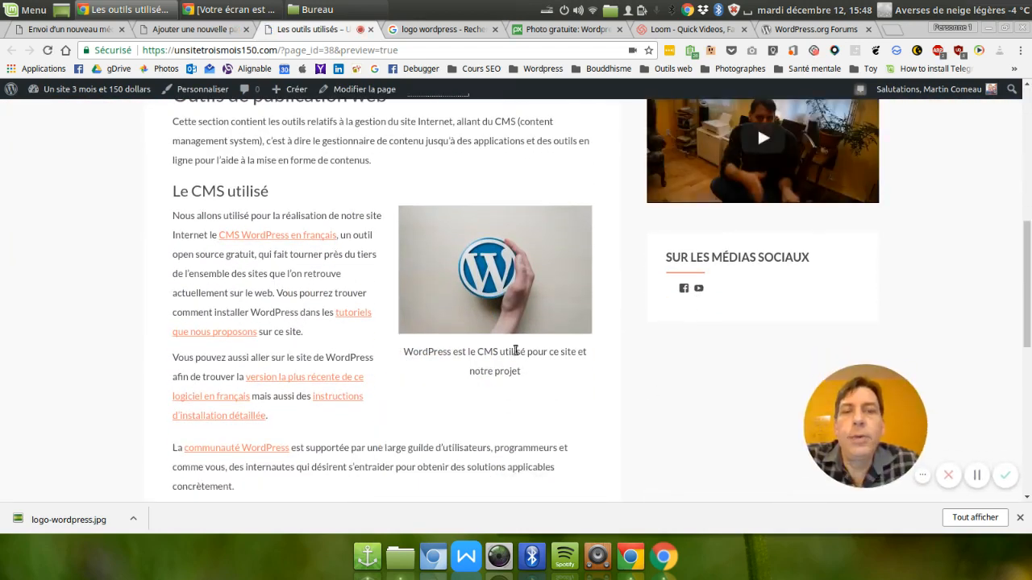
{"action": "scroll", "coordinate": [468, 355], "scroll_direction": "down", "scroll_amount": 2}
{"action": "scroll", "coordinate": [335, 349], "scroll_direction": "down", "scroll_amount": 5}
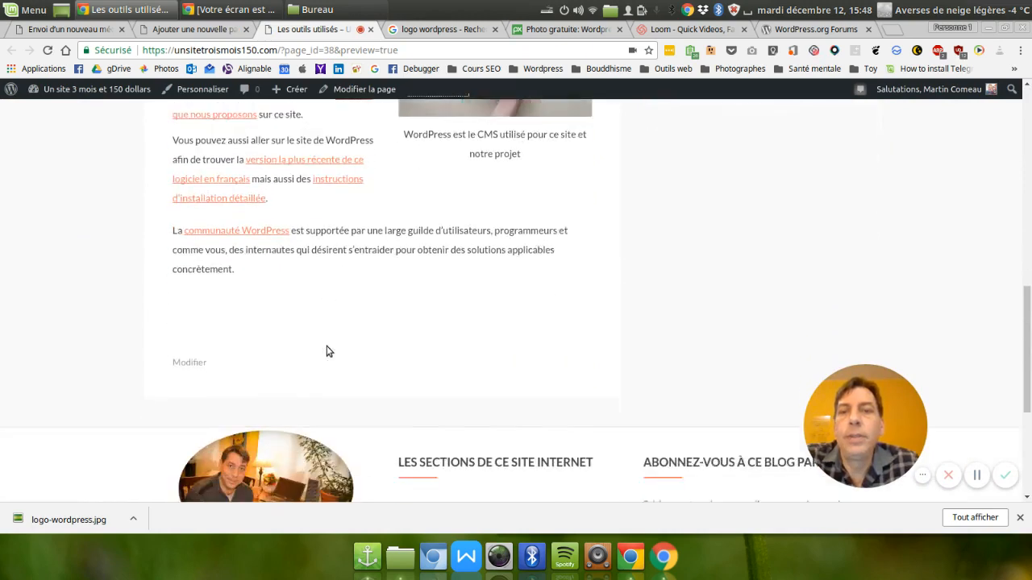
{"action": "scroll", "coordinate": [337, 355], "scroll_direction": "up", "scroll_amount": 9}
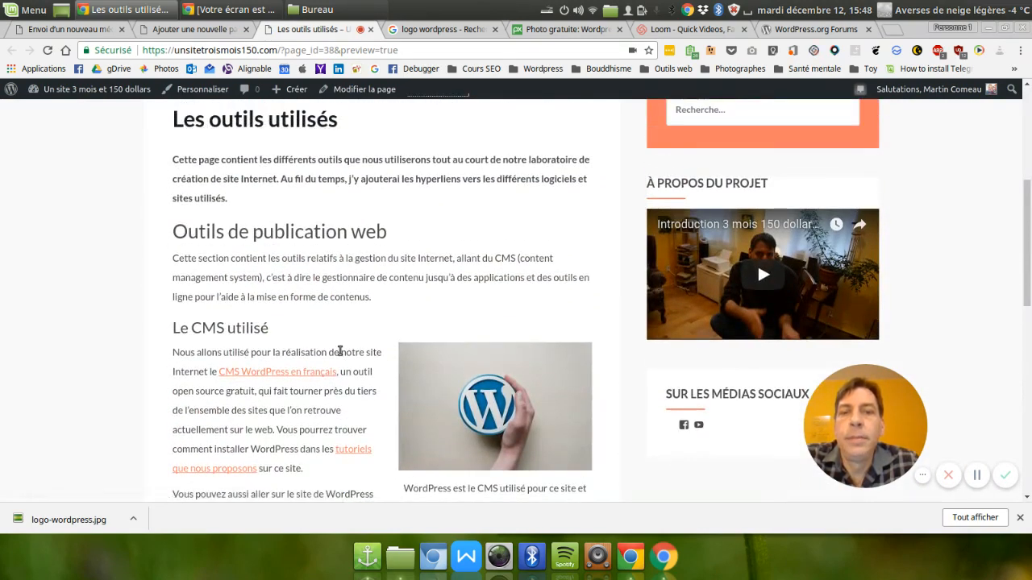
{"action": "scroll", "coordinate": [339, 352], "scroll_direction": "down", "scroll_amount": 3}
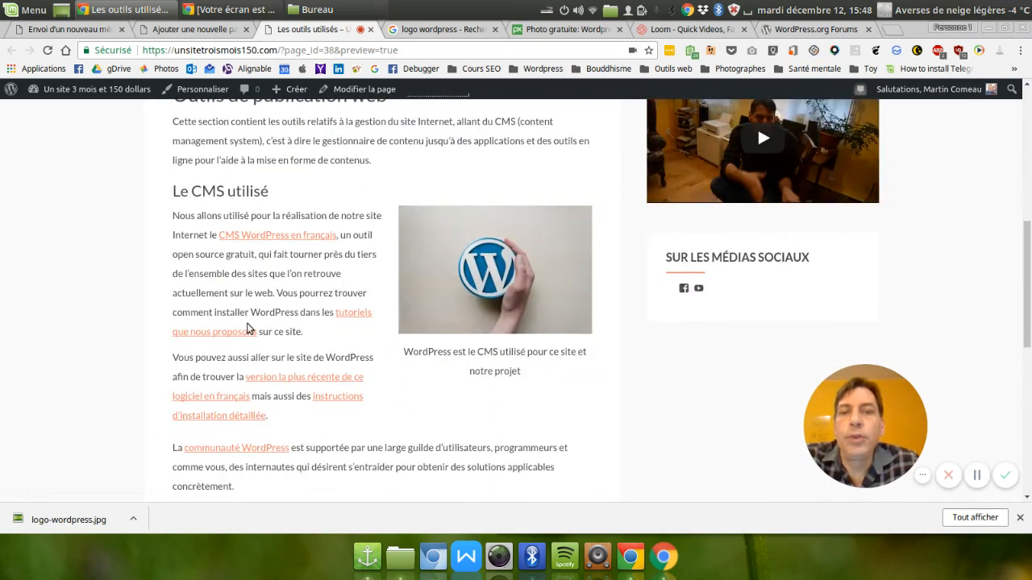
{"action": "scroll", "coordinate": [249, 329], "scroll_direction": "up", "scroll_amount": 5}
Return to the page editor and publish the "Les outils utilisés" page.
{"action": "left_click", "coordinate": [206, 29]}
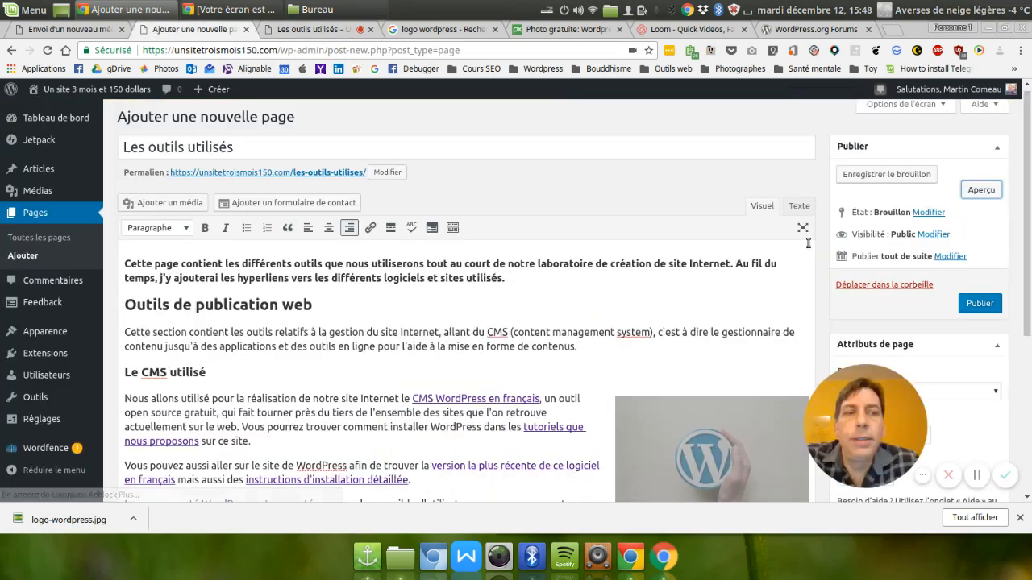
{"action": "left_click", "coordinate": [979, 305]}
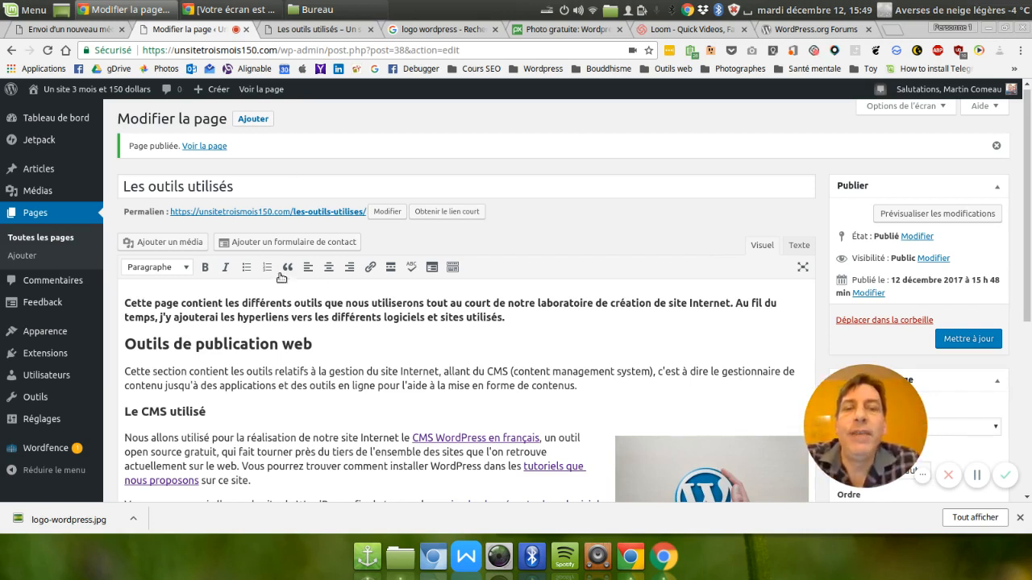
Link "laboratoire de création de site Internet" in the introduction to the page "Tutoriels pour faire son site Internet soi-même avec WordPress" and update the page.
{"action": "left_click", "coordinate": [595, 339]}
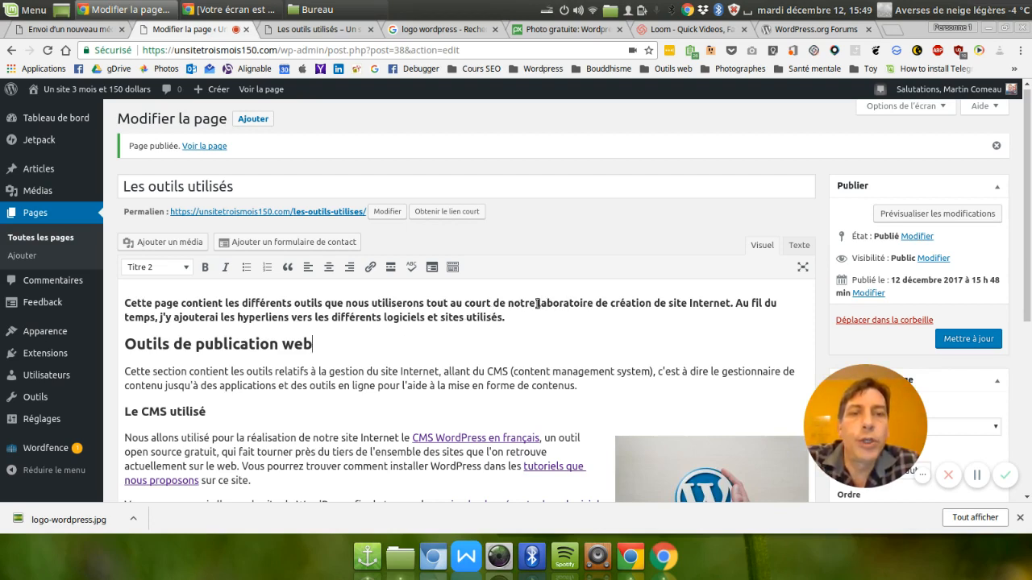
{"action": "left_click_drag", "start_coordinate": [537, 303], "coordinate": [732, 301]}
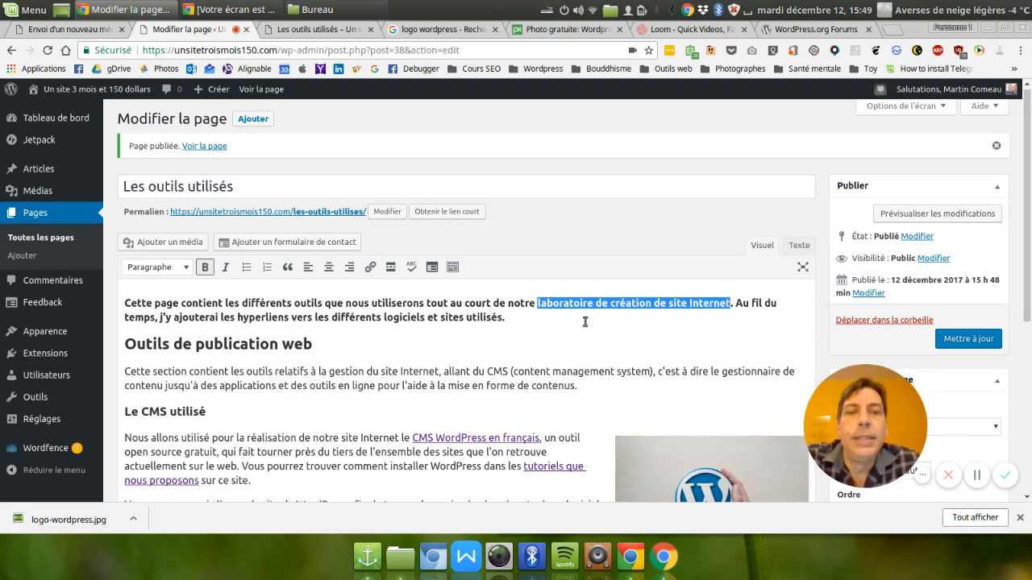
{"action": "left_click", "coordinate": [368, 267]}
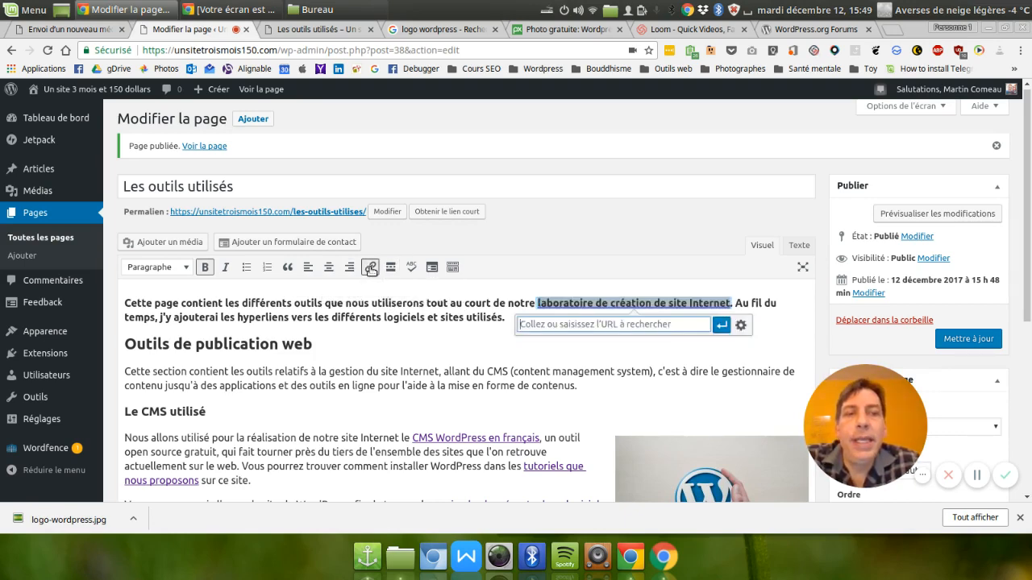
{"action": "left_click", "coordinate": [739, 325]}
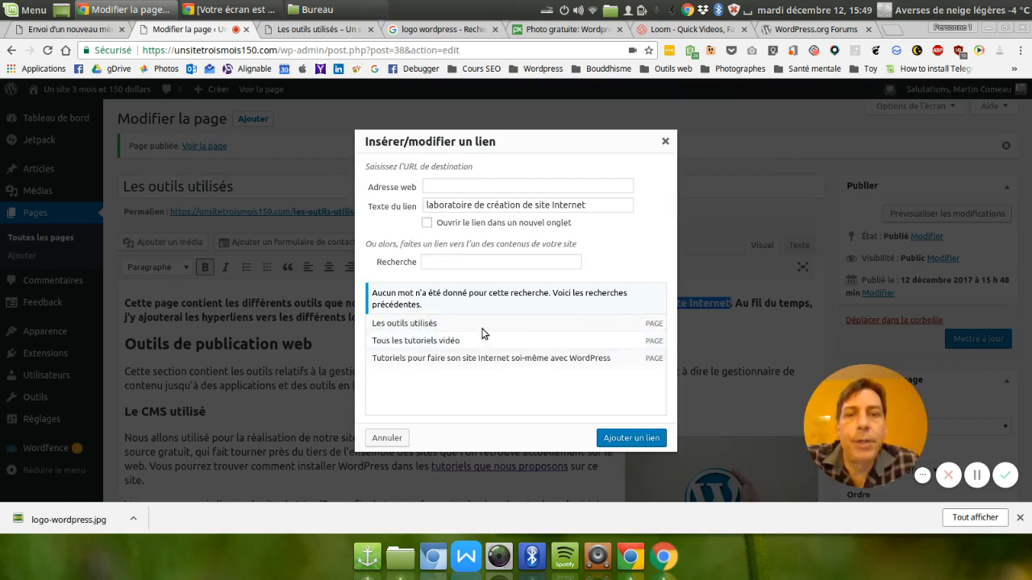
{"action": "left_click", "coordinate": [500, 361]}
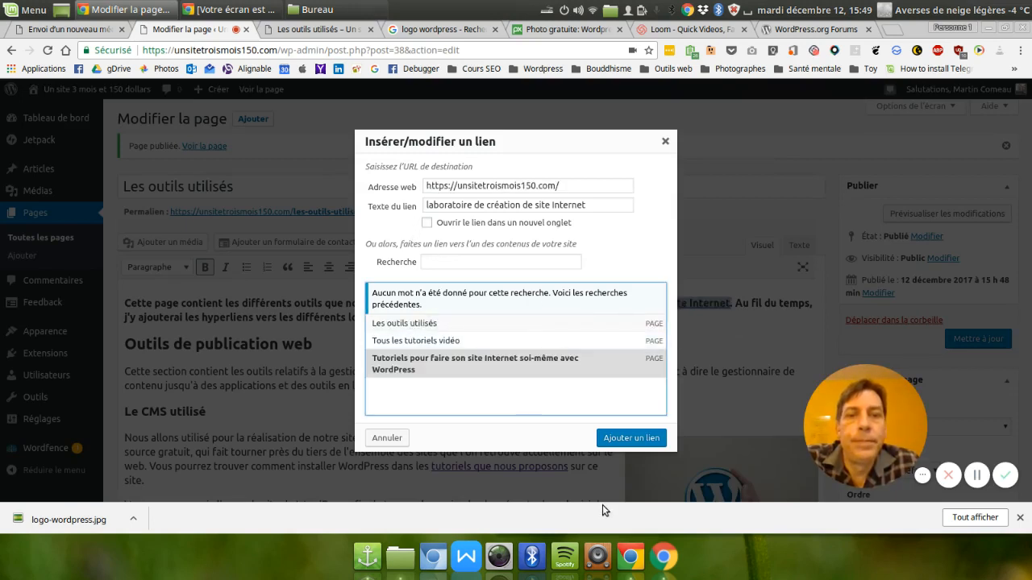
{"action": "left_click", "coordinate": [632, 441]}
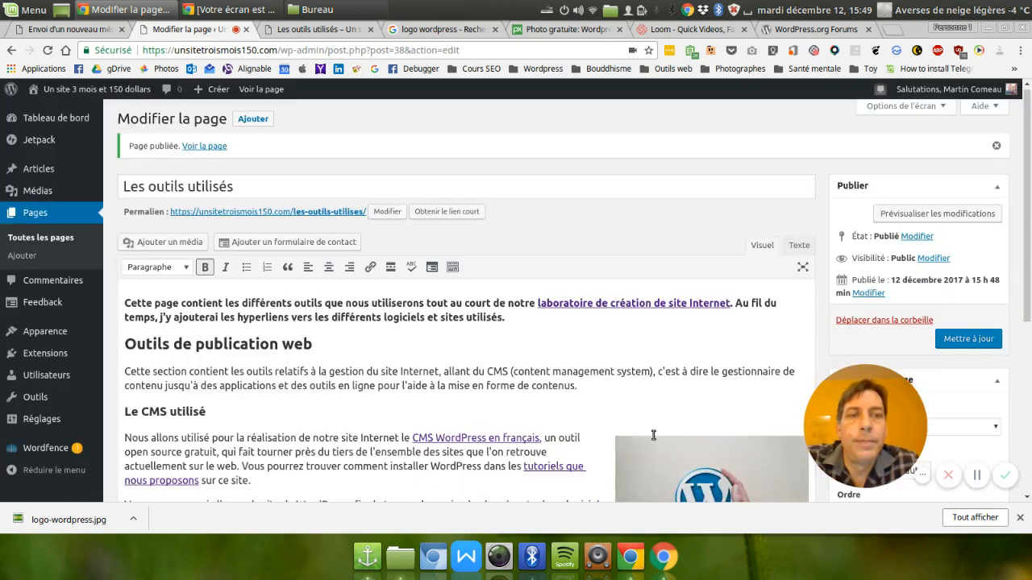
{"action": "left_click", "coordinate": [952, 341]}
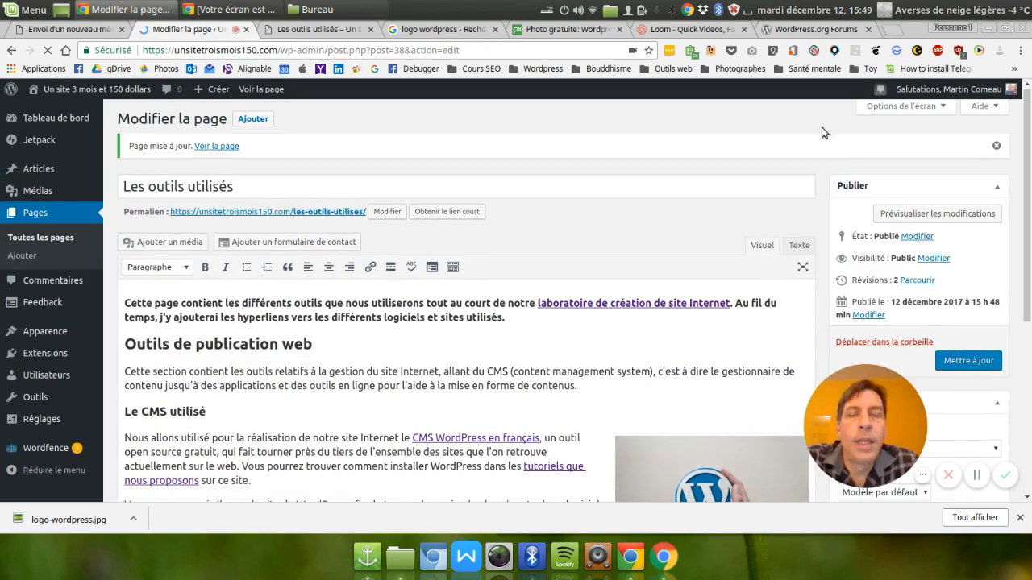
Visit the site's home page, look through it down to the footer, and return to its header and navigation menu.
{"action": "left_click", "coordinate": [101, 90]}
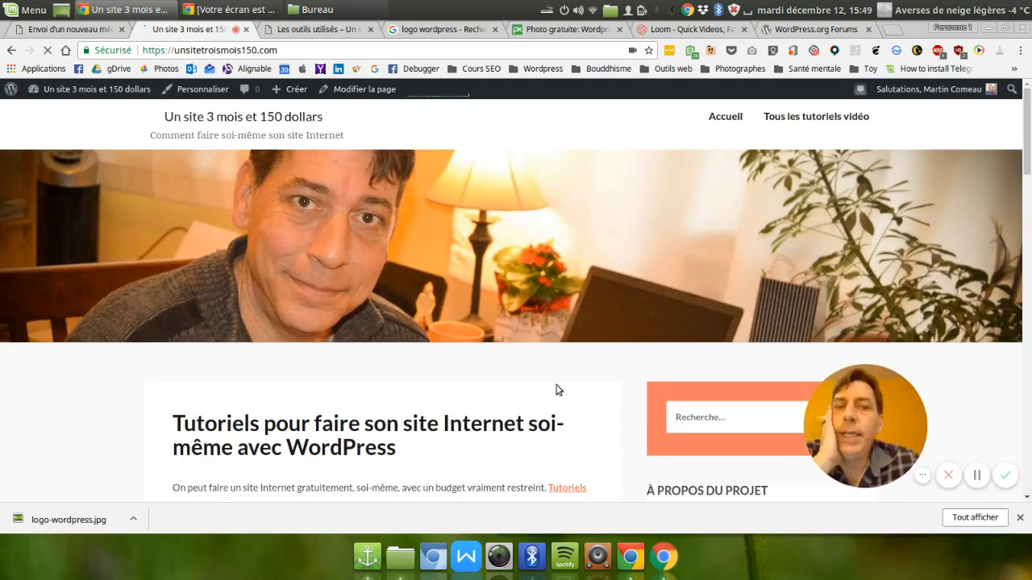
{"action": "scroll", "coordinate": [550, 368], "scroll_direction": "down", "scroll_amount": 10}
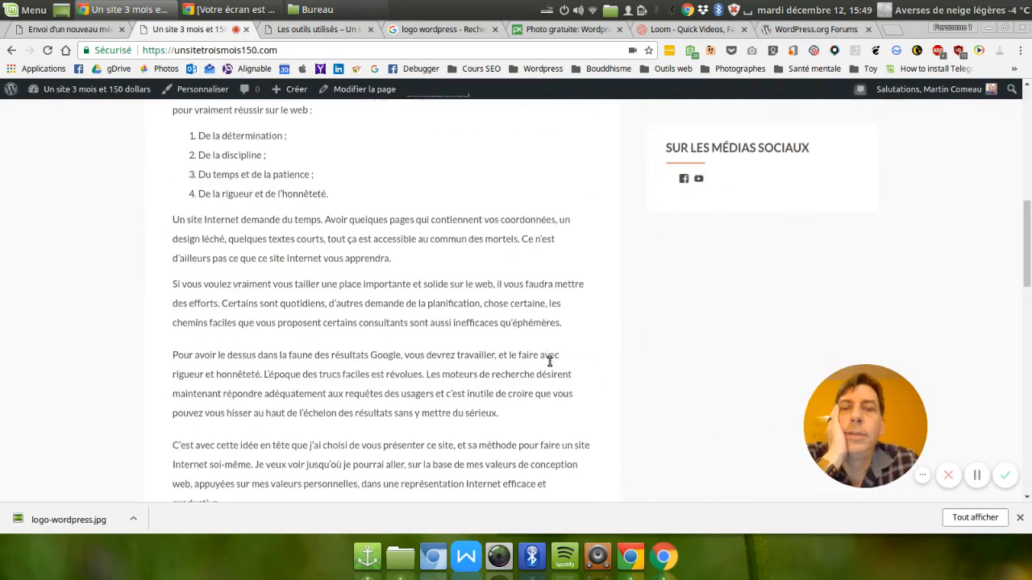
{"action": "scroll", "coordinate": [548, 367], "scroll_direction": "down", "scroll_amount": 15}
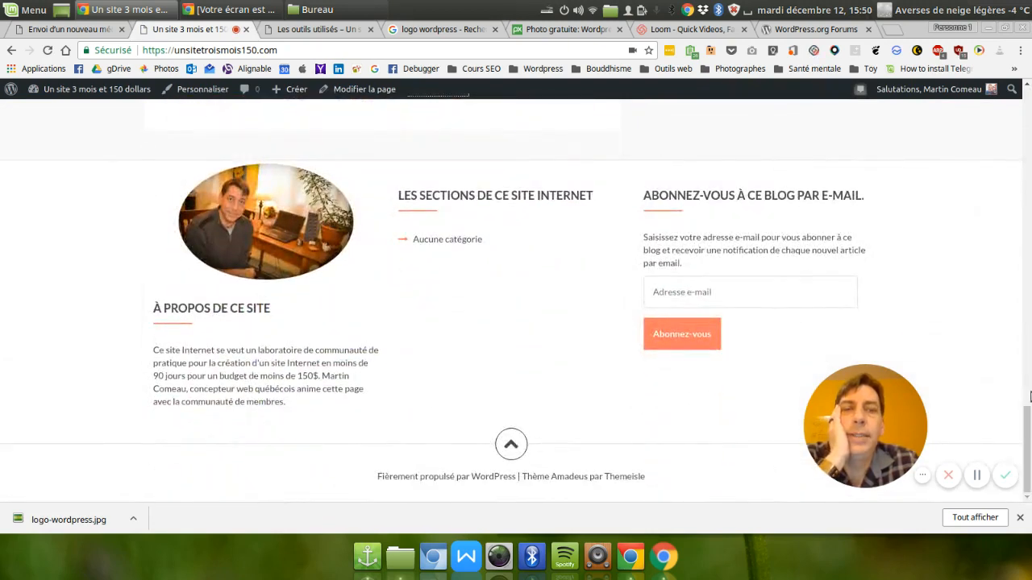
{"action": "left_click_drag", "start_coordinate": [1029, 456], "coordinate": [1029, 121]}
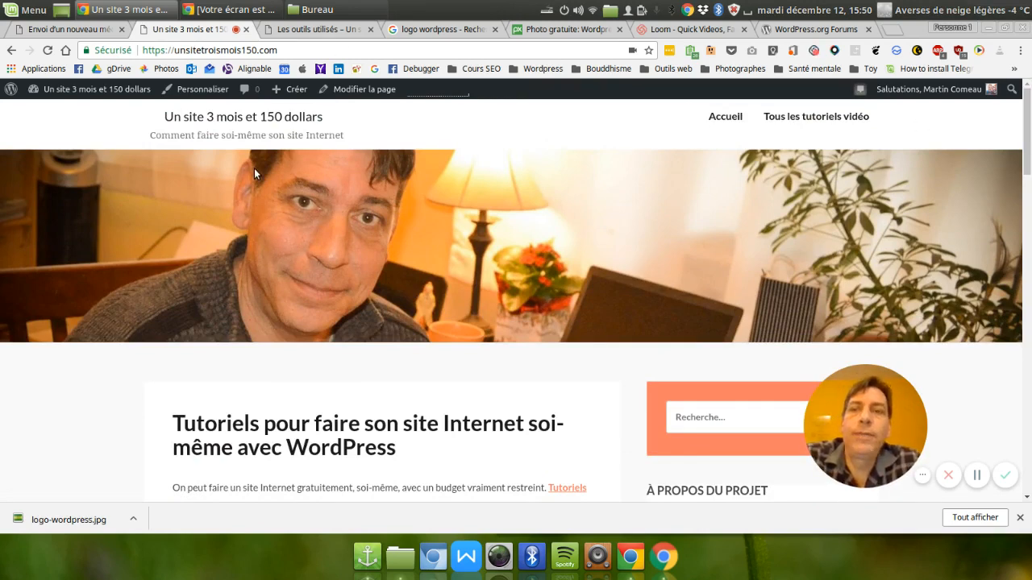
Create a new navigation menu named "Index" in the site's menu settings.
{"action": "mouse_move", "coordinate": [84, 90]}
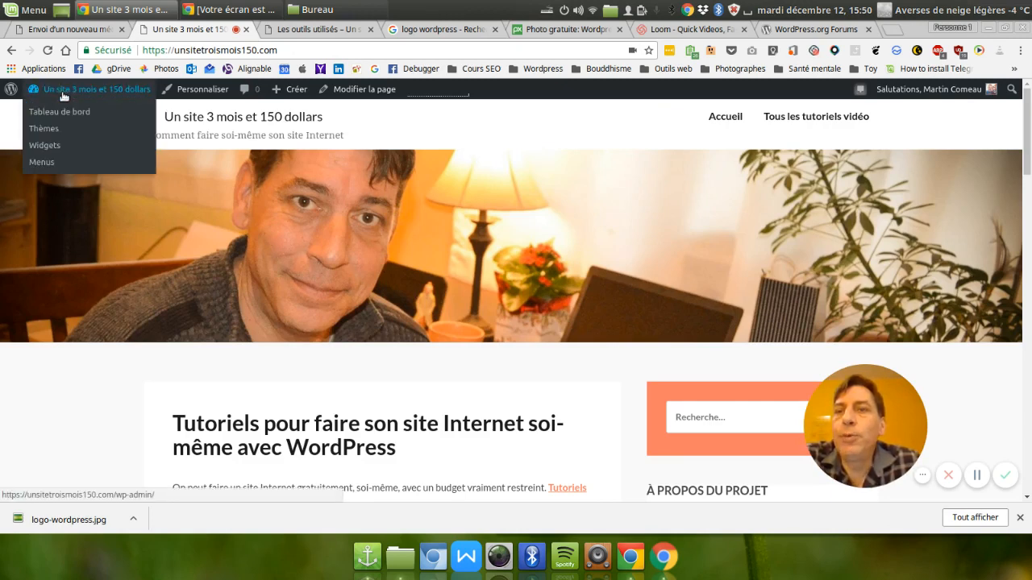
{"action": "left_click", "coordinate": [46, 163]}
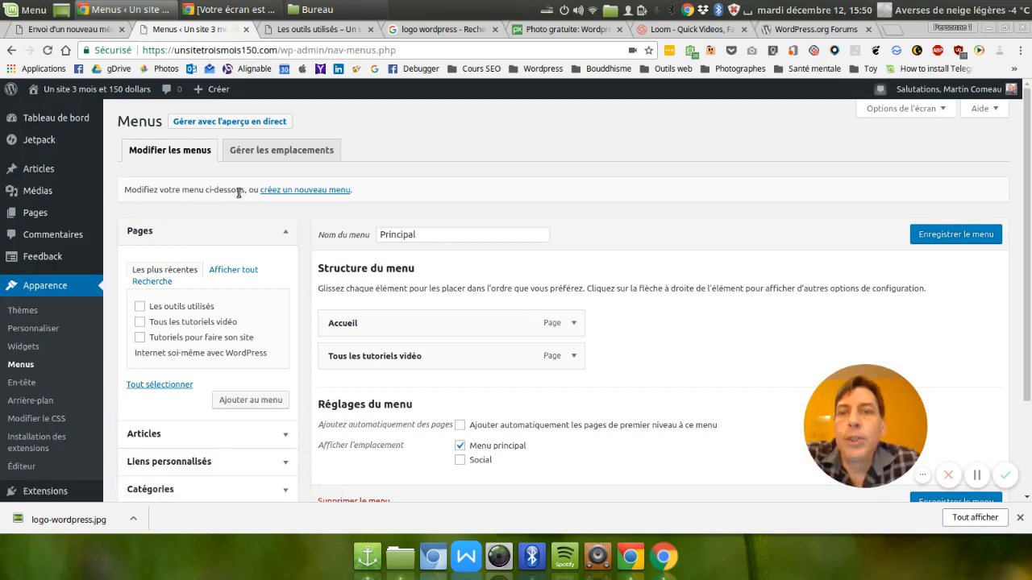
{"action": "left_click", "coordinate": [284, 195]}
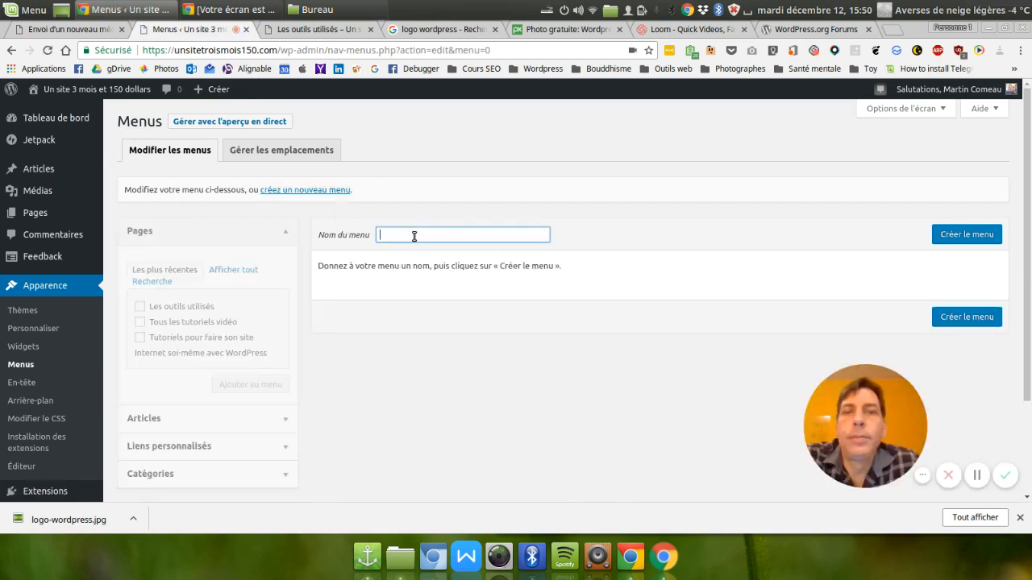
{"action": "type", "text": "ndex"}
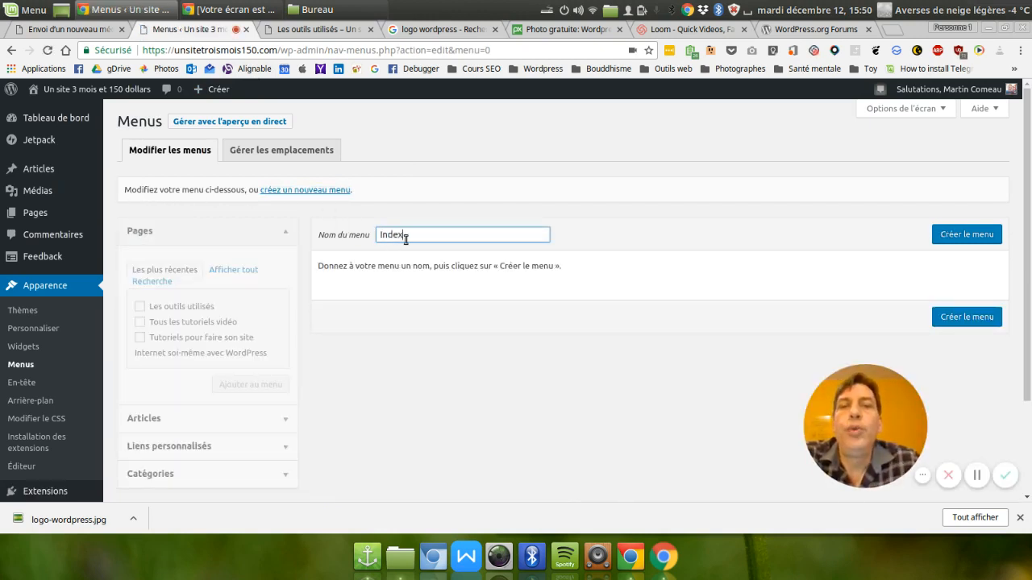
{"action": "left_click", "coordinate": [957, 234]}
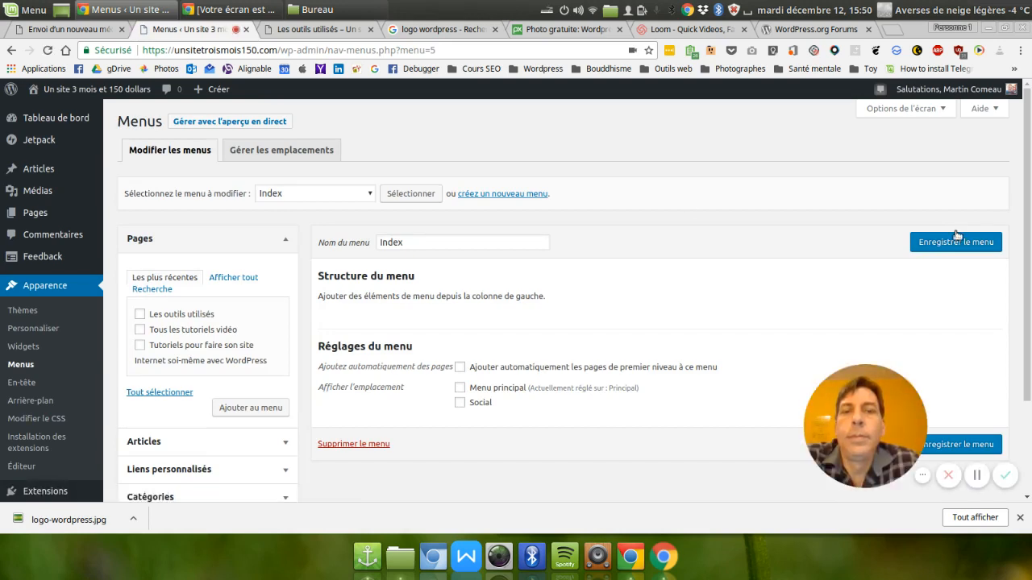
Assign the "Index" menu to the "Menu principal" theme location and save the location changes.
{"action": "left_click", "coordinate": [250, 153]}
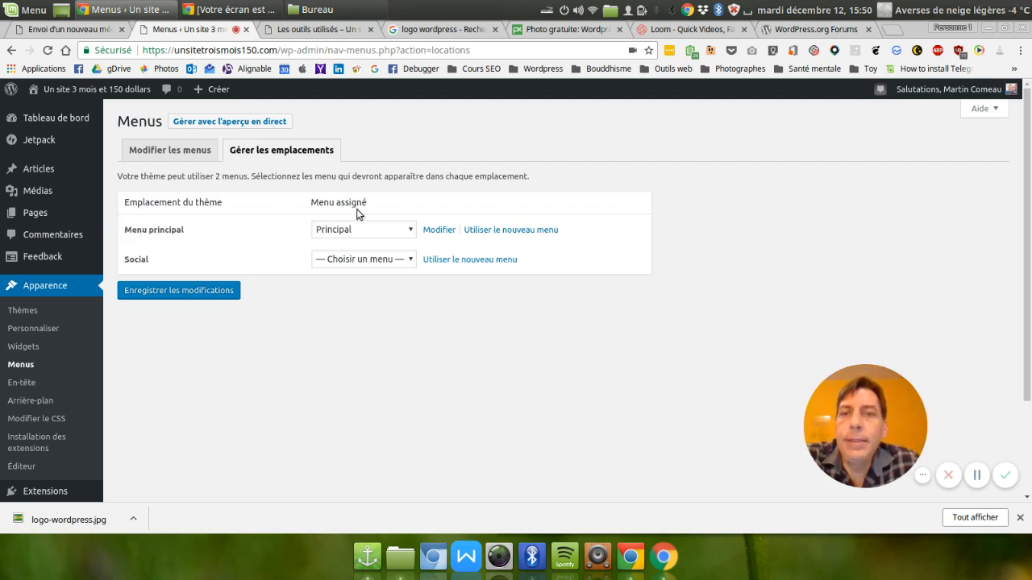
{"action": "left_click", "coordinate": [367, 231]}
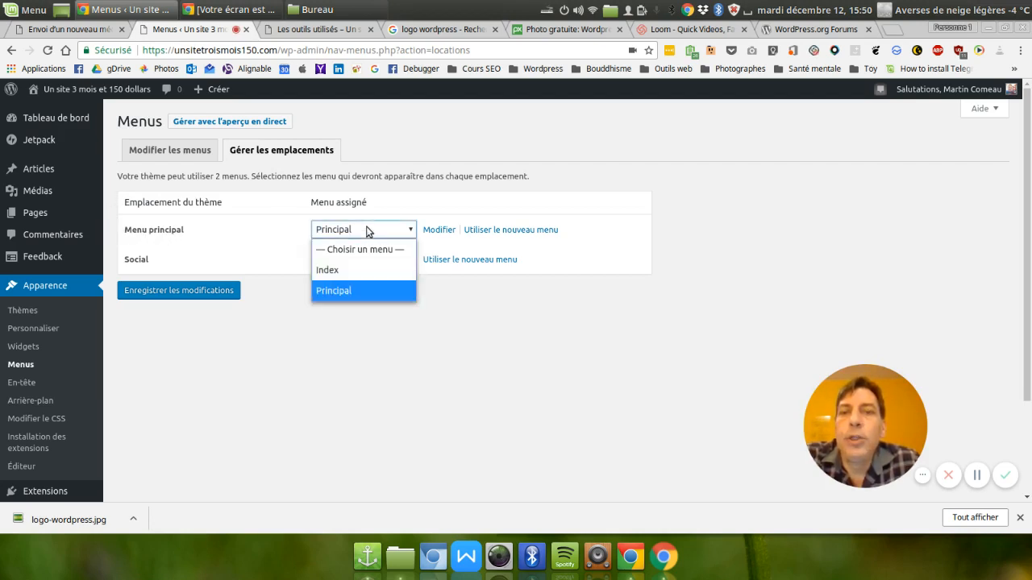
{"action": "left_click", "coordinate": [345, 271]}
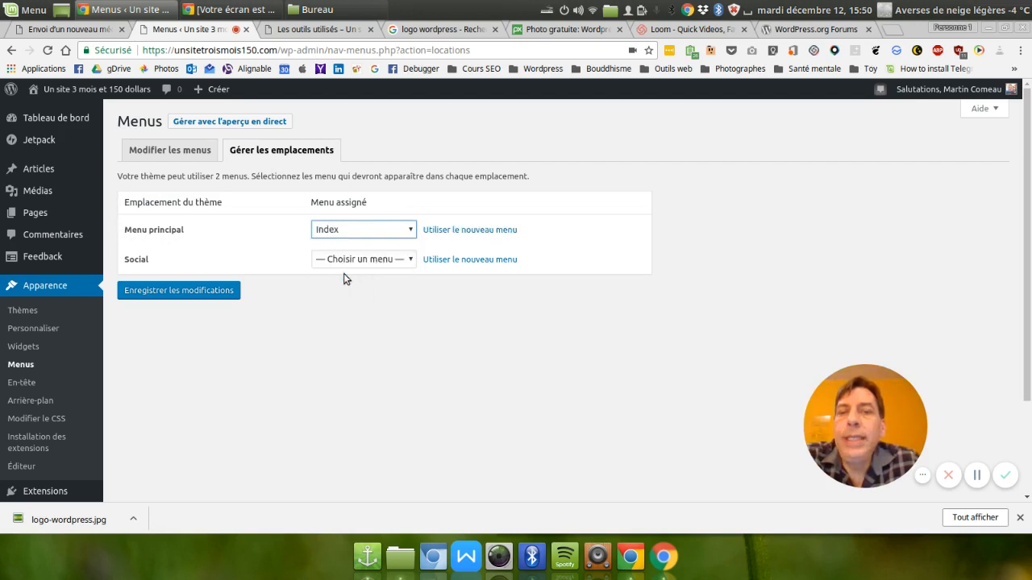
{"action": "left_click", "coordinate": [387, 230]}
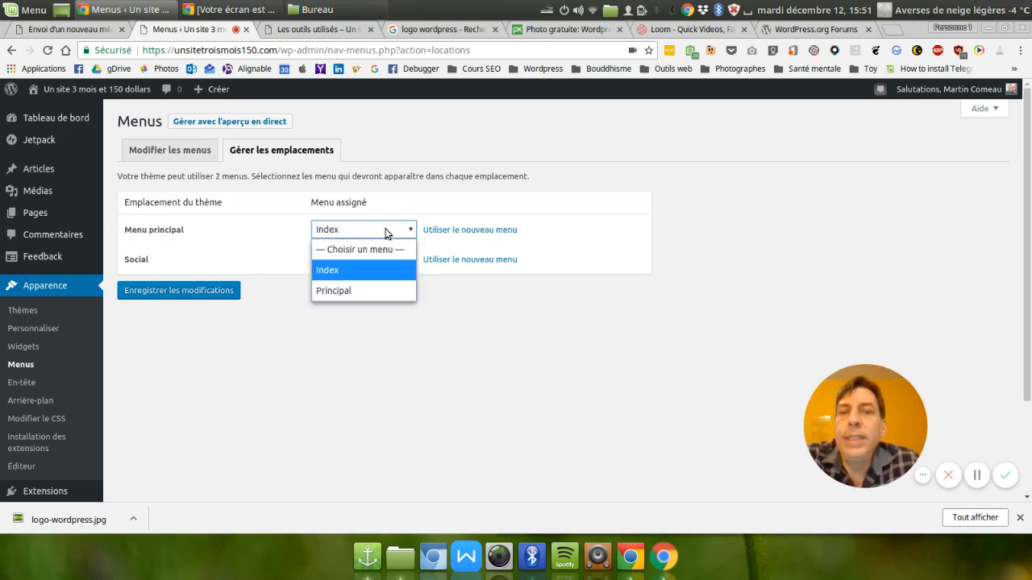
{"action": "left_click", "coordinate": [363, 272]}
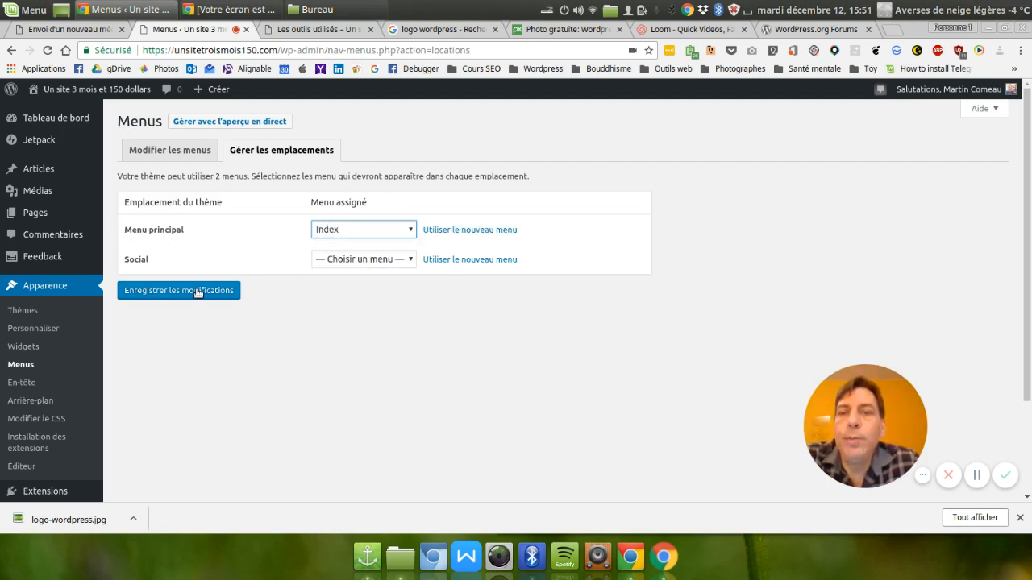
{"action": "left_click", "coordinate": [197, 293]}
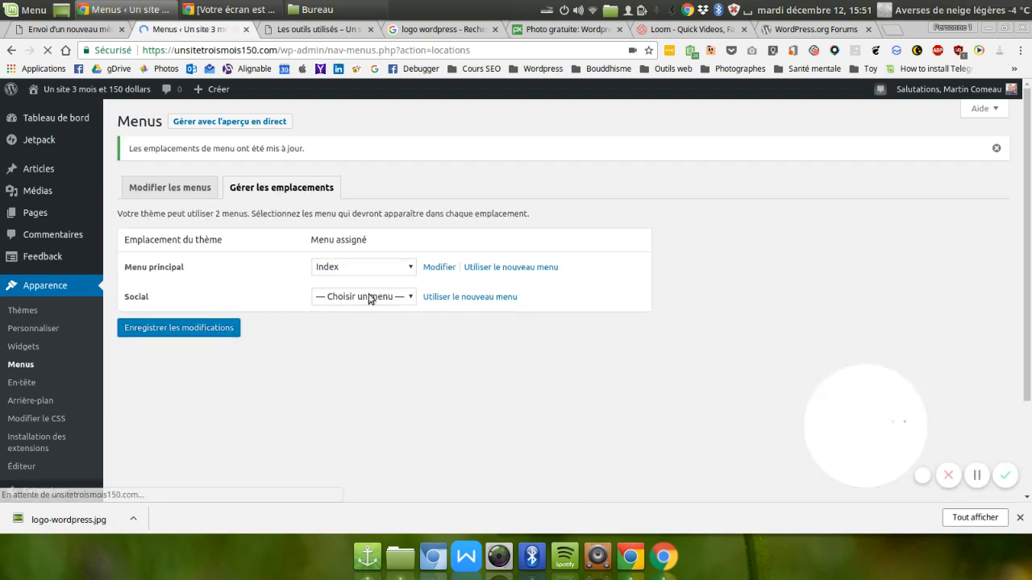
Add the pages "Tous les tutoriels vidéo", "Les outils utilisés" and "Tutoriels pour faire son site Internet soi-même avec WordPress" to the Index menu.
{"action": "left_click", "coordinate": [171, 190]}
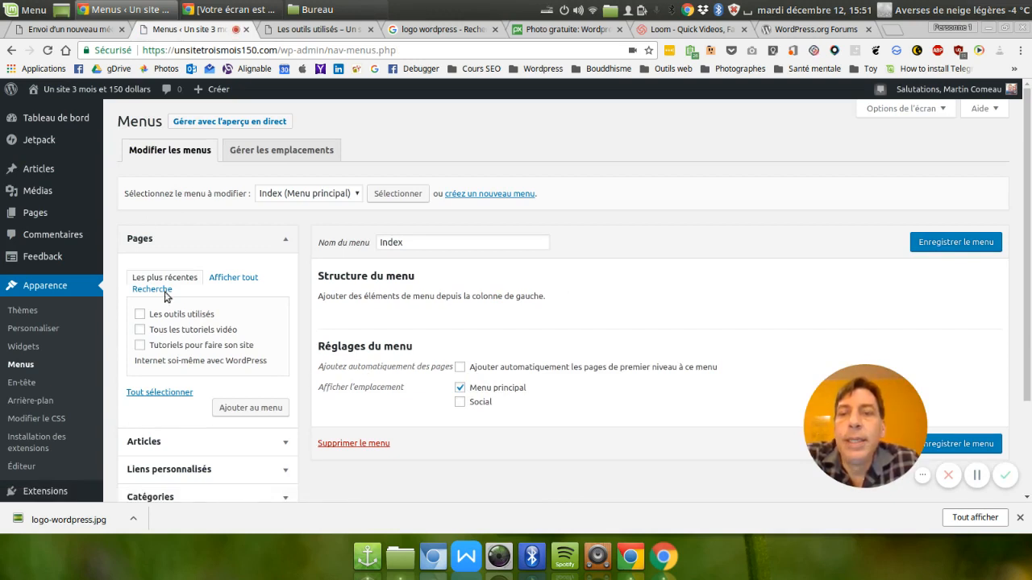
{"action": "left_click", "coordinate": [140, 331]}
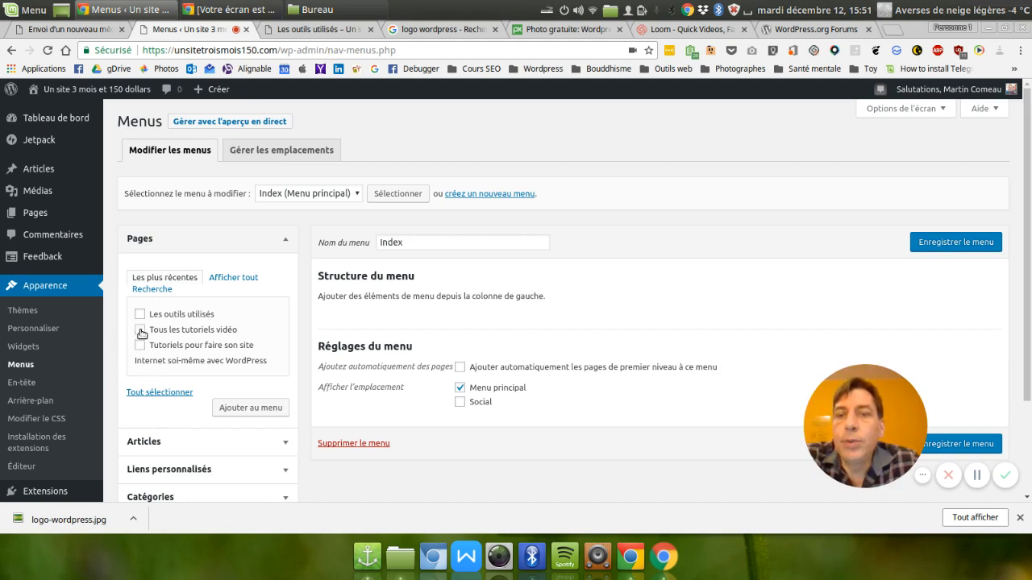
{"action": "left_click", "coordinate": [258, 410]}
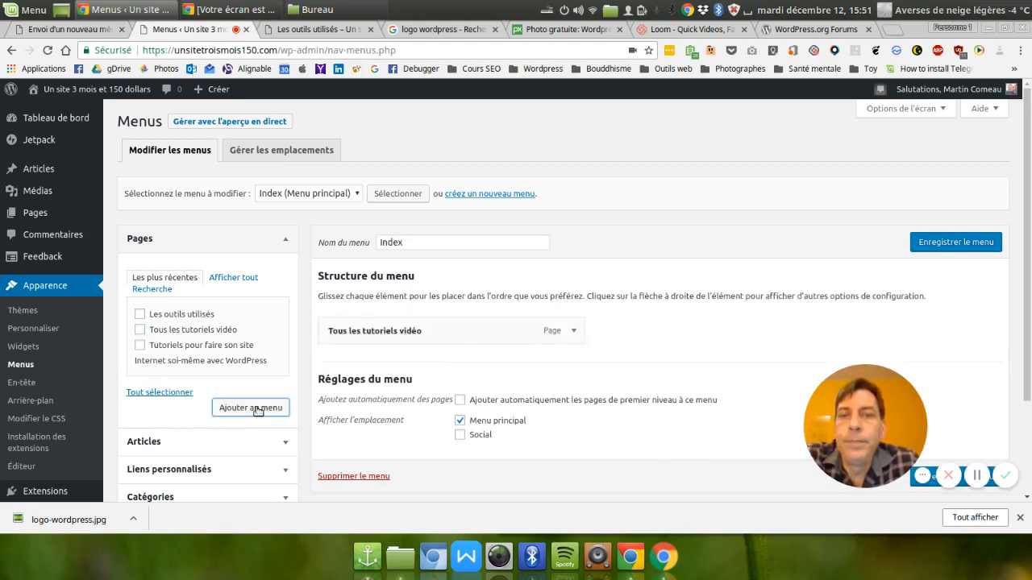
{"action": "left_click", "coordinate": [139, 314]}
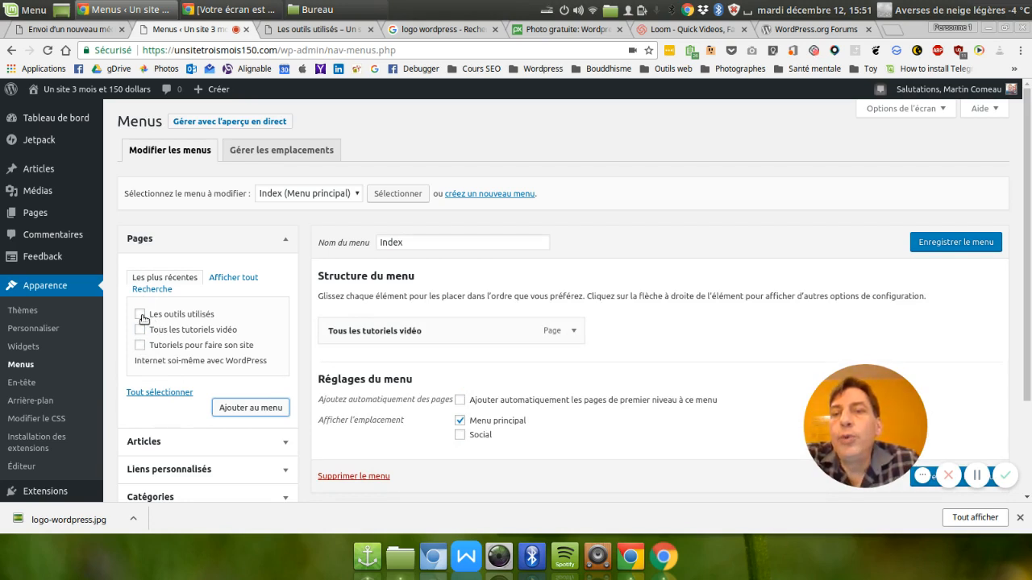
{"action": "left_click", "coordinate": [244, 407]}
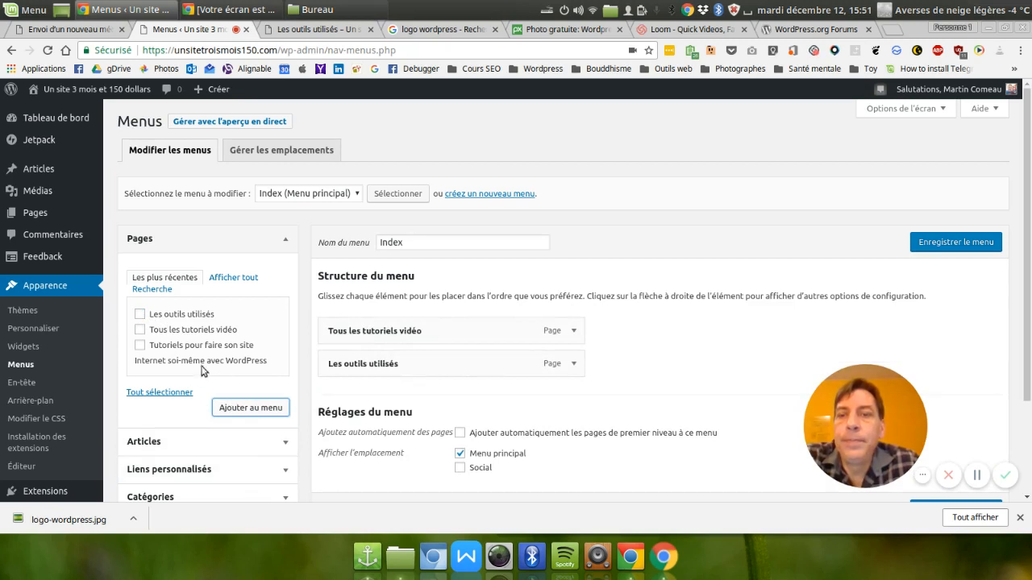
{"action": "left_click", "coordinate": [141, 347]}
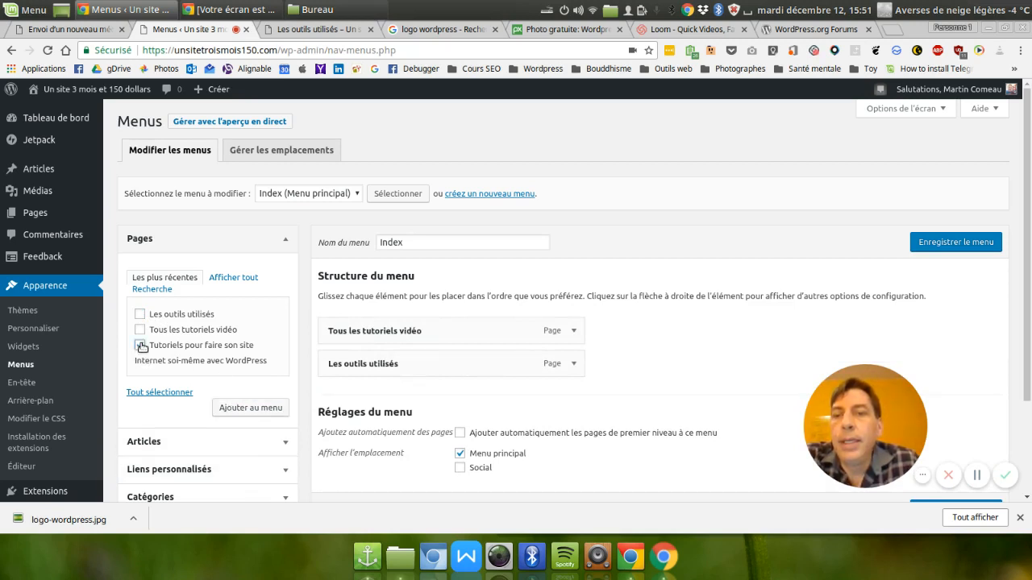
{"action": "left_click", "coordinate": [251, 408]}
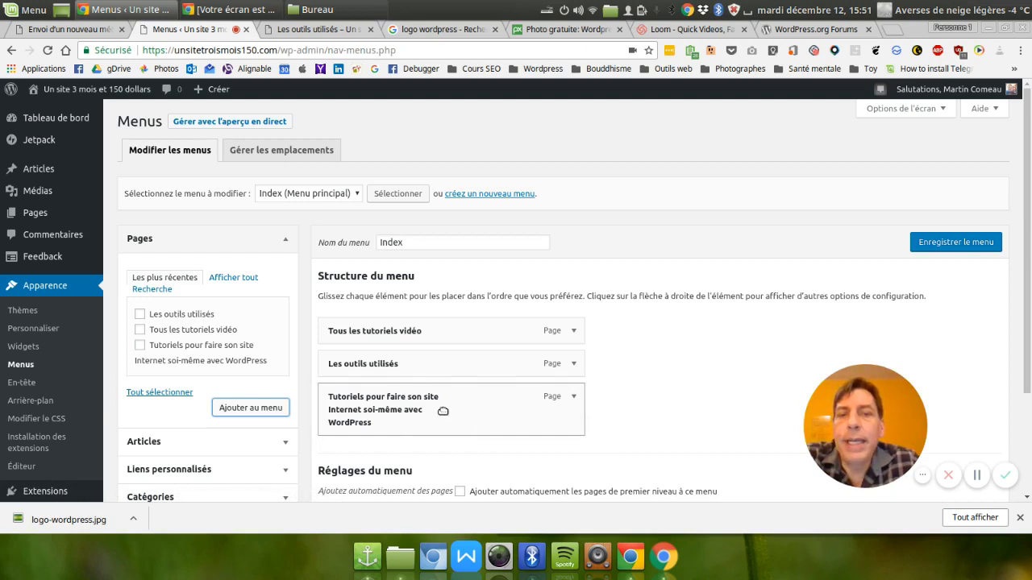
Set the navigation title of the "Tutoriels pour faire son site Internet soi-même avec WordPress" menu item to "Accueil".
{"action": "left_click", "coordinate": [576, 400]}
{"action": "scroll", "coordinate": [576, 400], "scroll_direction": "down", "scroll_amount": 2}
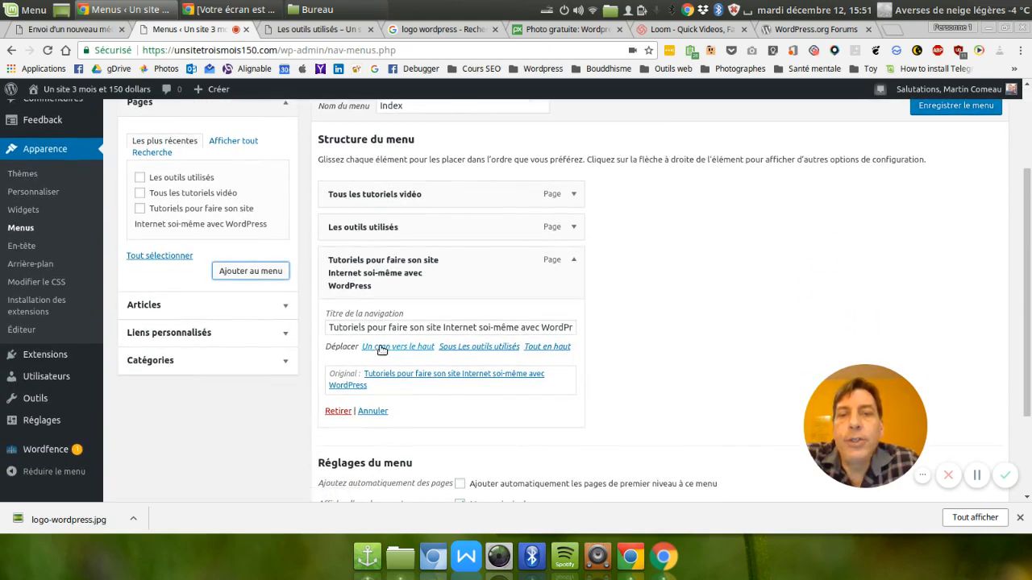
{"action": "triple_click", "coordinate": [395, 328]}
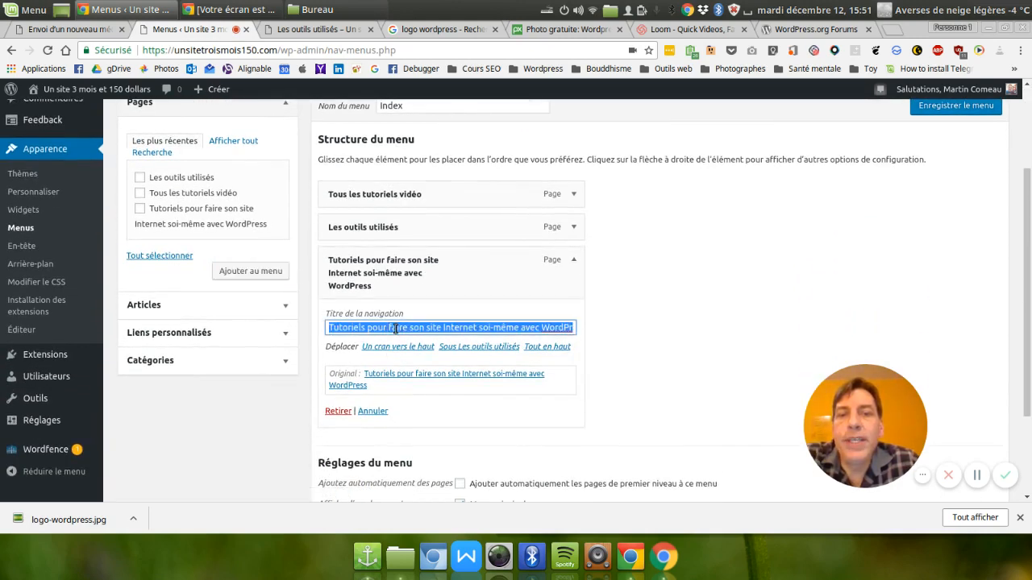
{"action": "type", "text": "Accueil"}
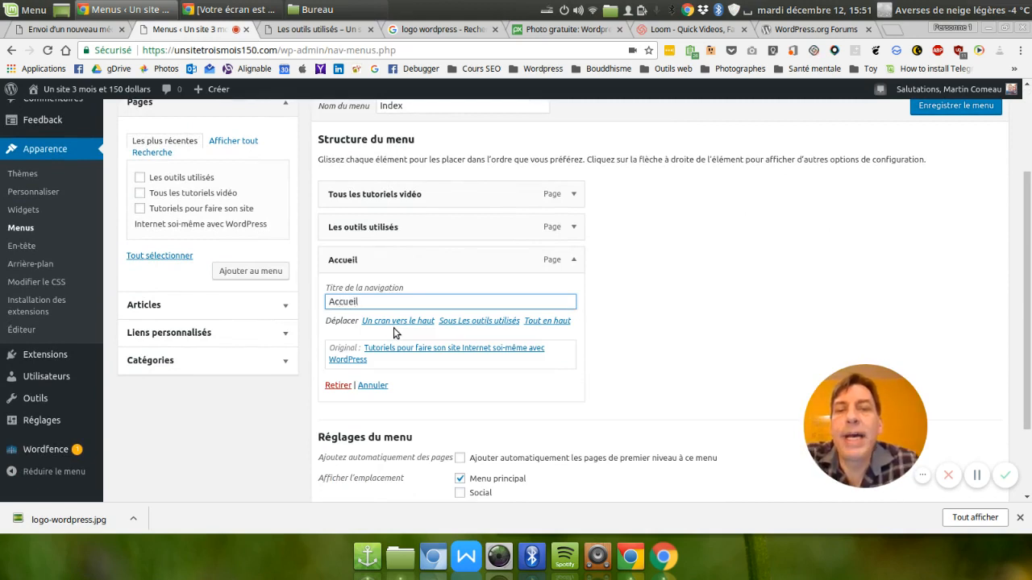
{"action": "left_click", "coordinate": [690, 291]}
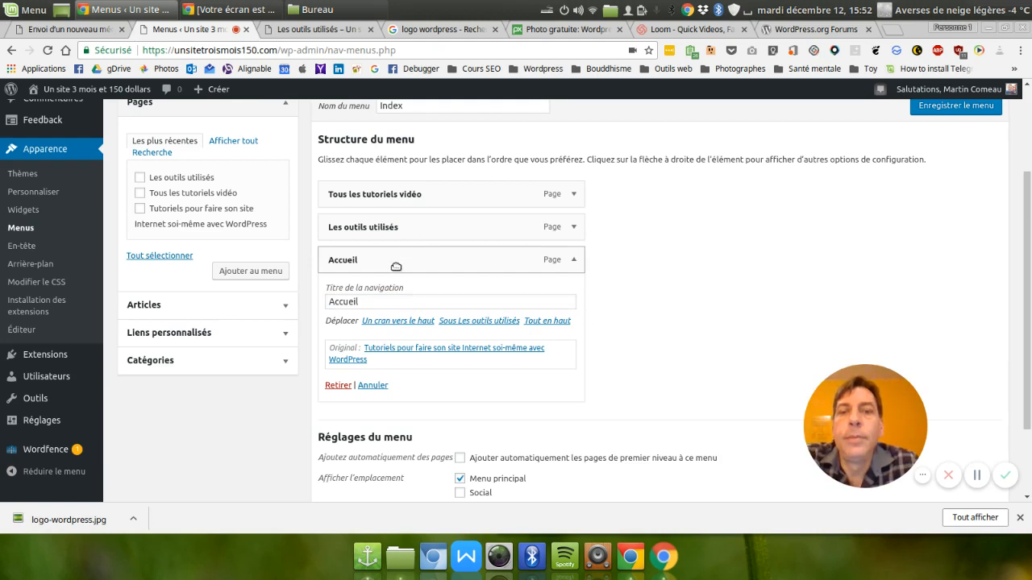
Move the "Accueil" item to the start of the Index menu, collapse its settings, and save the menu.
{"action": "left_click_drag", "start_coordinate": [388, 261], "coordinate": [388, 197]}
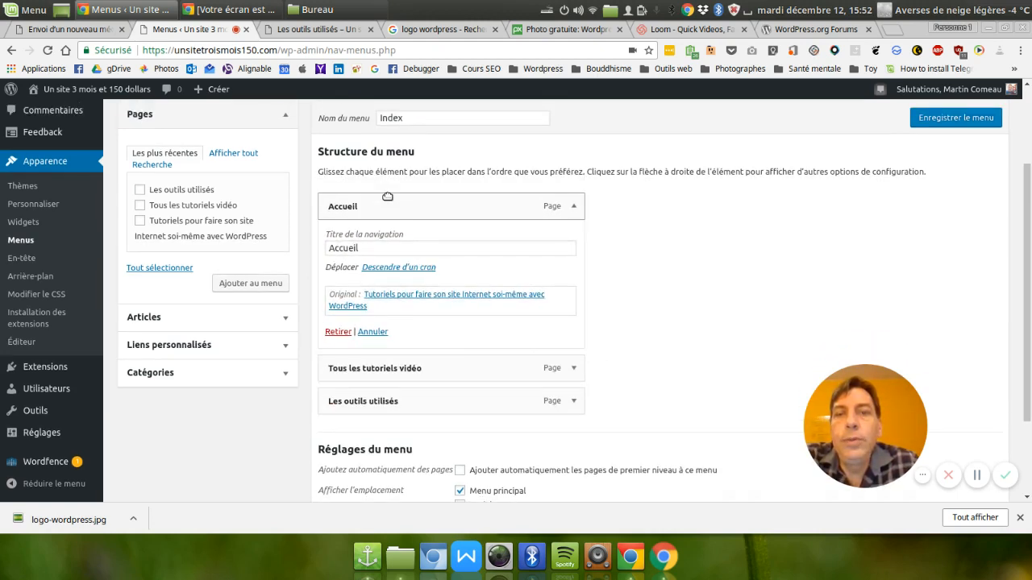
{"action": "left_click", "coordinate": [574, 207]}
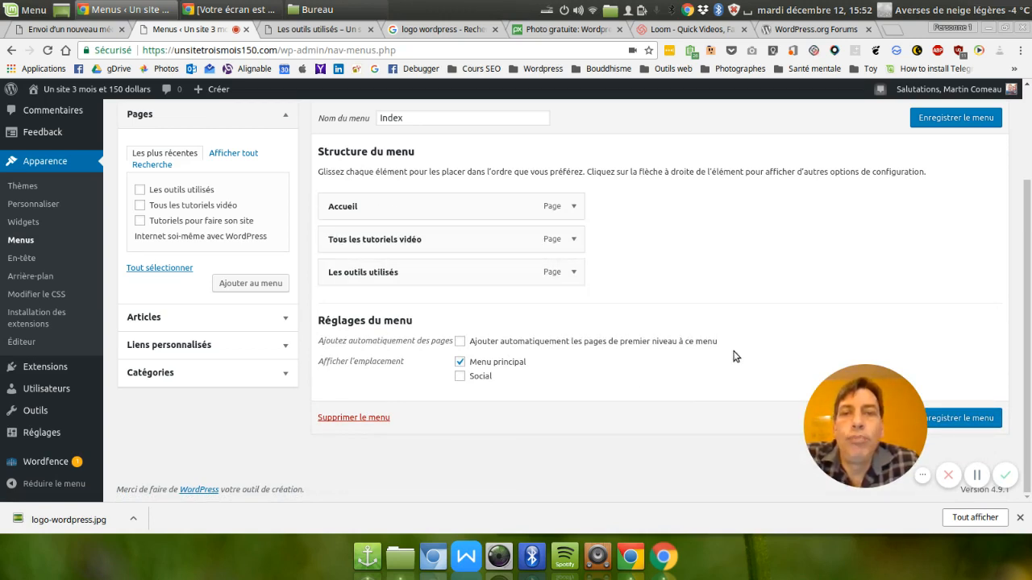
{"action": "left_click", "coordinate": [938, 120]}
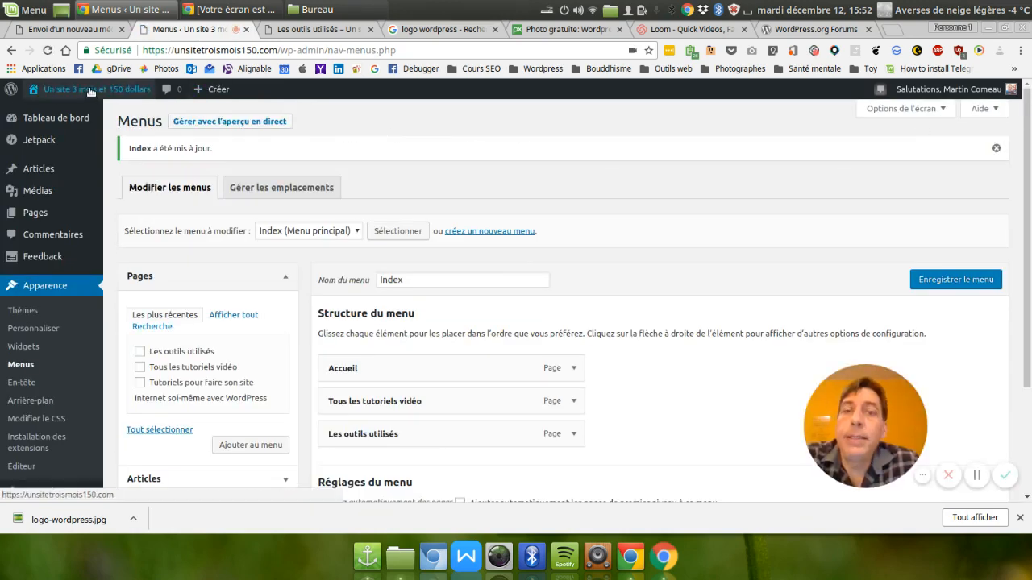
Visit the site, open "Les outils utilisés" from its navigation menu, and look through the page down to the footer and back.
{"action": "mouse_move", "coordinate": [91, 92]}
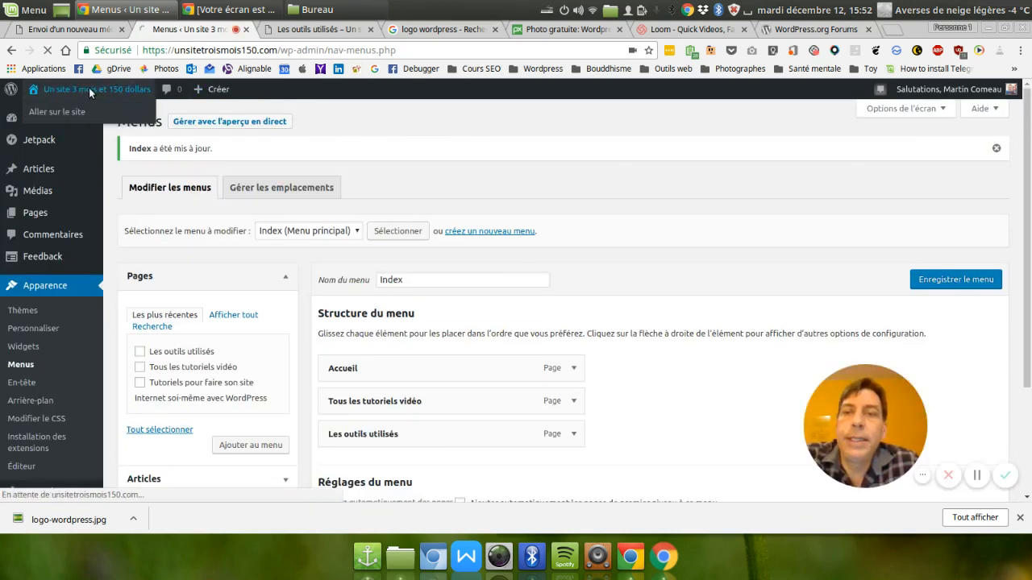
{"action": "left_click", "coordinate": [91, 90]}
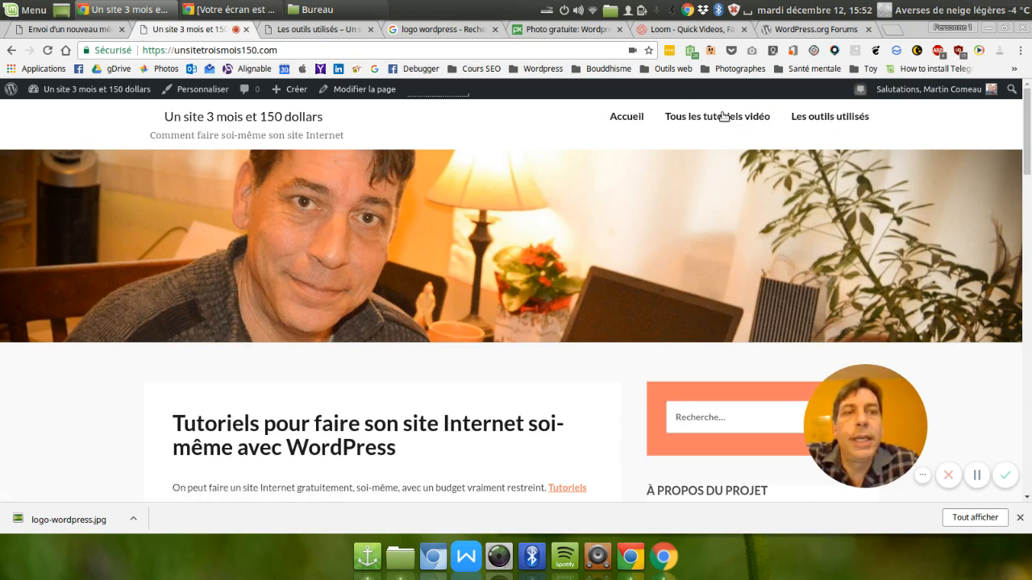
{"action": "left_click", "coordinate": [809, 124]}
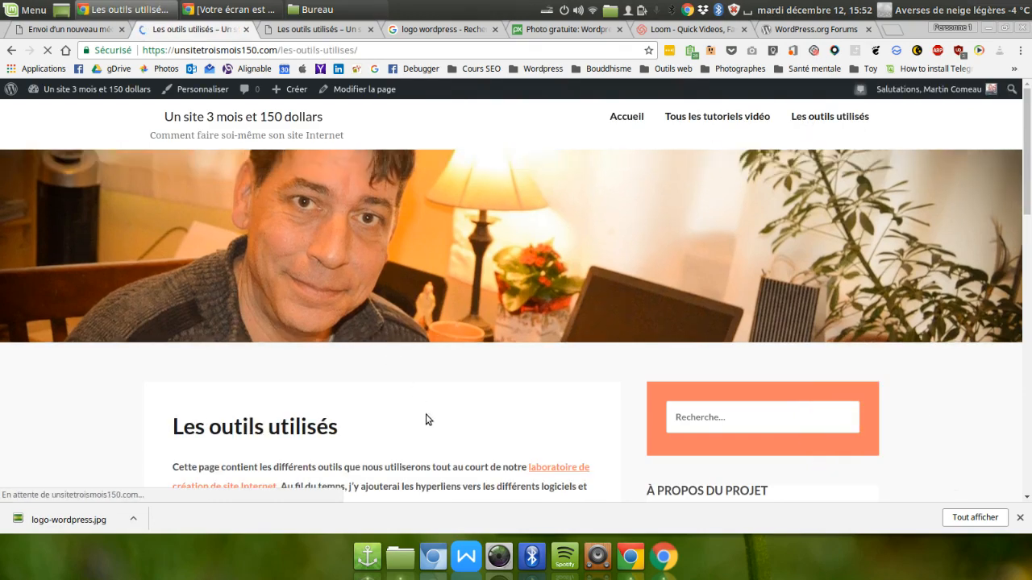
{"action": "scroll", "coordinate": [427, 420], "scroll_direction": "down", "scroll_amount": 3}
{"action": "scroll", "coordinate": [458, 407], "scroll_direction": "down", "scroll_amount": 2}
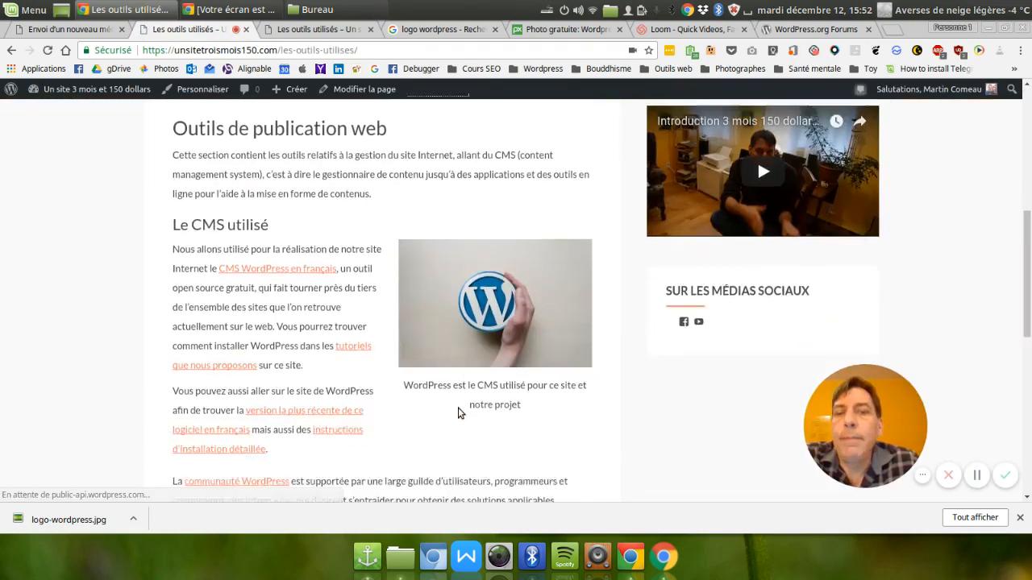
{"action": "scroll", "coordinate": [457, 411], "scroll_direction": "down", "scroll_amount": 10}
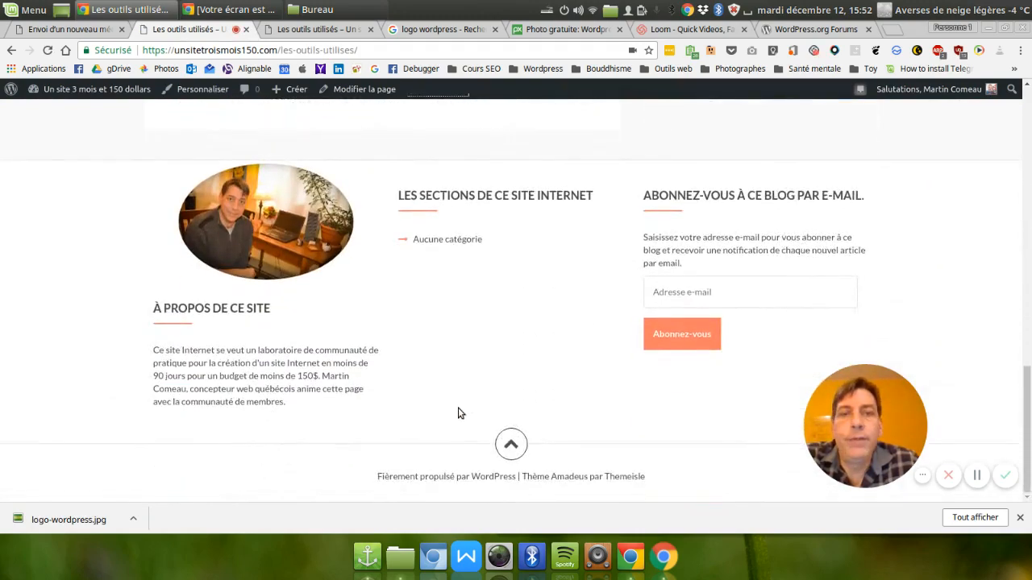
{"action": "scroll", "coordinate": [458, 413], "scroll_direction": "up", "scroll_amount": 15}
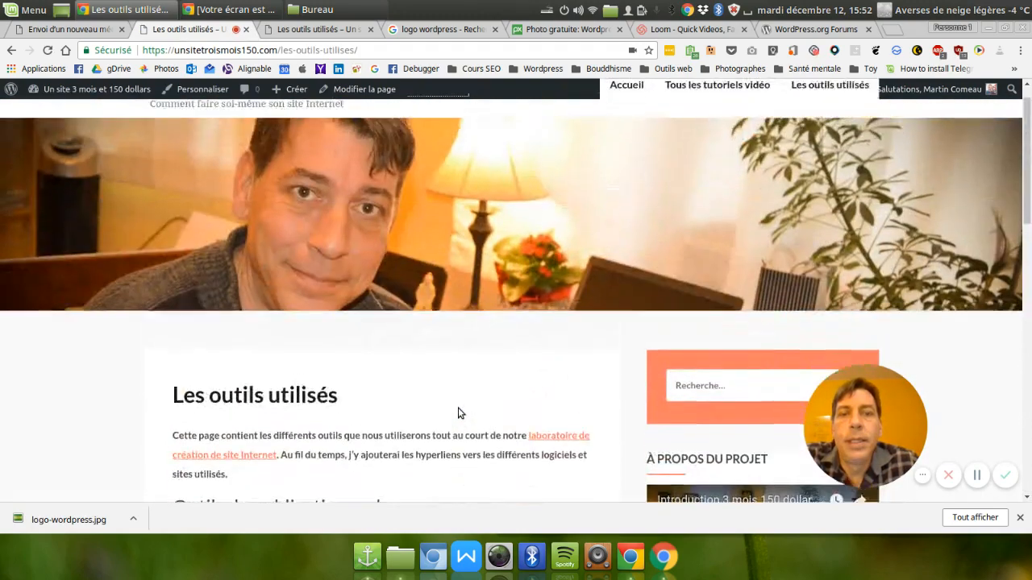
{"action": "scroll", "coordinate": [458, 412], "scroll_direction": "up", "scroll_amount": 1}
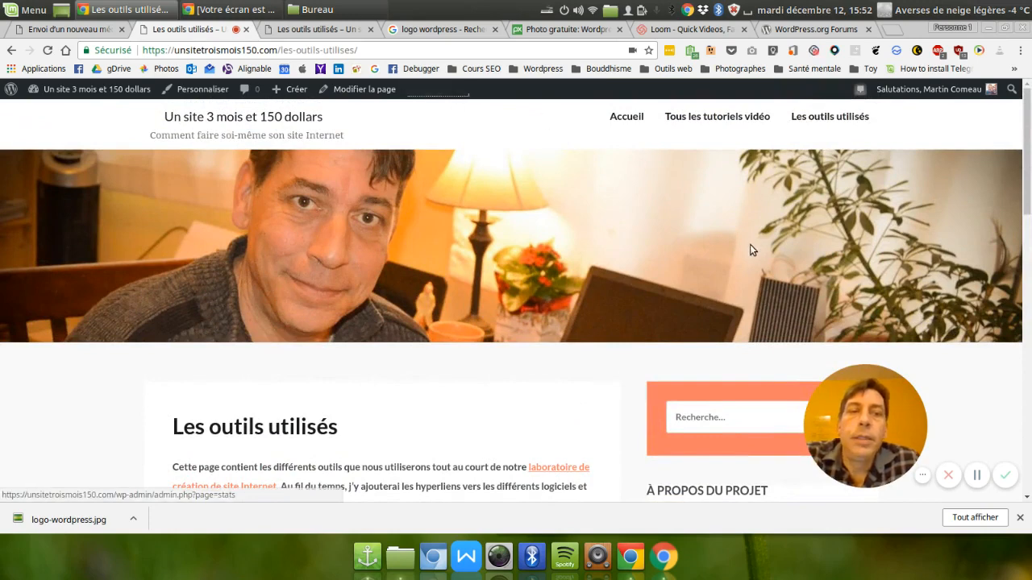